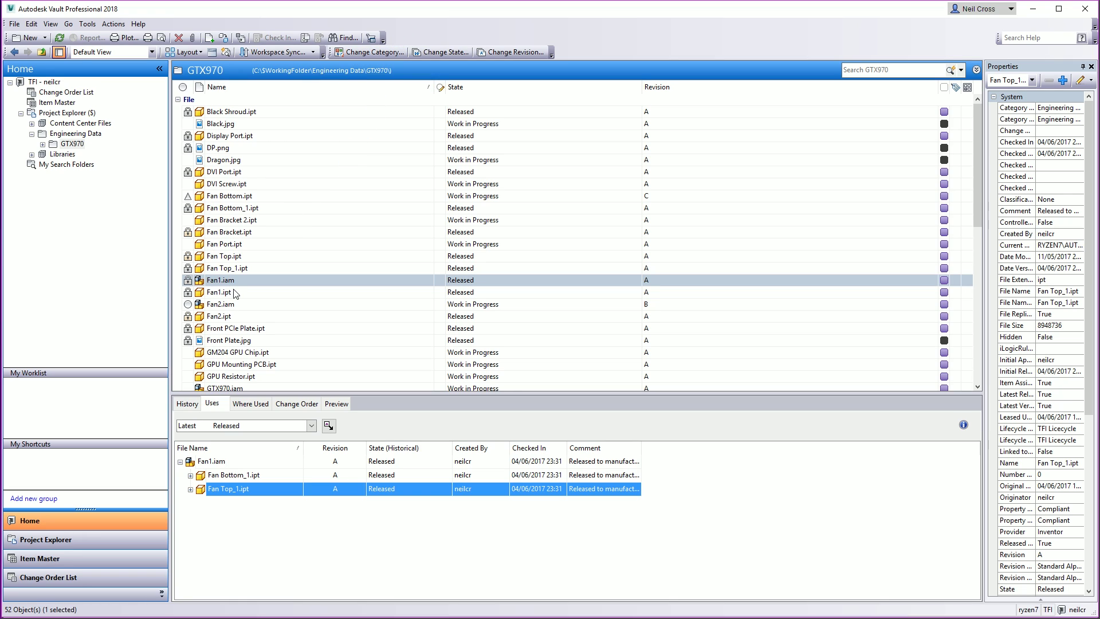
Examine the uses of Fan1.iam and Fan2.iam, comparing Fan2.iam's revision and state with those of Fan Bottom.ipt and Fan Top.ipt.
{"action": "double_click", "coordinate": [204, 282]}
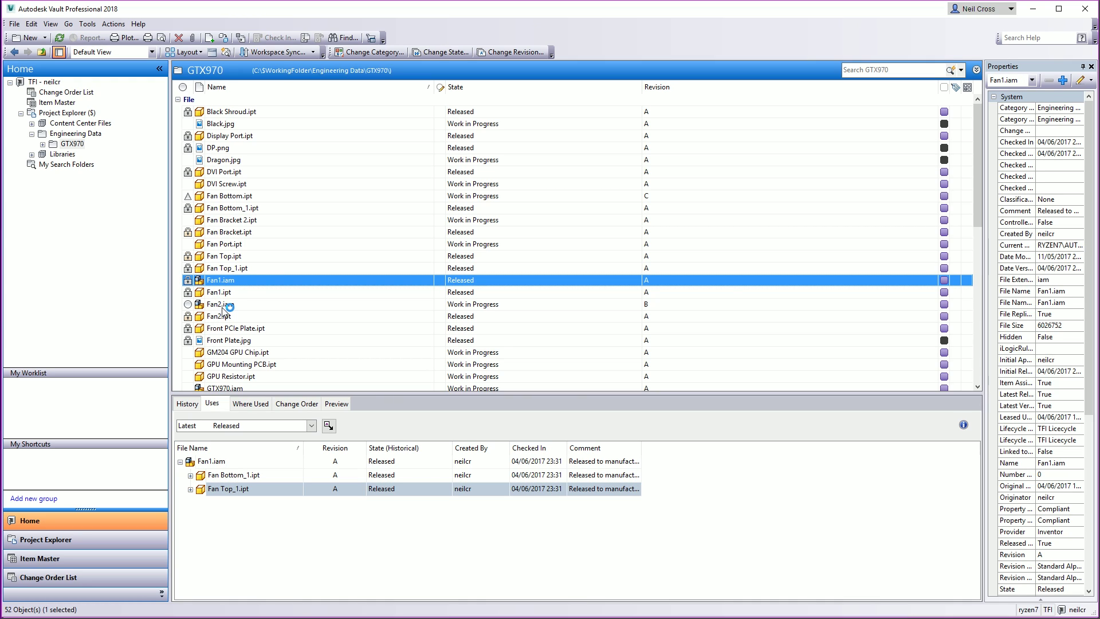
{"action": "left_click", "coordinate": [223, 305]}
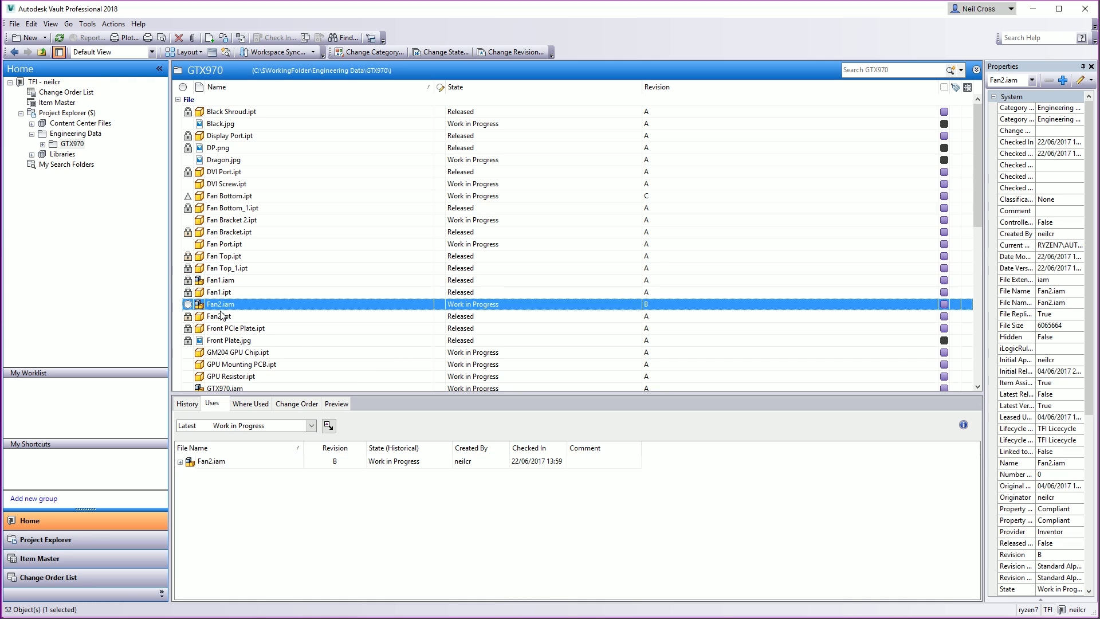
{"action": "left_click", "coordinate": [181, 463]}
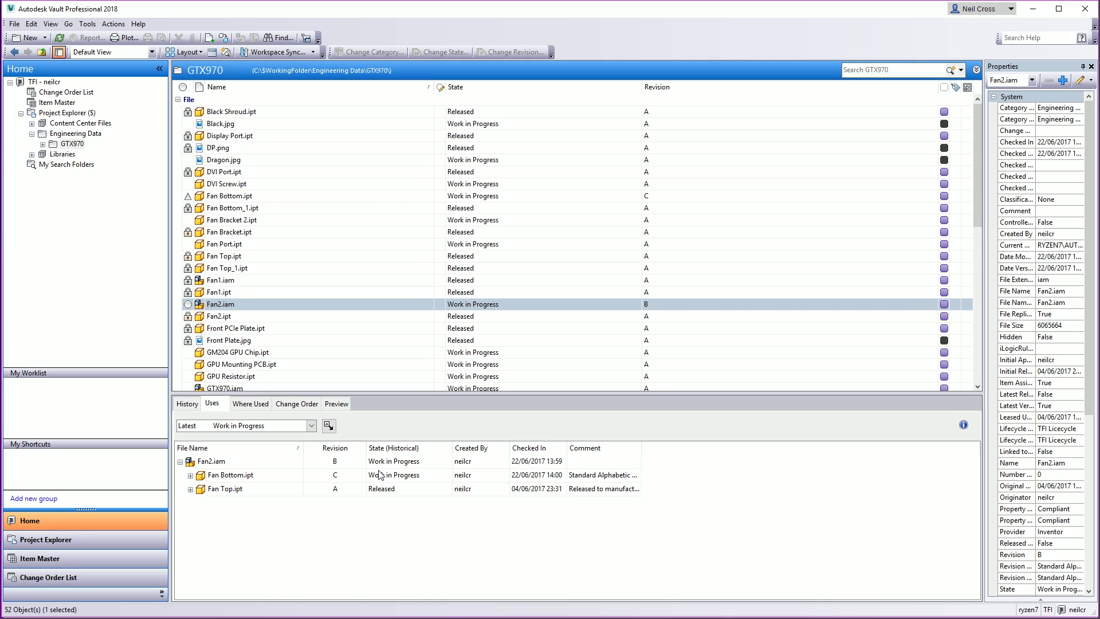
{"action": "left_click", "coordinate": [242, 475]}
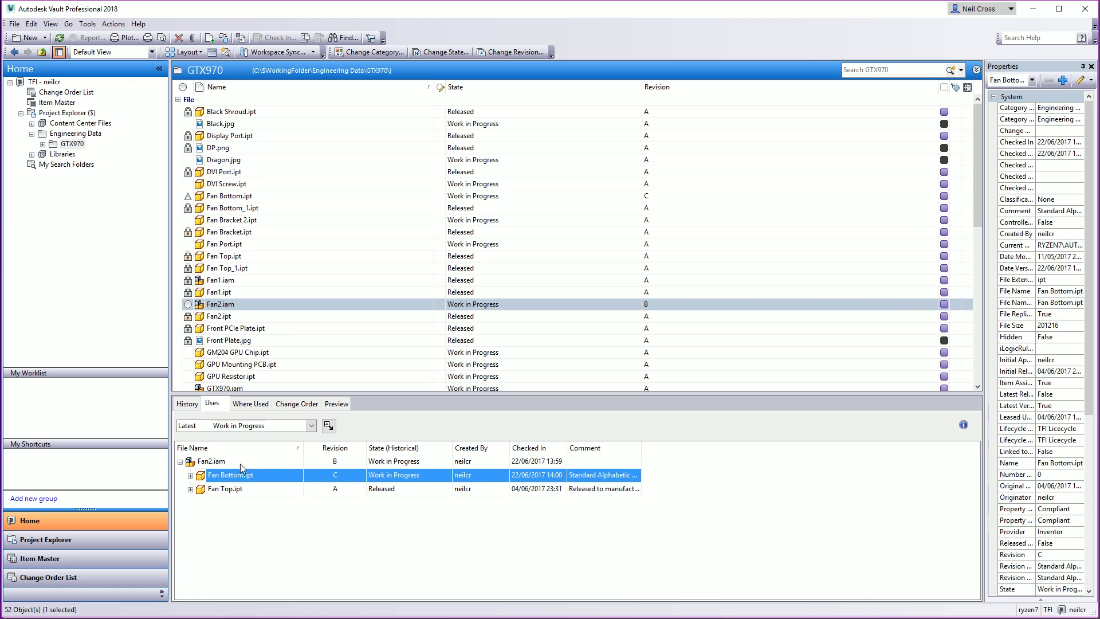
{"action": "left_click", "coordinate": [242, 463]}
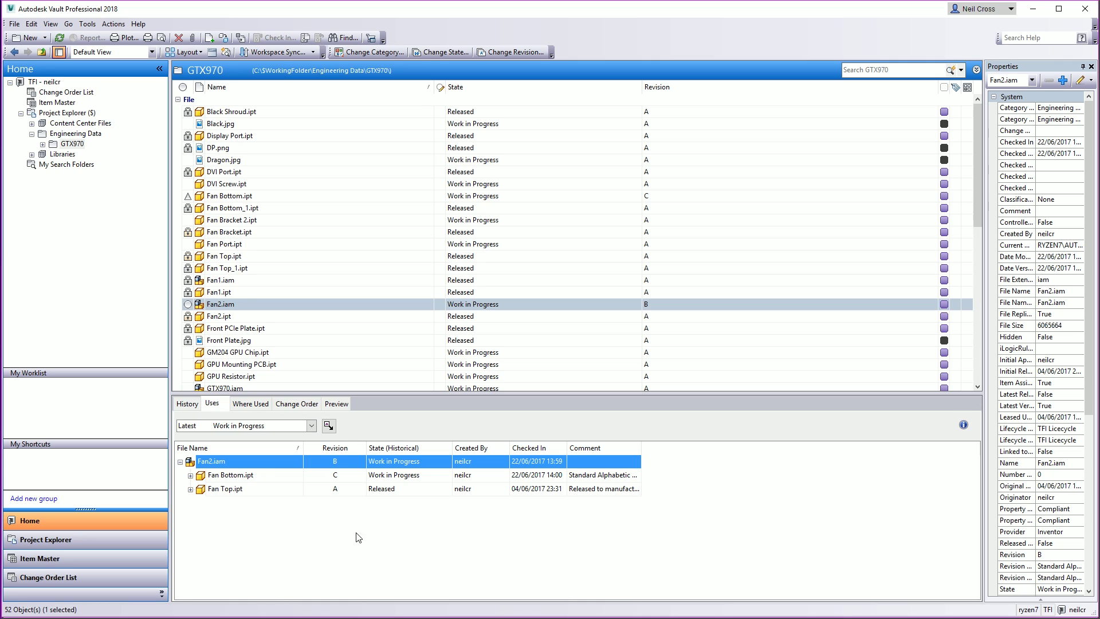
{"action": "left_click", "coordinate": [389, 476]}
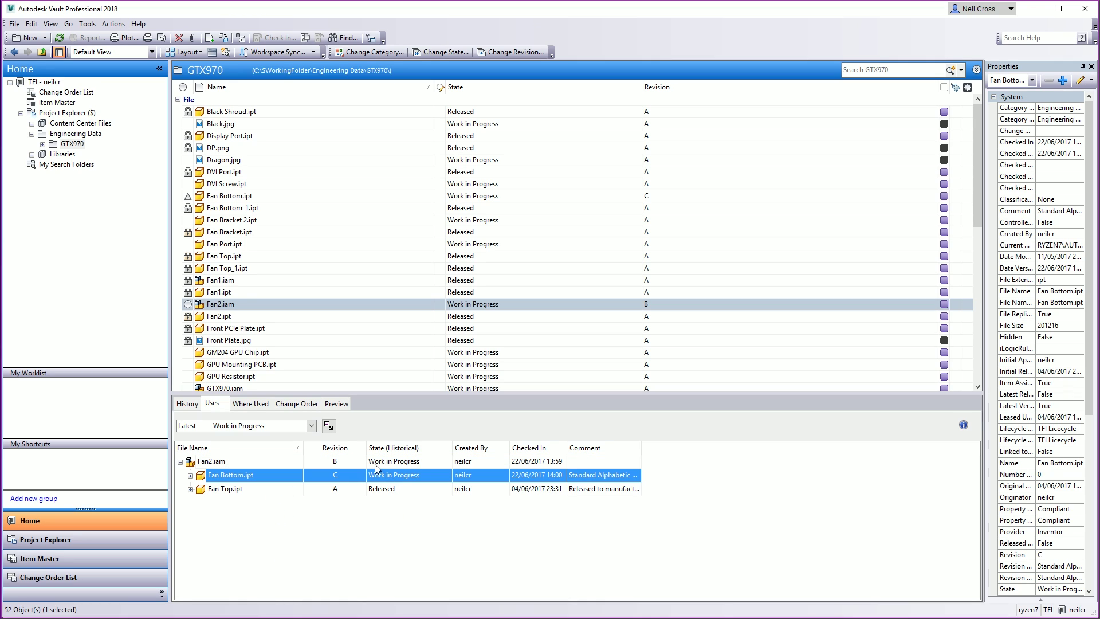
{"action": "left_click", "coordinate": [388, 462]}
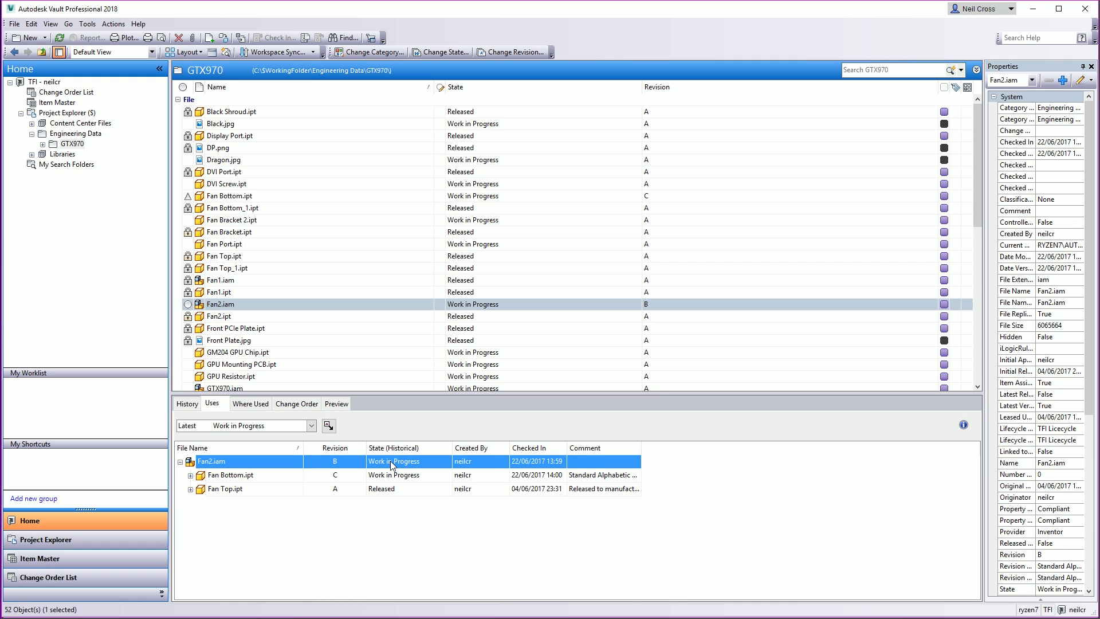
{"action": "left_click", "coordinate": [383, 478]}
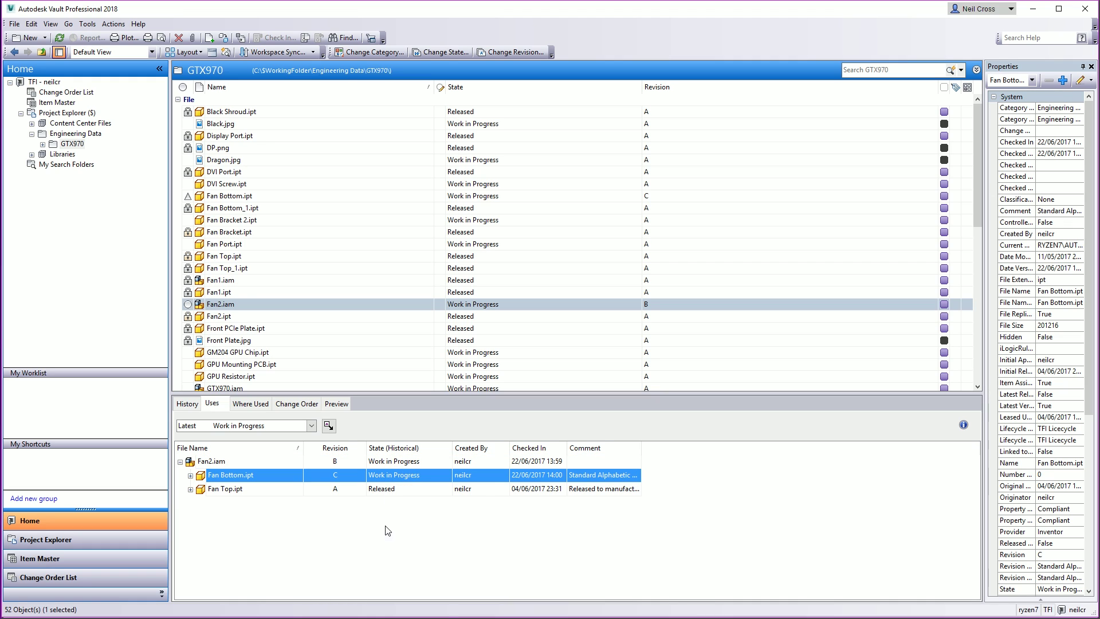
{"action": "left_click", "coordinate": [225, 466]}
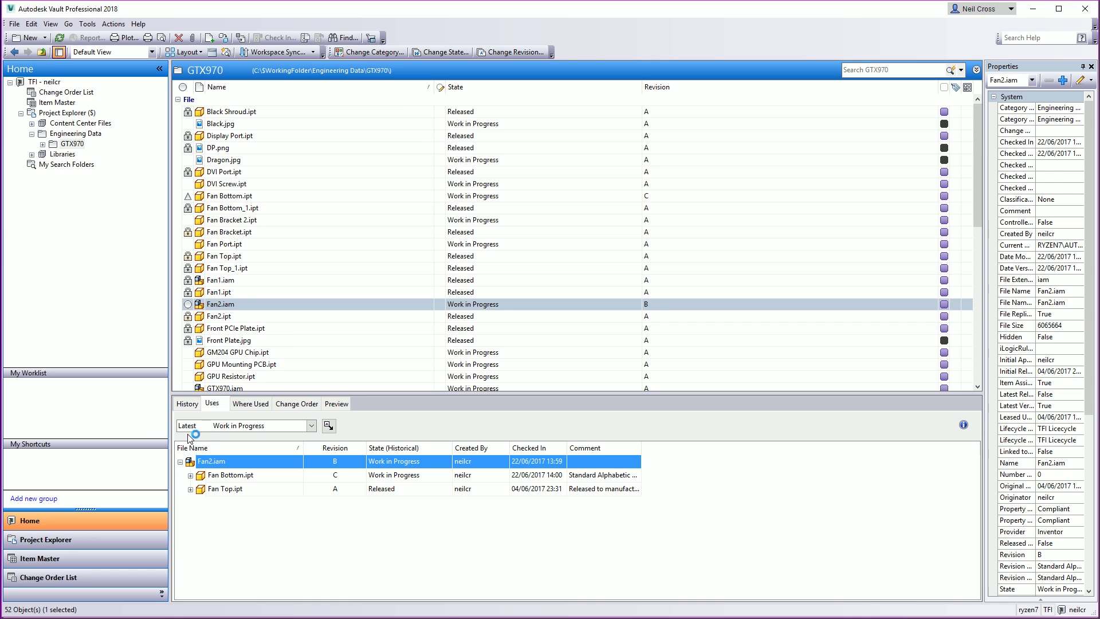
Start a lifecycle state change on Fan2.iam and choose Released as the new state.
{"action": "left_click", "coordinate": [229, 307]}
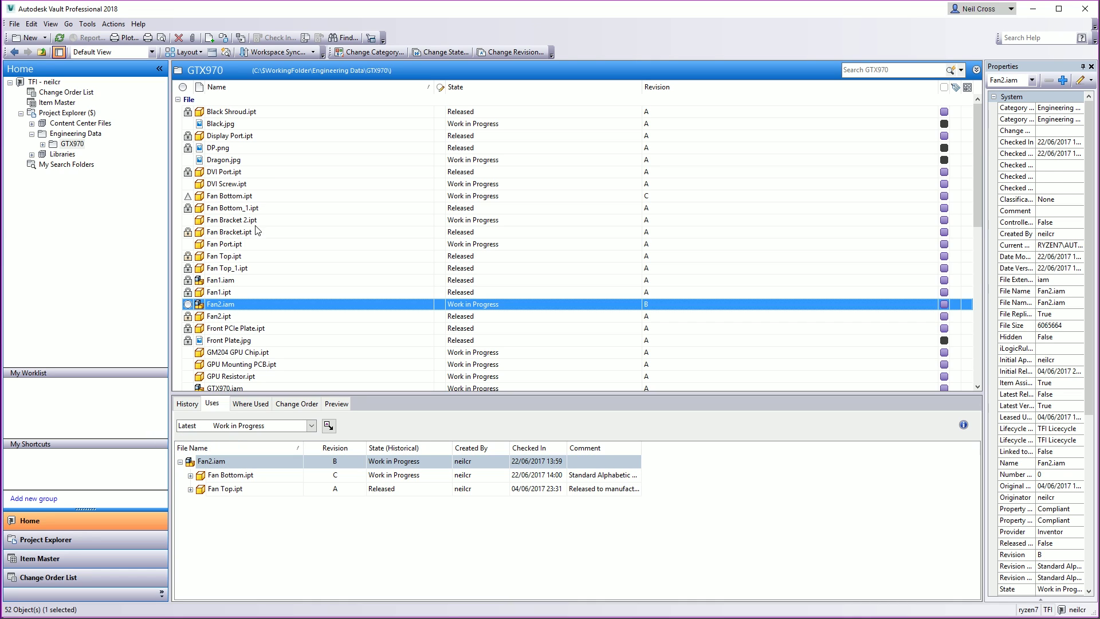
{"action": "left_click", "coordinate": [453, 51]}
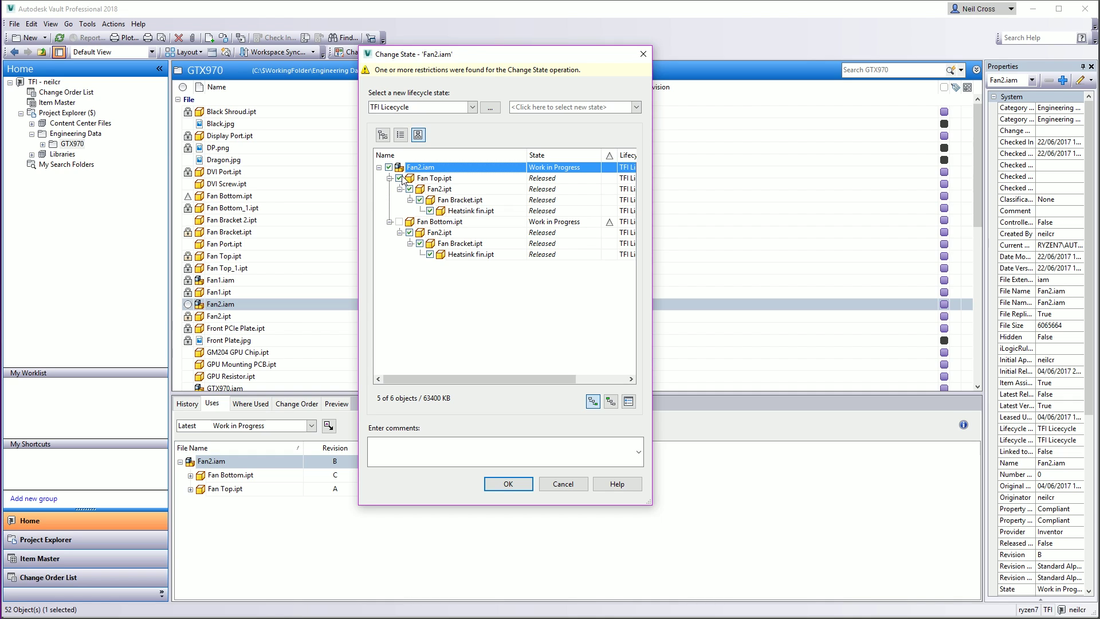
{"action": "left_click", "coordinate": [611, 225]}
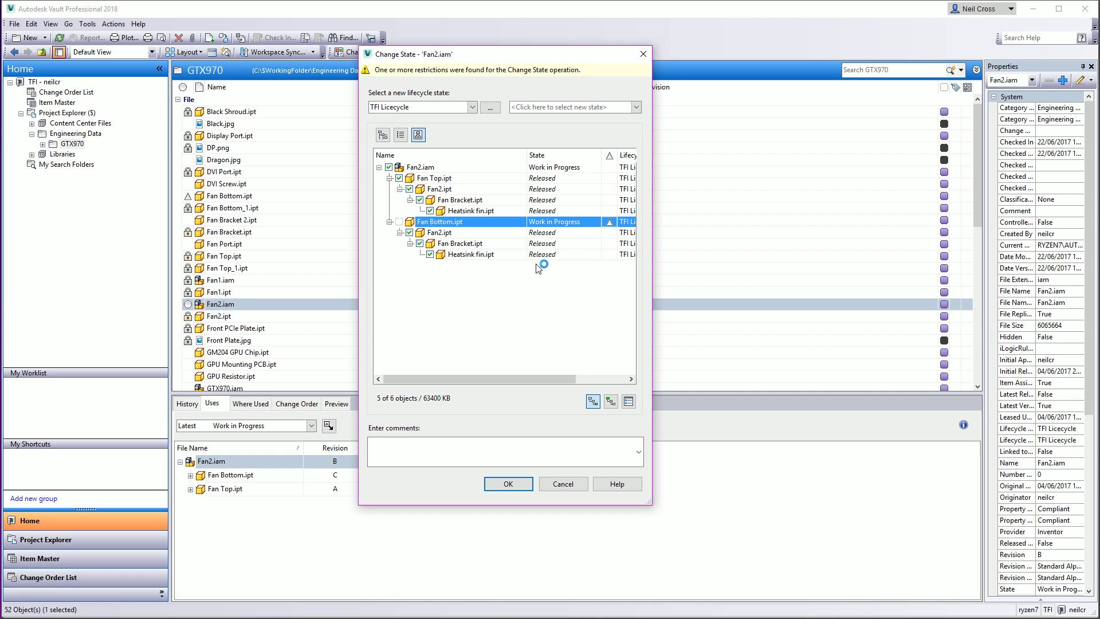
{"action": "left_click", "coordinate": [540, 172]}
{"action": "left_click", "coordinate": [549, 197]}
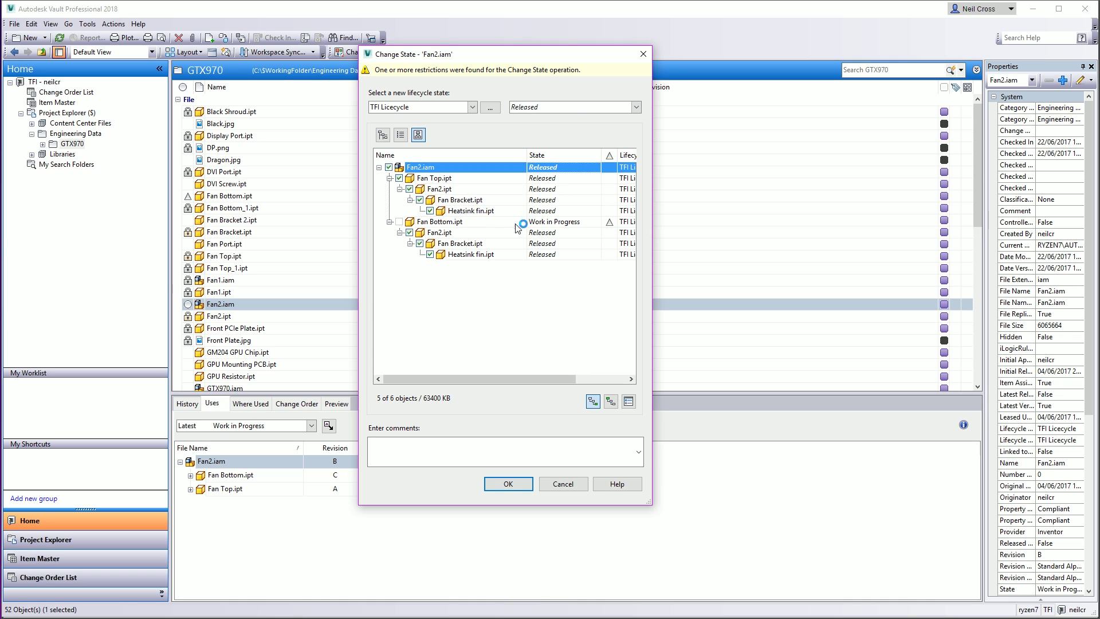
Reselect Released and try to apply it to Fan2.iam, agreeing to continue with the remaining objects.
{"action": "left_click", "coordinate": [560, 232]}
{"action": "left_click", "coordinate": [565, 223]}
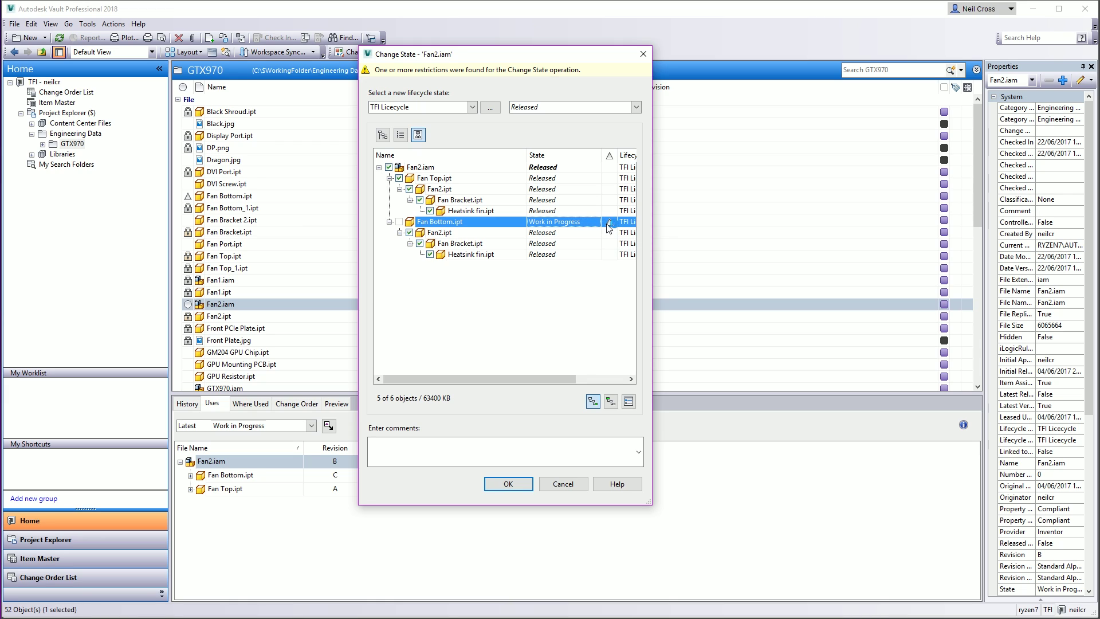
{"action": "double_click", "coordinate": [553, 225]}
{"action": "left_click", "coordinate": [545, 107]}
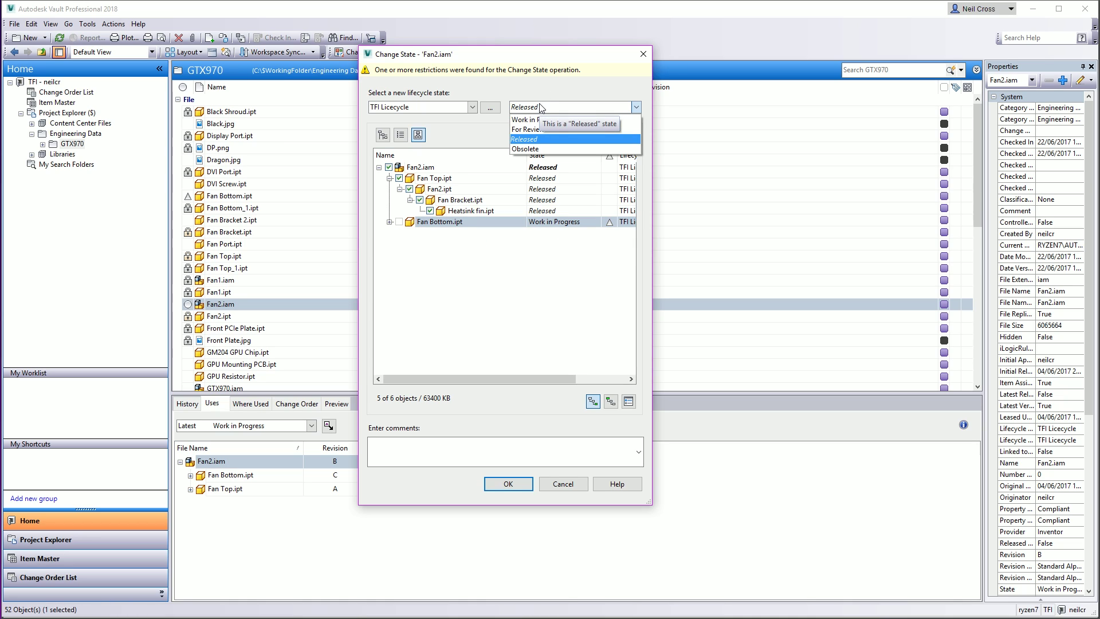
{"action": "left_click", "coordinate": [541, 139]}
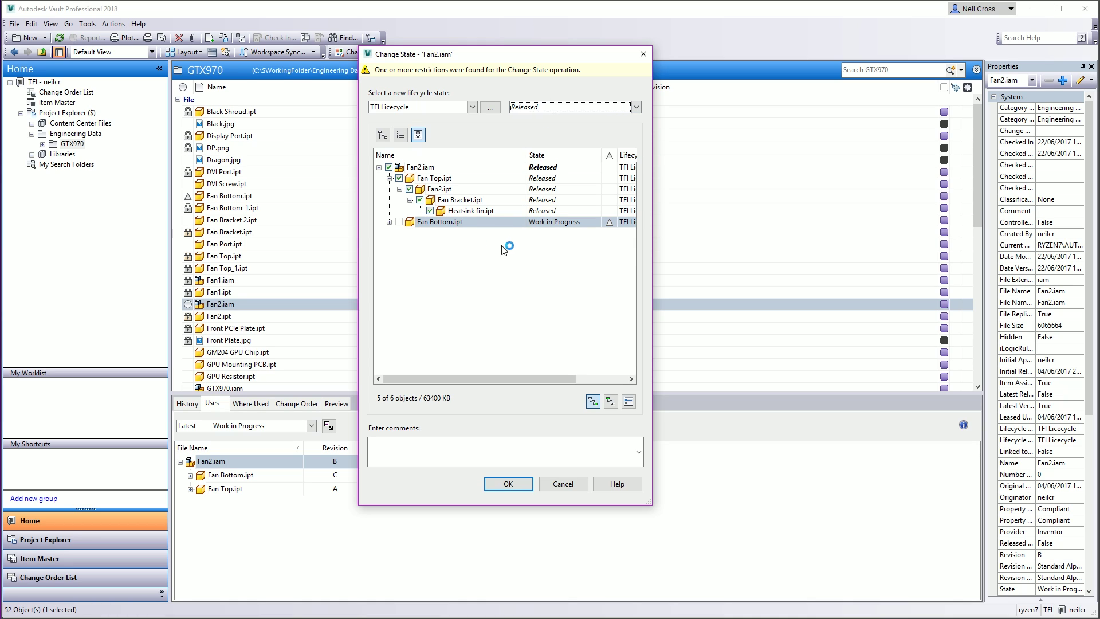
{"action": "left_click", "coordinate": [545, 225]}
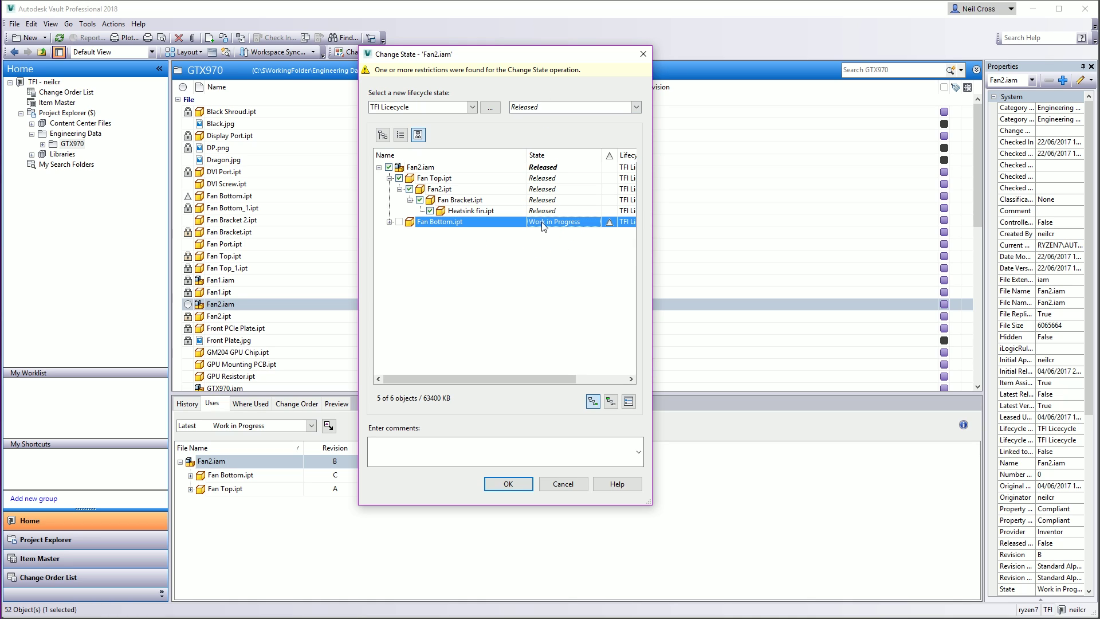
{"action": "left_click", "coordinate": [389, 222]}
{"action": "mouse_move", "coordinate": [611, 227]}
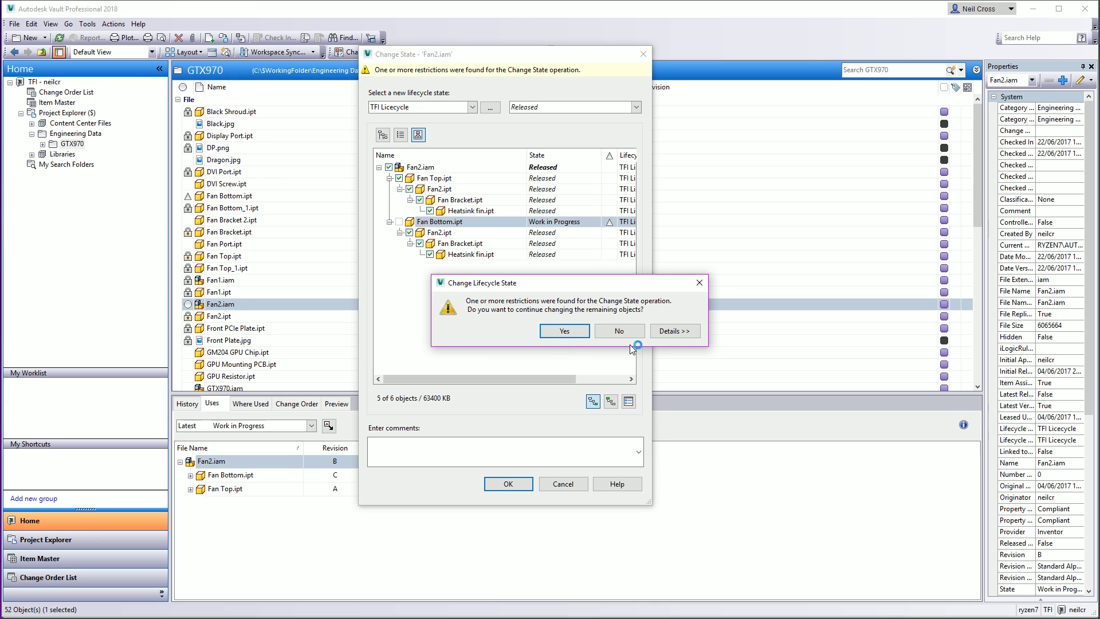
{"action": "key", "text": "Return"}
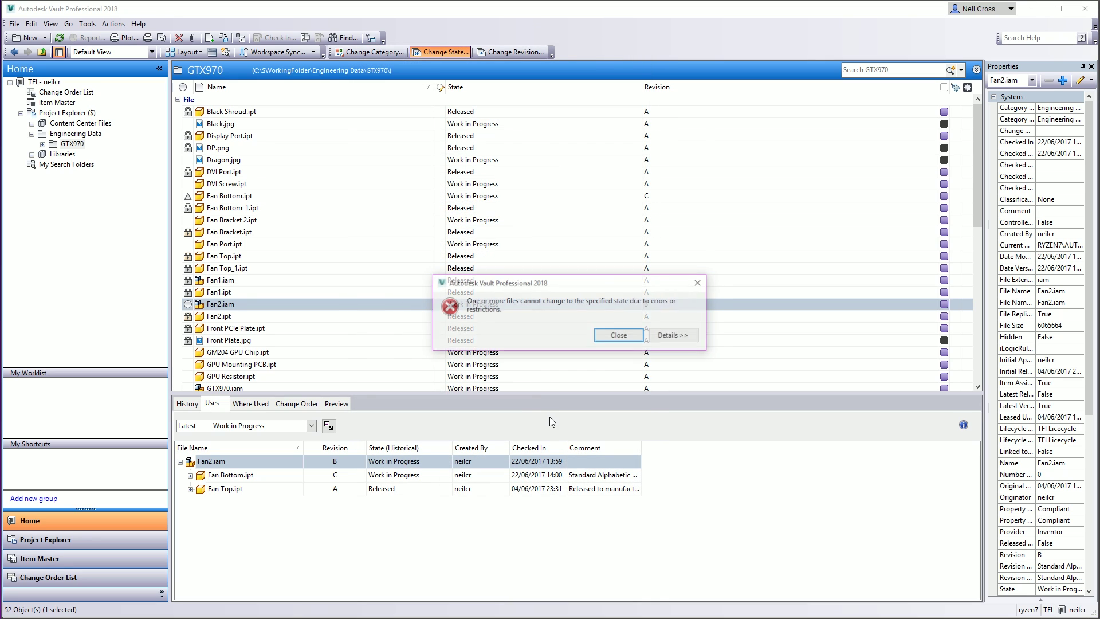
Expand the error details, check the restriction listed for Fan2.iam, and close the message.
{"action": "left_click", "coordinate": [675, 336]}
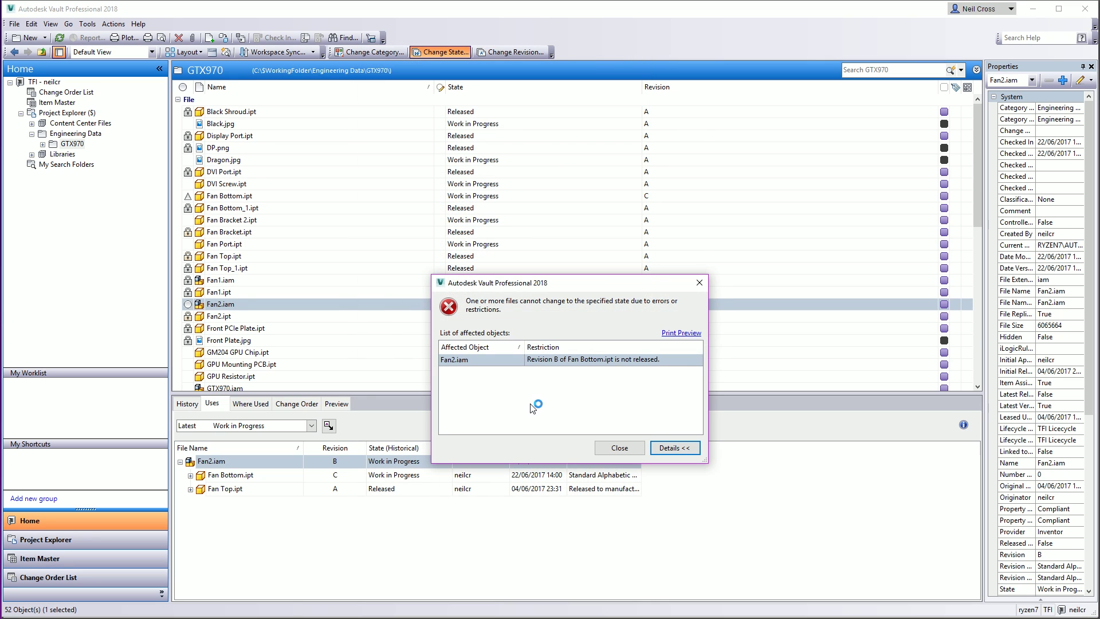
{"action": "left_click", "coordinate": [453, 361]}
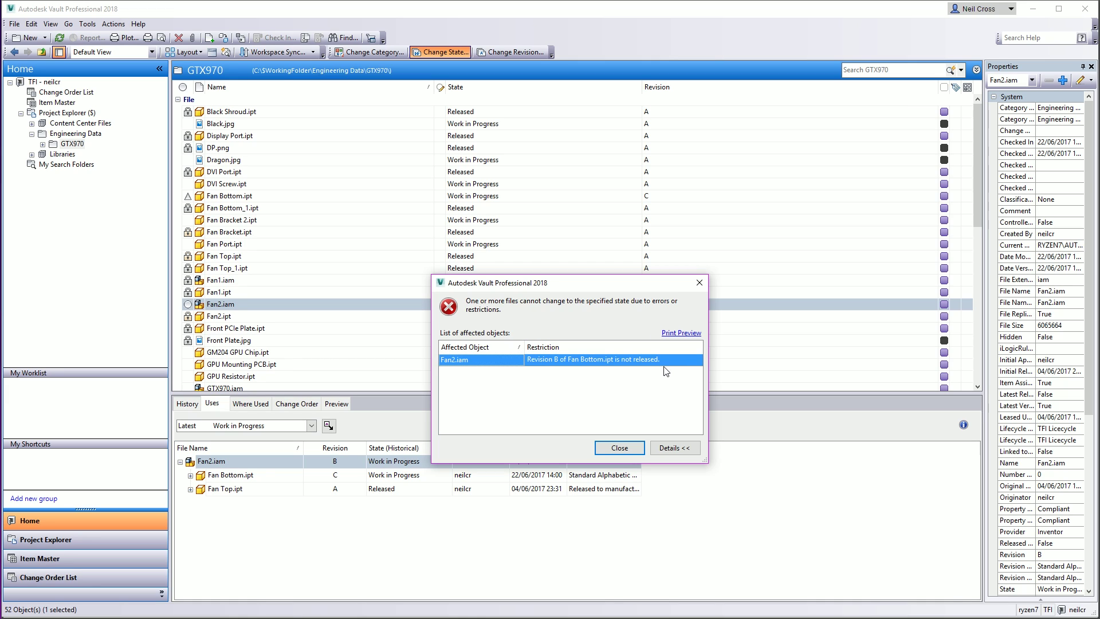
{"action": "left_click_drag", "start_coordinate": [648, 290], "coordinate": [647, 271]}
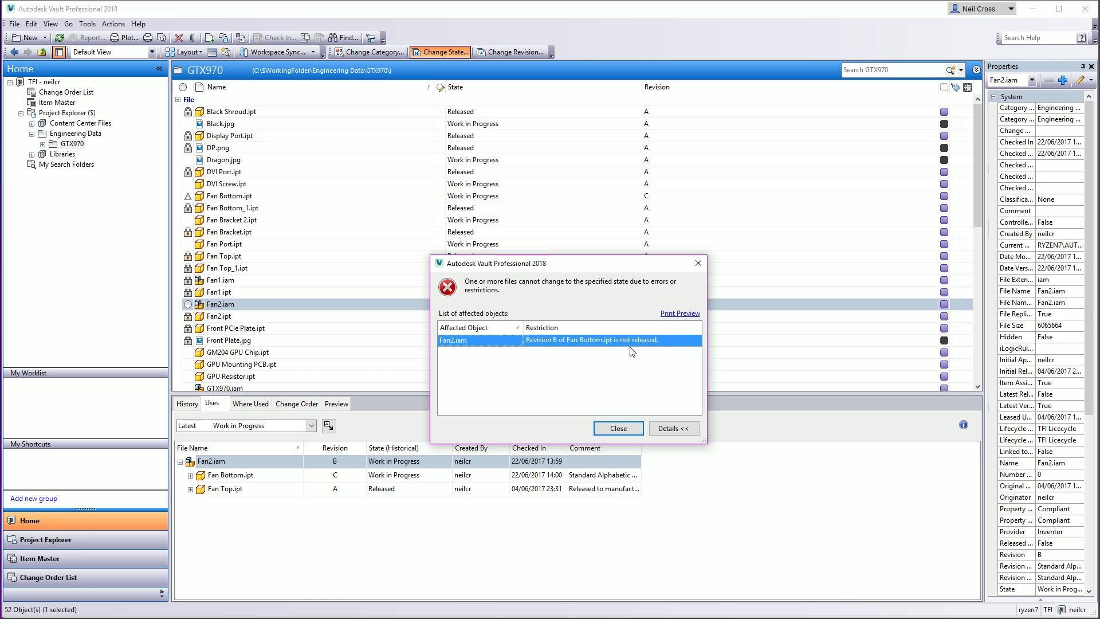
{"action": "left_click", "coordinate": [697, 264]}
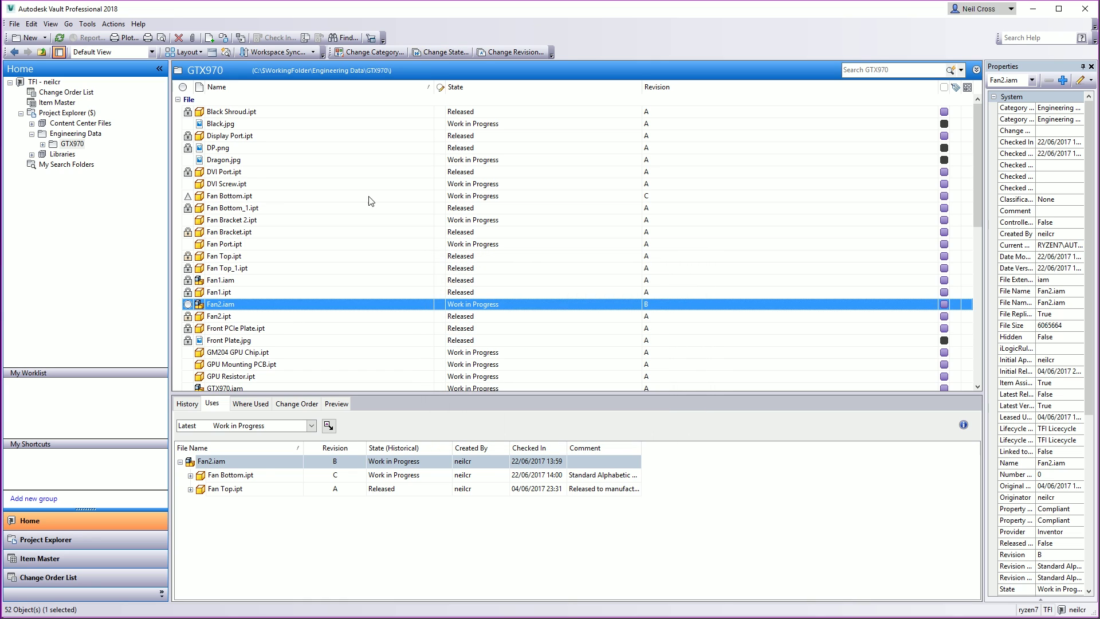
Reopen the state change for Fan2.iam and examine the states and restriction of the assembly and its component Fan Bottom.ipt.
{"action": "left_click", "coordinate": [445, 52]}
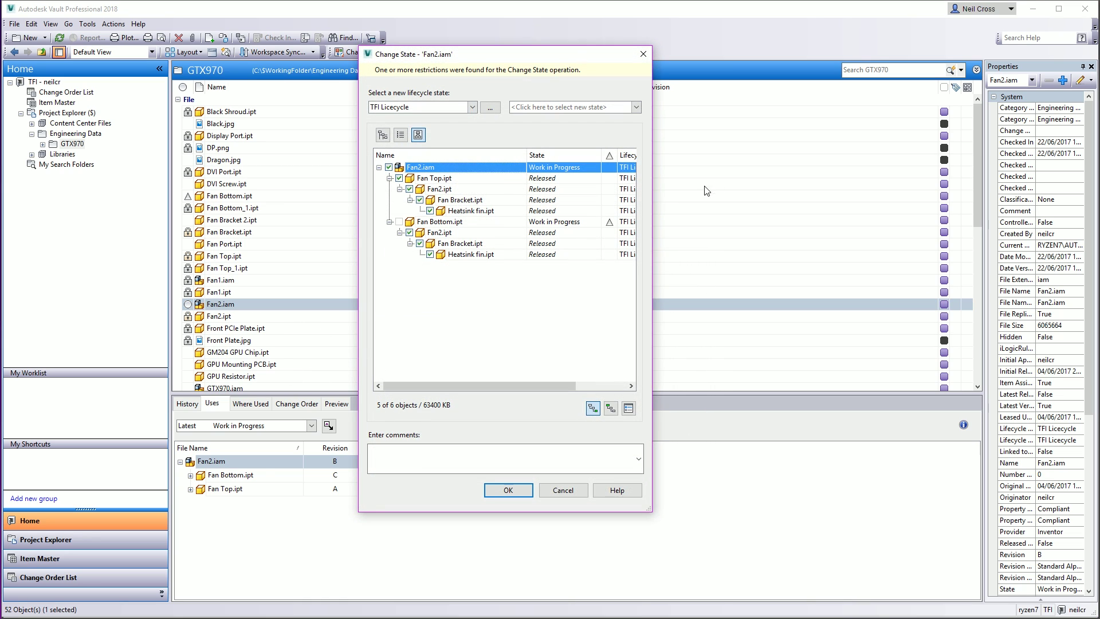
{"action": "left_click", "coordinate": [599, 223]}
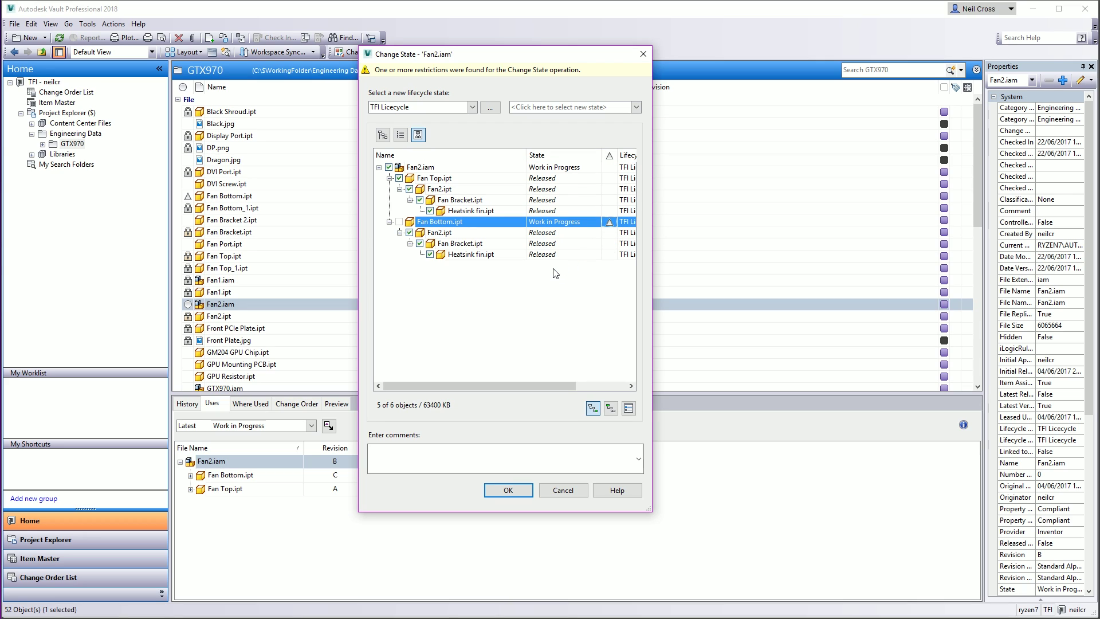
{"action": "mouse_move", "coordinate": [610, 227]}
{"action": "left_click", "coordinate": [417, 168]}
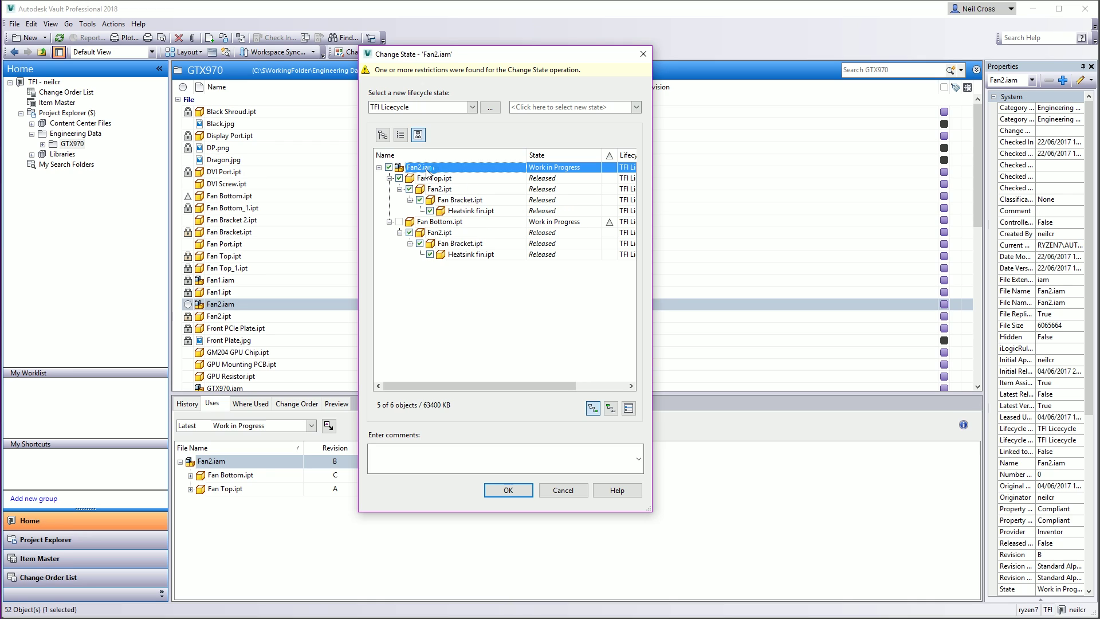
{"action": "left_click", "coordinate": [438, 223]}
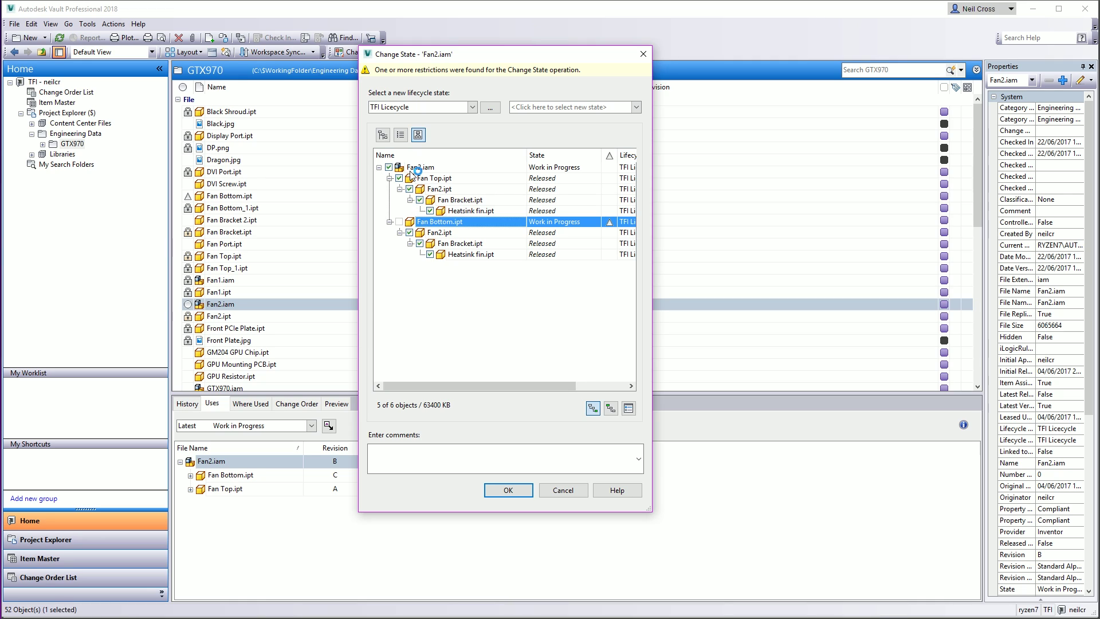
{"action": "left_click", "coordinate": [407, 170]}
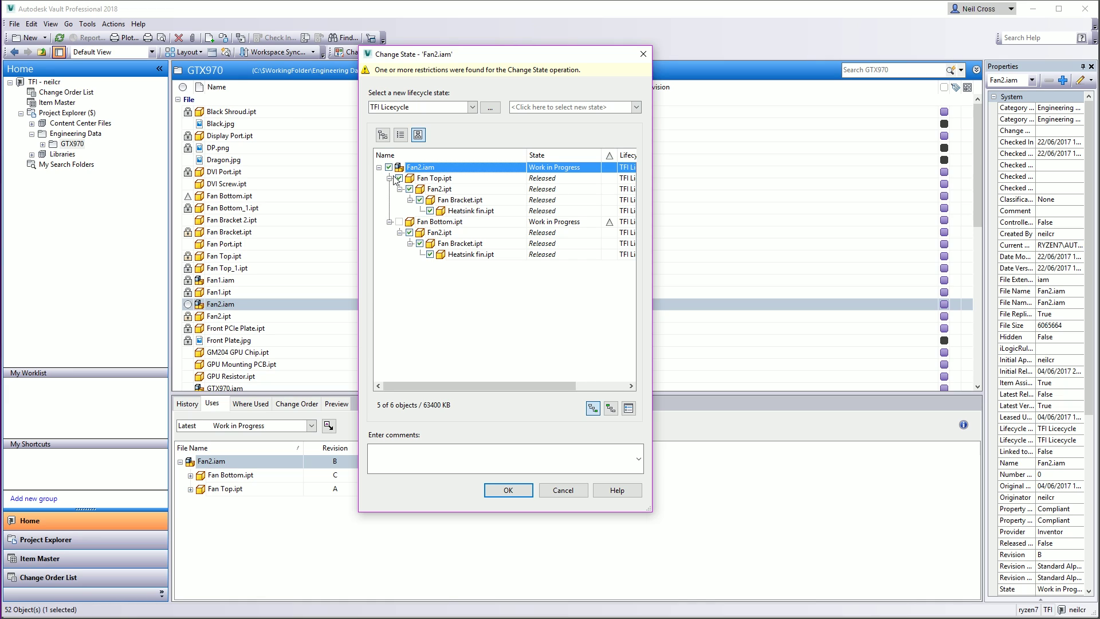
{"action": "mouse_move", "coordinate": [425, 225]}
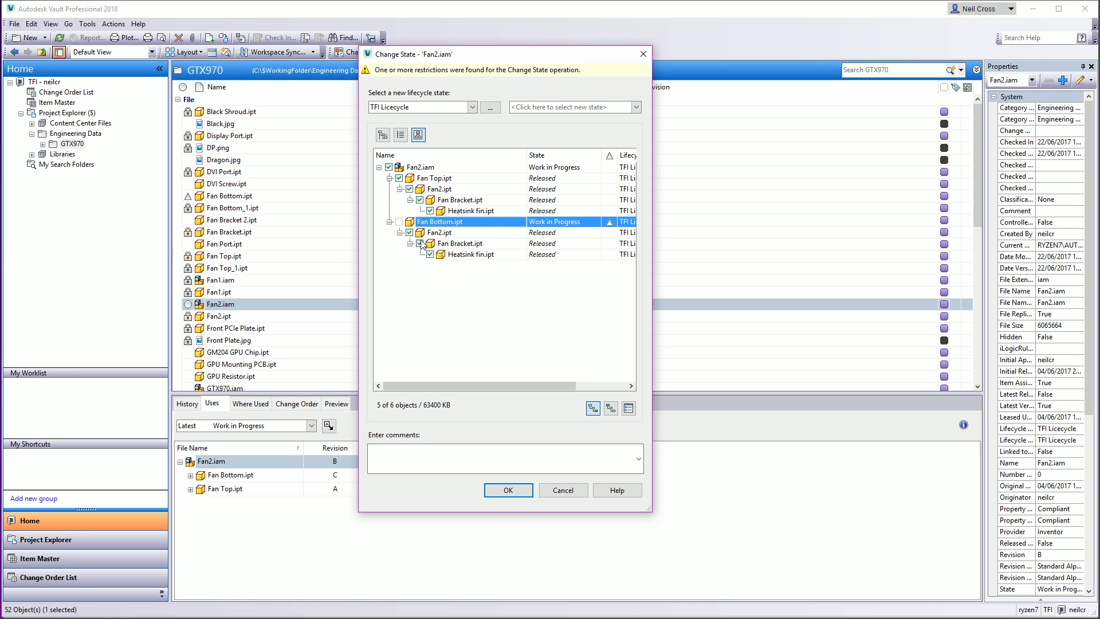
{"action": "left_click", "coordinate": [430, 169]}
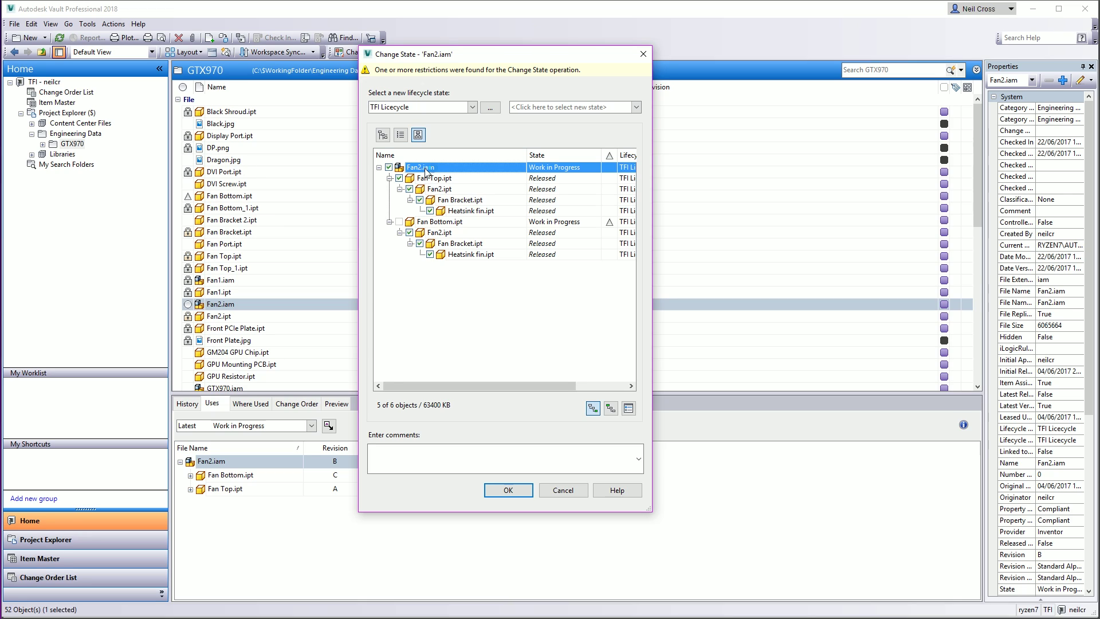
{"action": "left_click", "coordinate": [424, 222]}
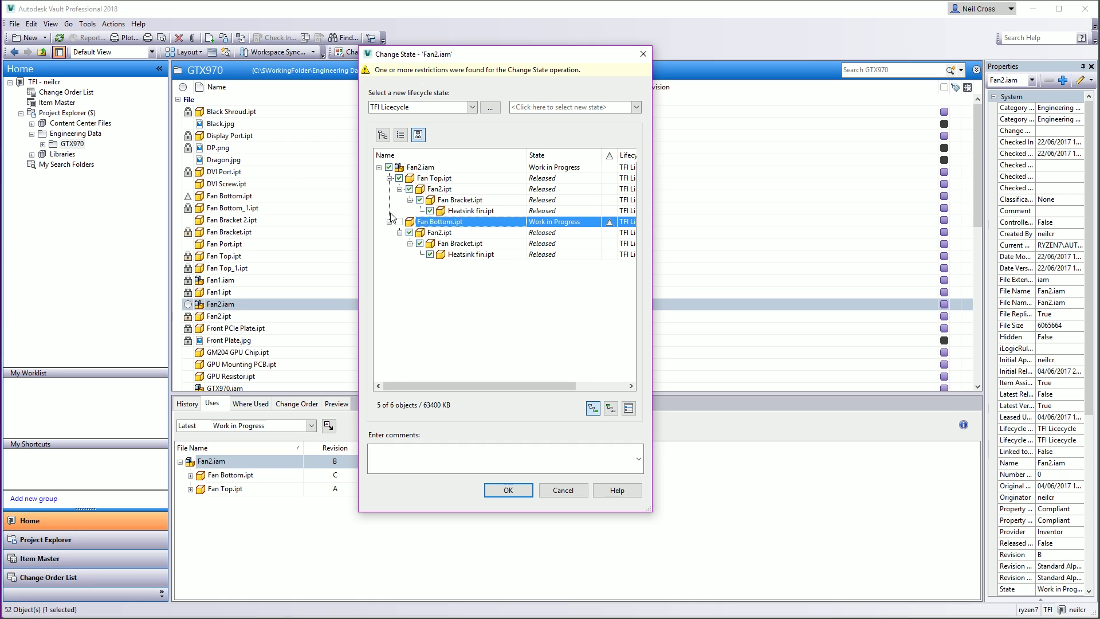
{"action": "left_click", "coordinate": [481, 168]}
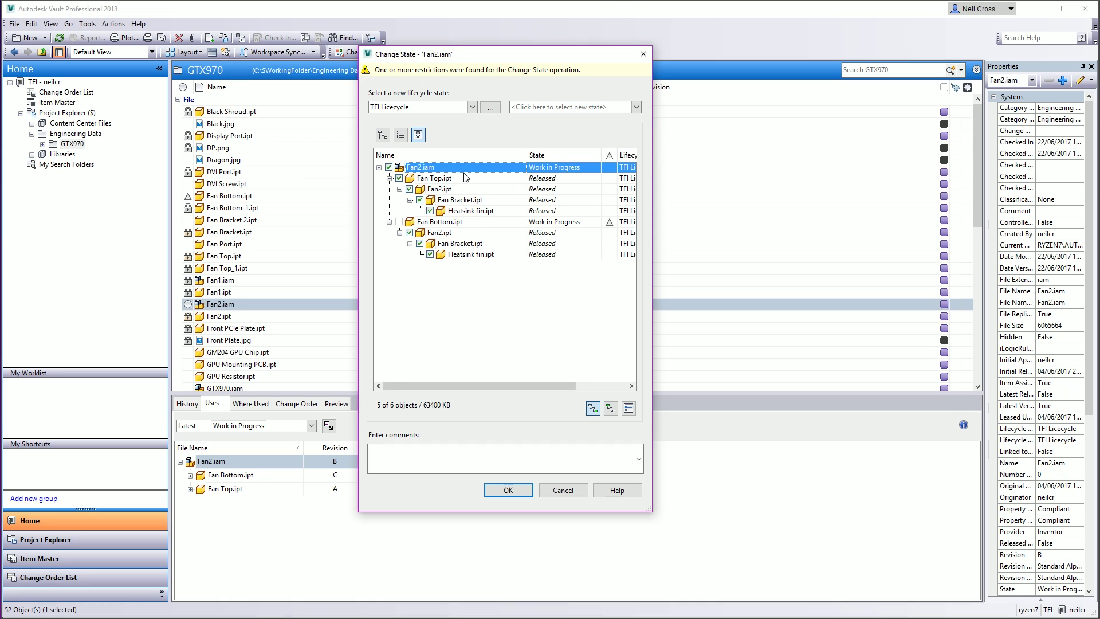
{"action": "left_click", "coordinate": [452, 222]}
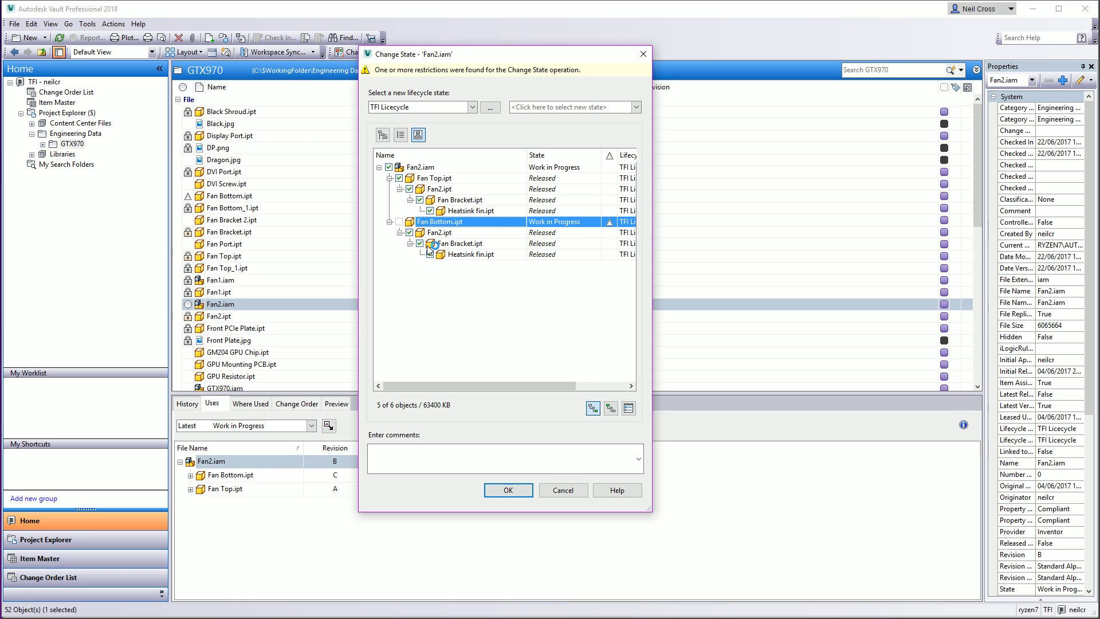
{"action": "left_click", "coordinate": [437, 168]}
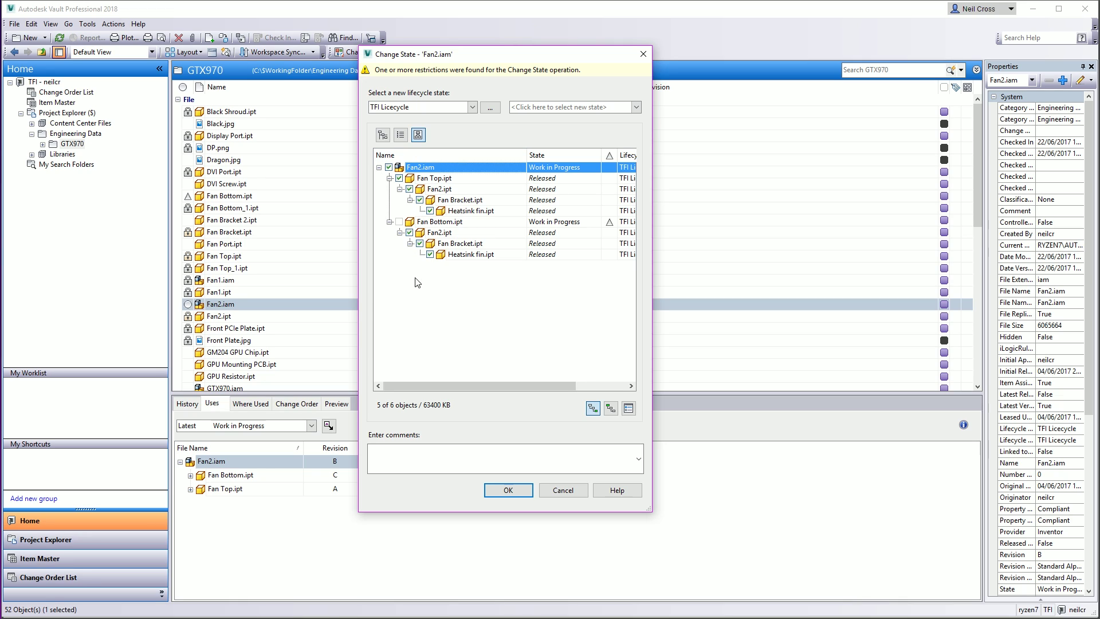
{"action": "left_click", "coordinate": [435, 223]}
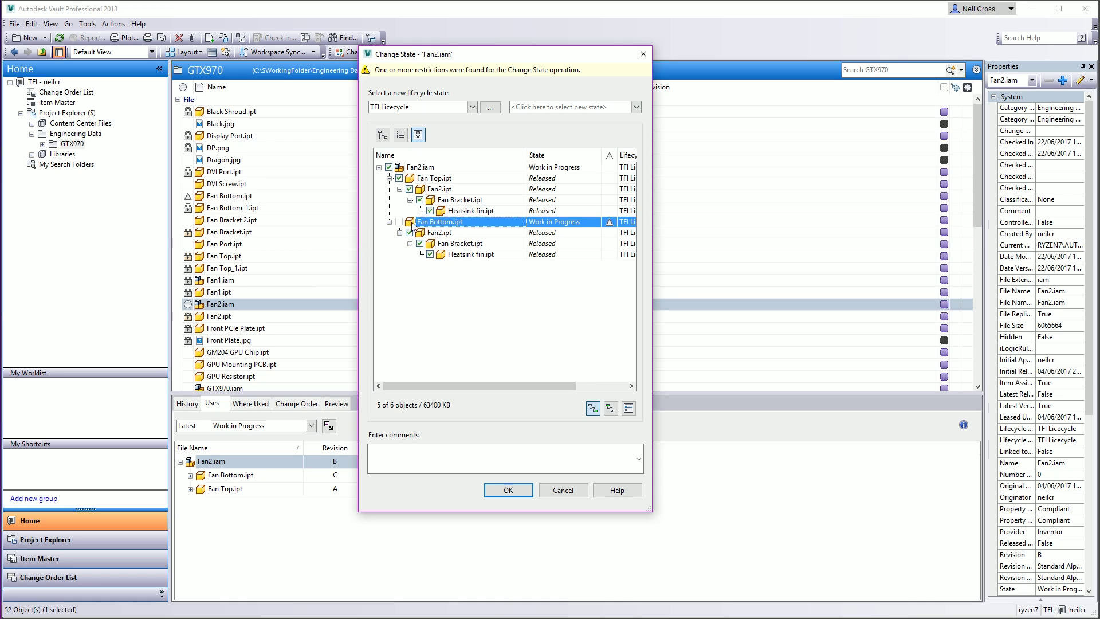
Widen the state change dialog to show the full lifecycle columns, examine the restriction on Fan Bottom.ipt under Fan2.iam, and cancel.
{"action": "left_click_drag", "start_coordinate": [651, 198], "coordinate": [784, 287]}
{"action": "right_click", "coordinate": [665, 157]}
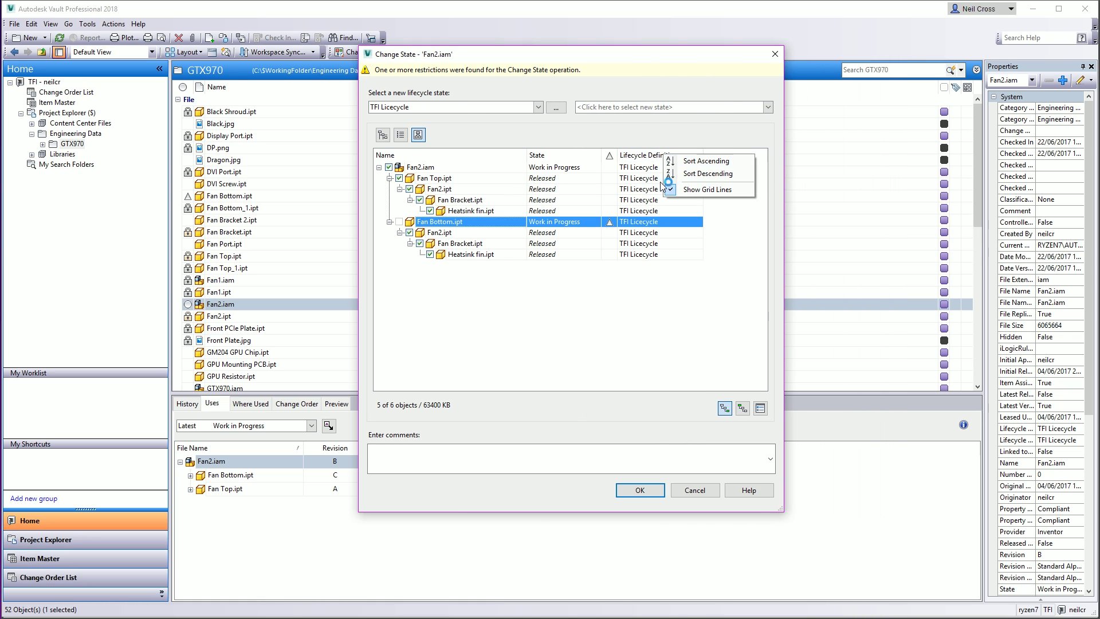
{"action": "left_click", "coordinate": [545, 319]}
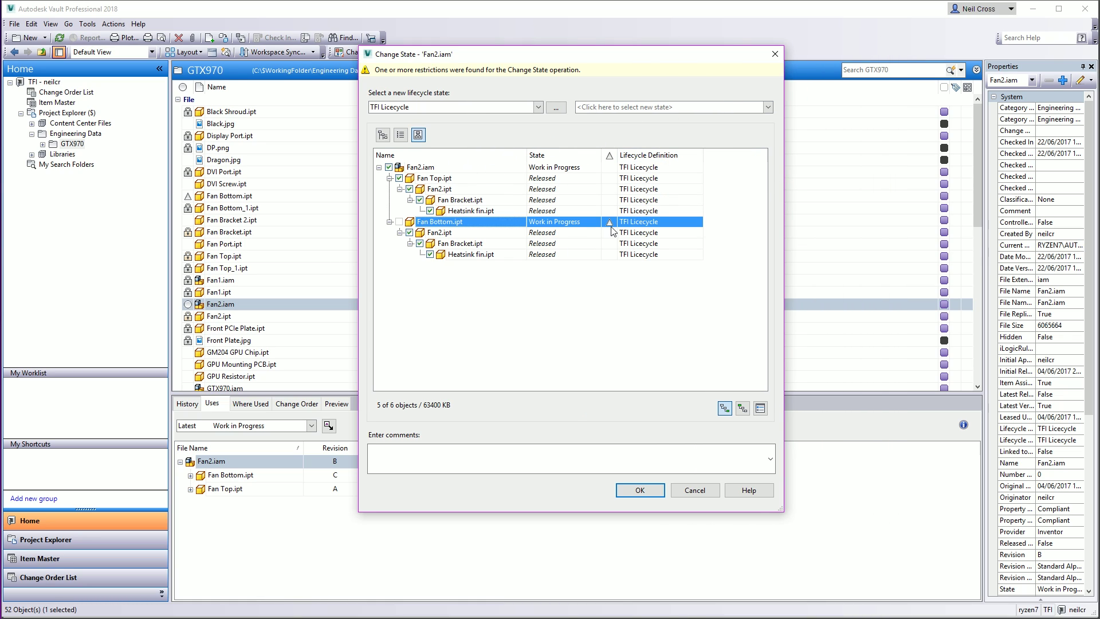
{"action": "mouse_move", "coordinate": [612, 227]}
{"action": "mouse_move", "coordinate": [449, 225]}
{"action": "left_click", "coordinate": [417, 169]}
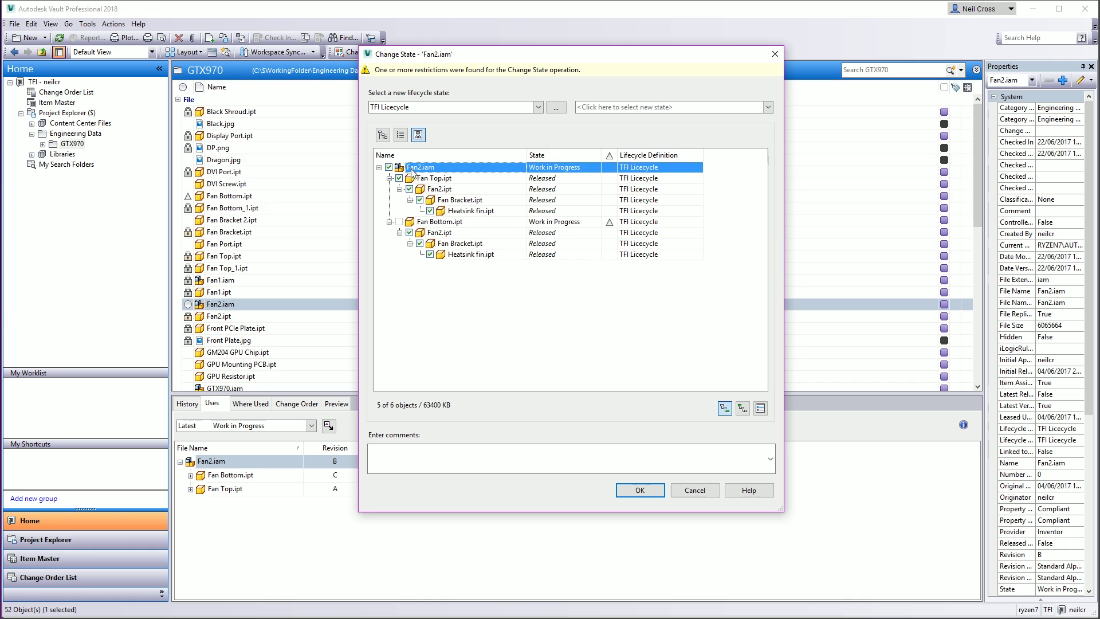
{"action": "left_click", "coordinate": [460, 223]}
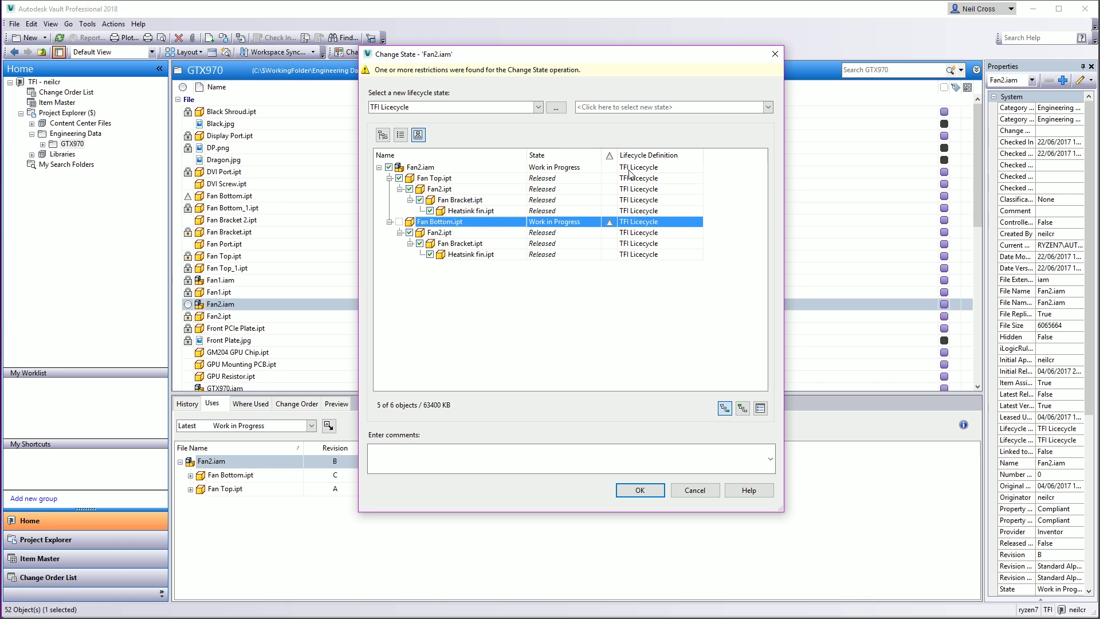
{"action": "left_click", "coordinate": [703, 491]}
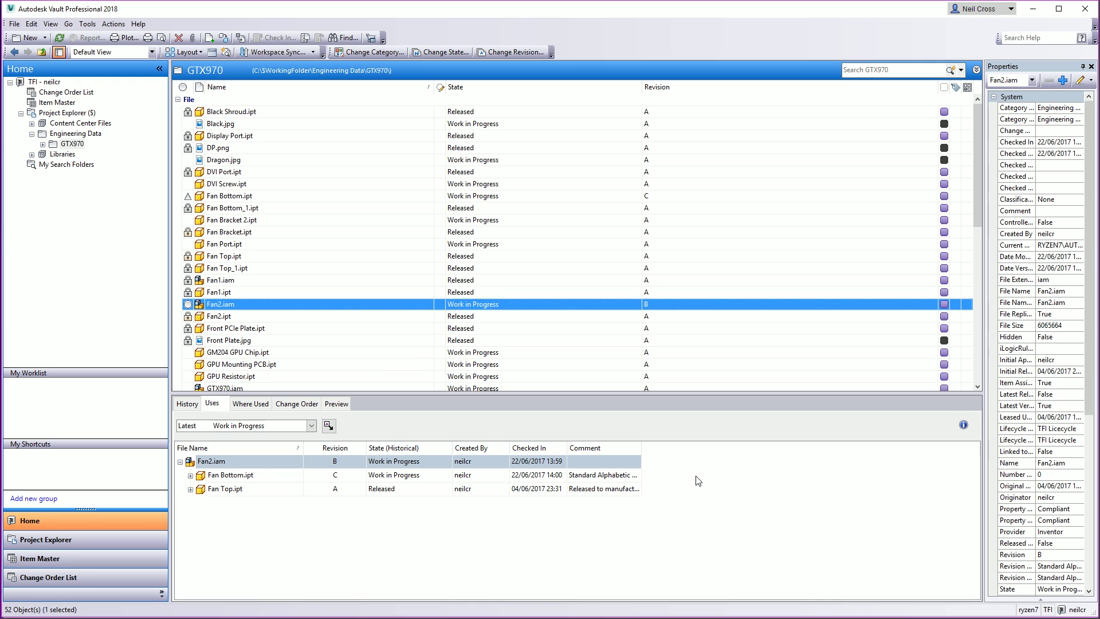
Change the lifecycle state of Fan Bottom_1.ipt, a component of Fan1.iam, to Work in Progress.
{"action": "left_click", "coordinate": [232, 281]}
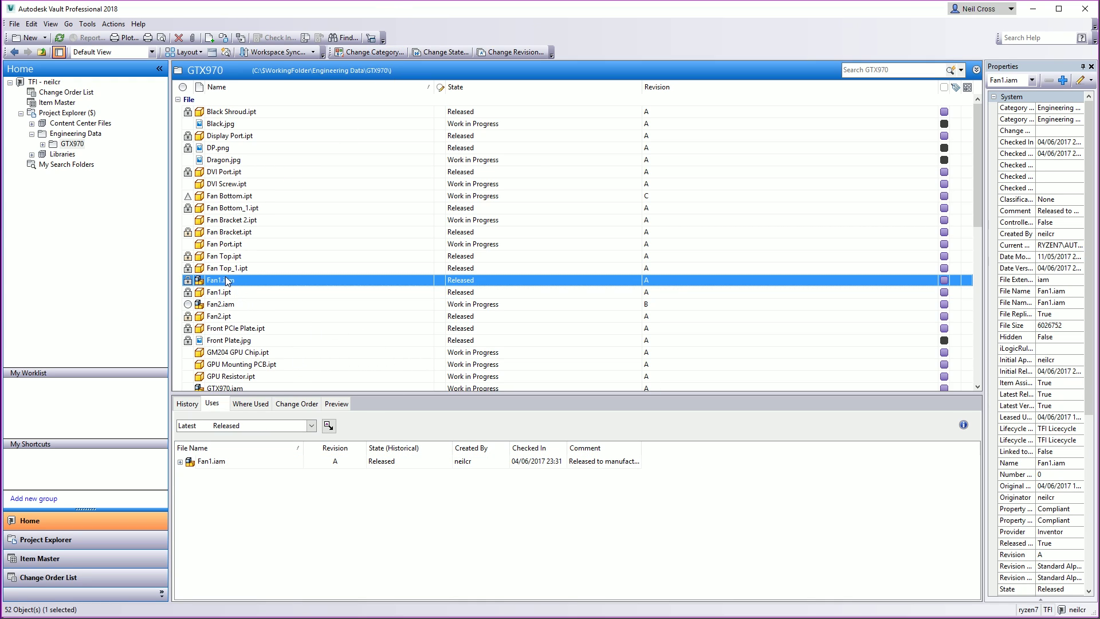
{"action": "left_click", "coordinate": [441, 52]}
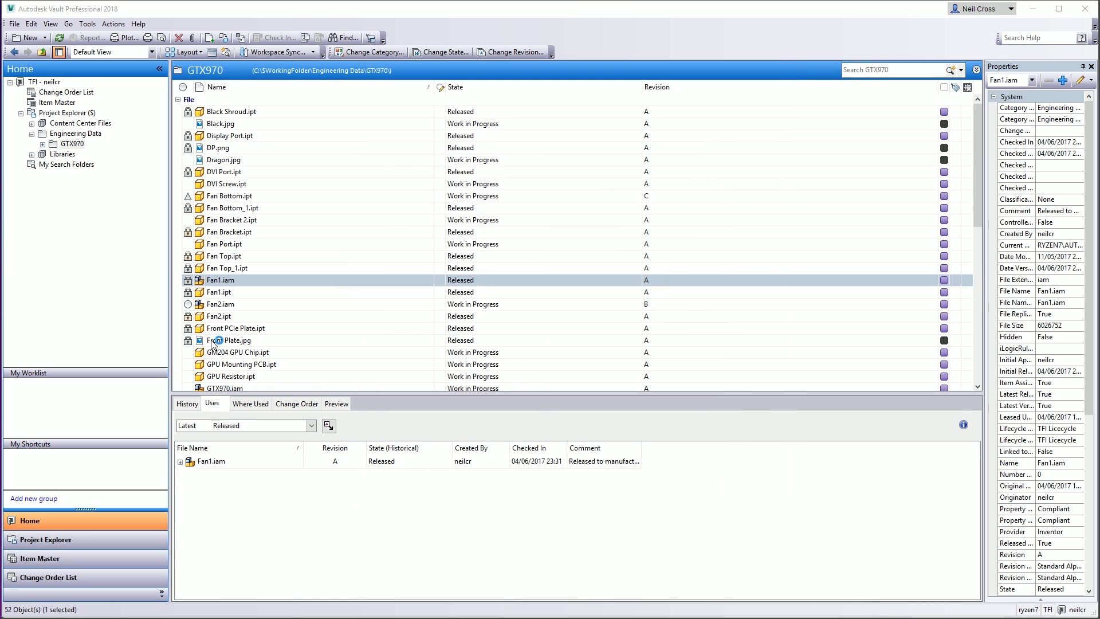
{"action": "left_click", "coordinate": [180, 461]}
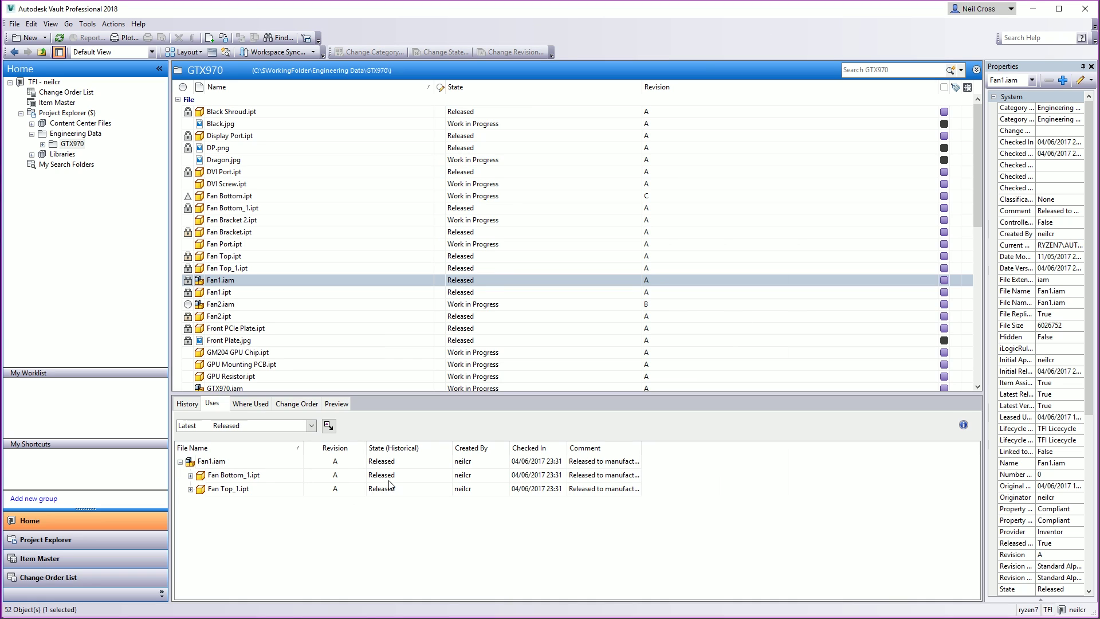
{"action": "left_click", "coordinate": [247, 476]}
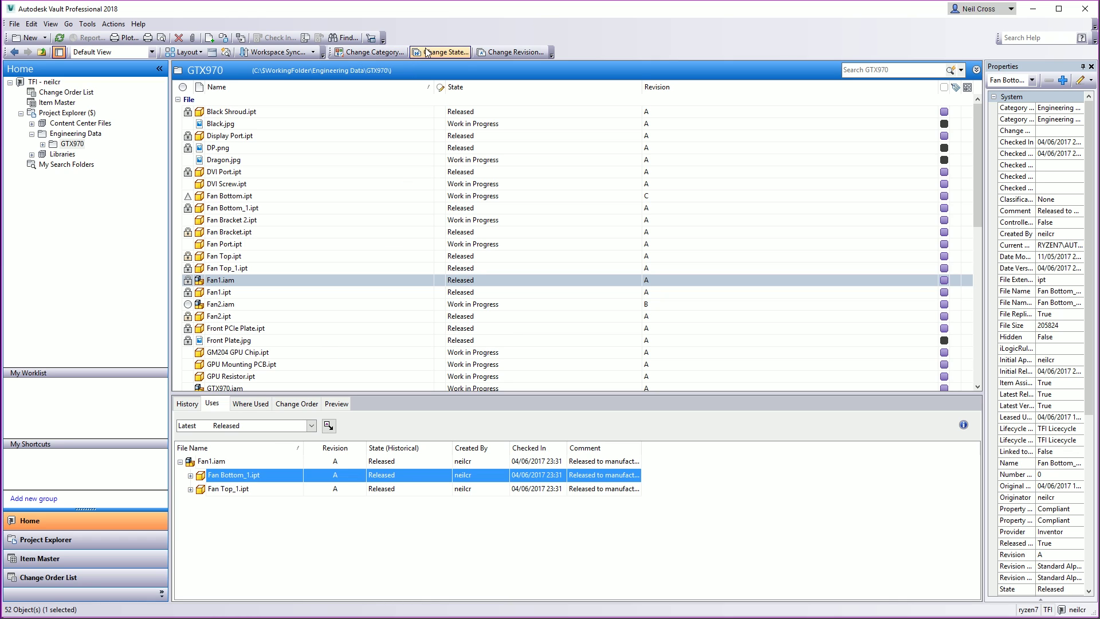
{"action": "left_click", "coordinate": [444, 52]}
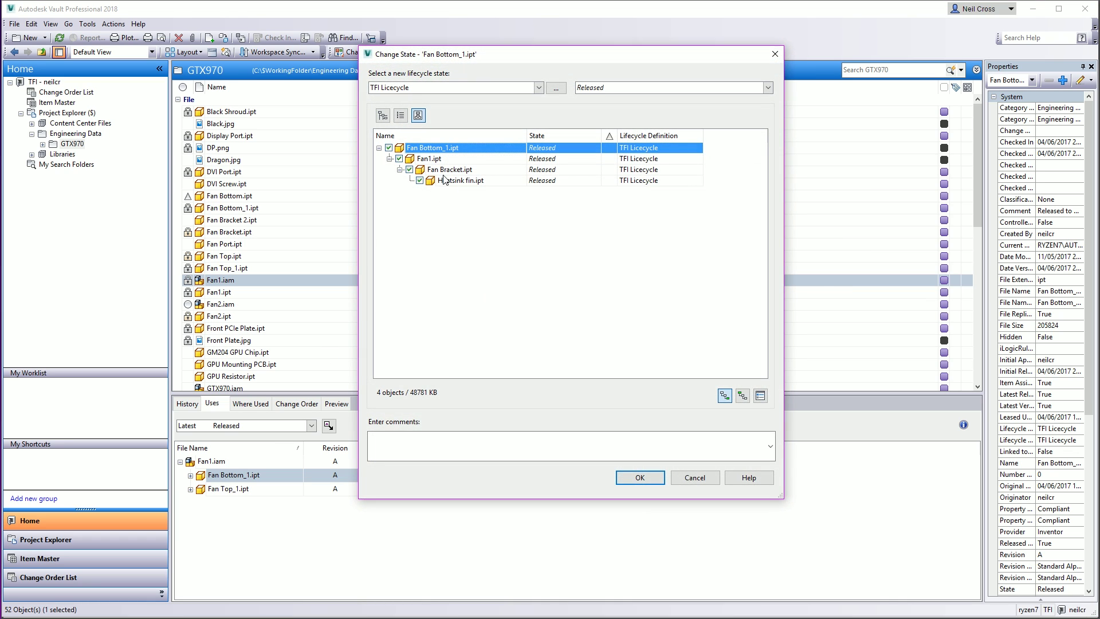
{"action": "left_click", "coordinate": [542, 148]}
{"action": "left_click", "coordinate": [543, 159]}
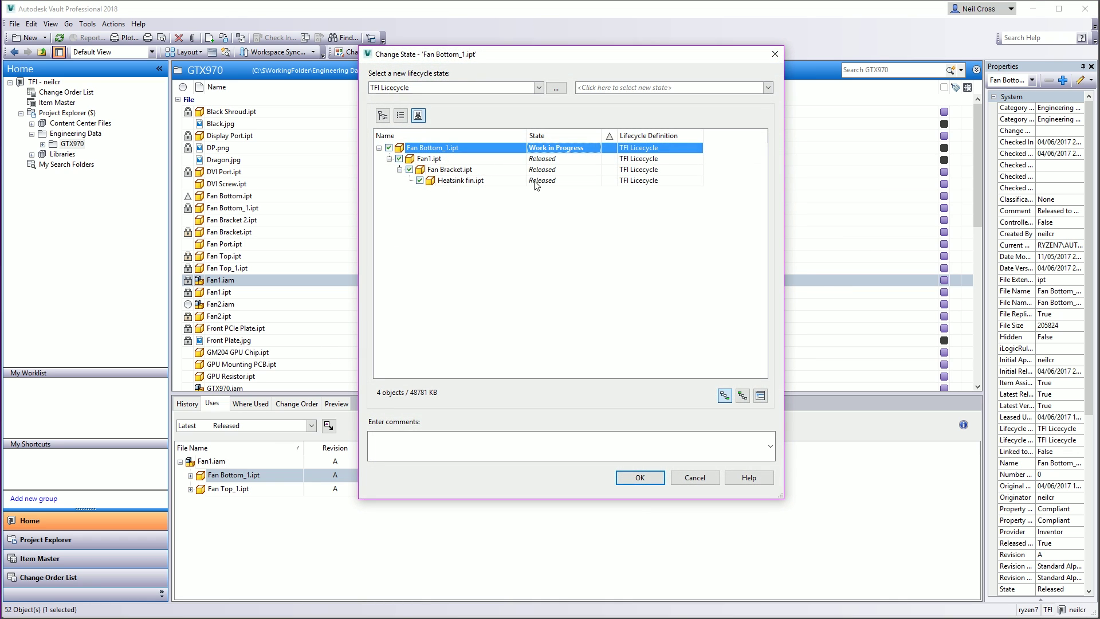
{"action": "left_click", "coordinate": [623, 476]}
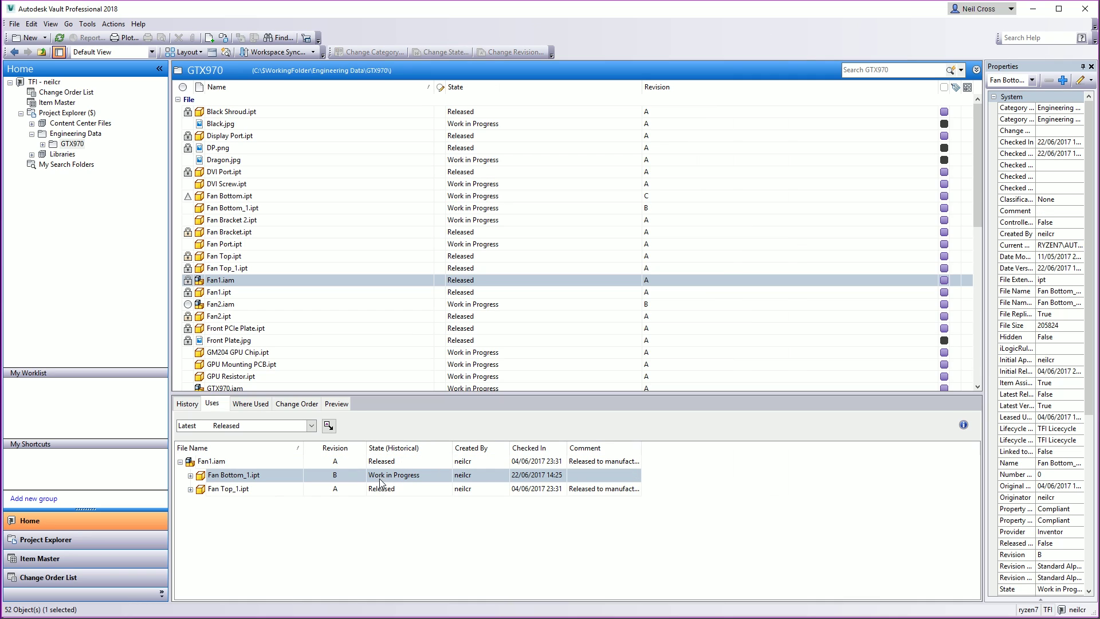
Compare the revision and lifecycle state of Fan1.iam with those of its component Fan Bottom_1.ipt.
{"action": "left_click", "coordinate": [380, 480]}
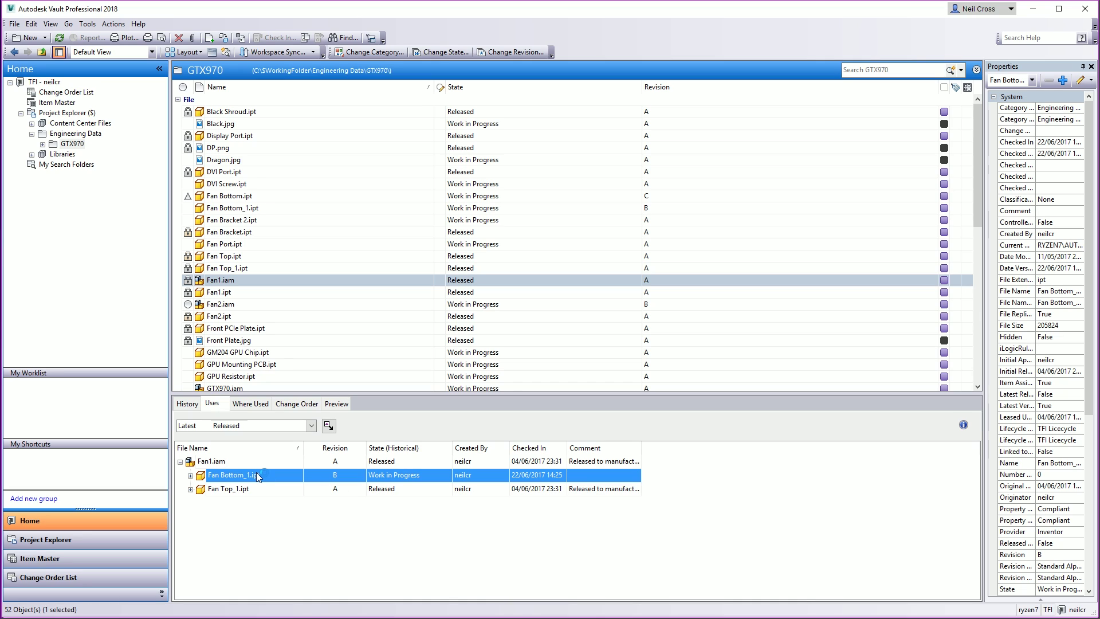
{"action": "left_click", "coordinate": [214, 459]}
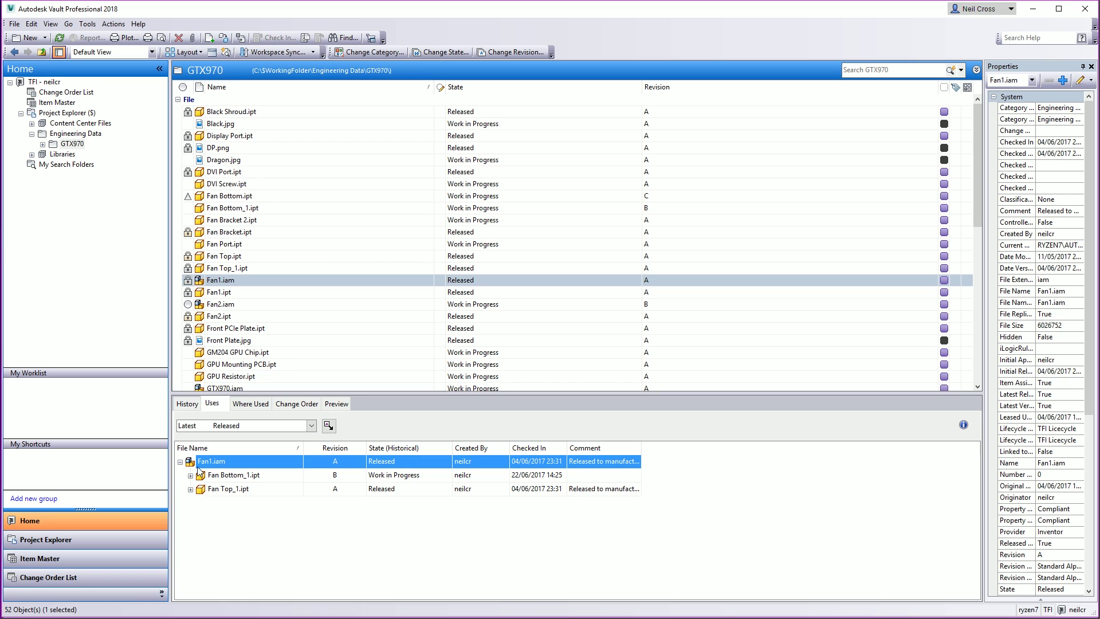
{"action": "left_click", "coordinate": [236, 480]}
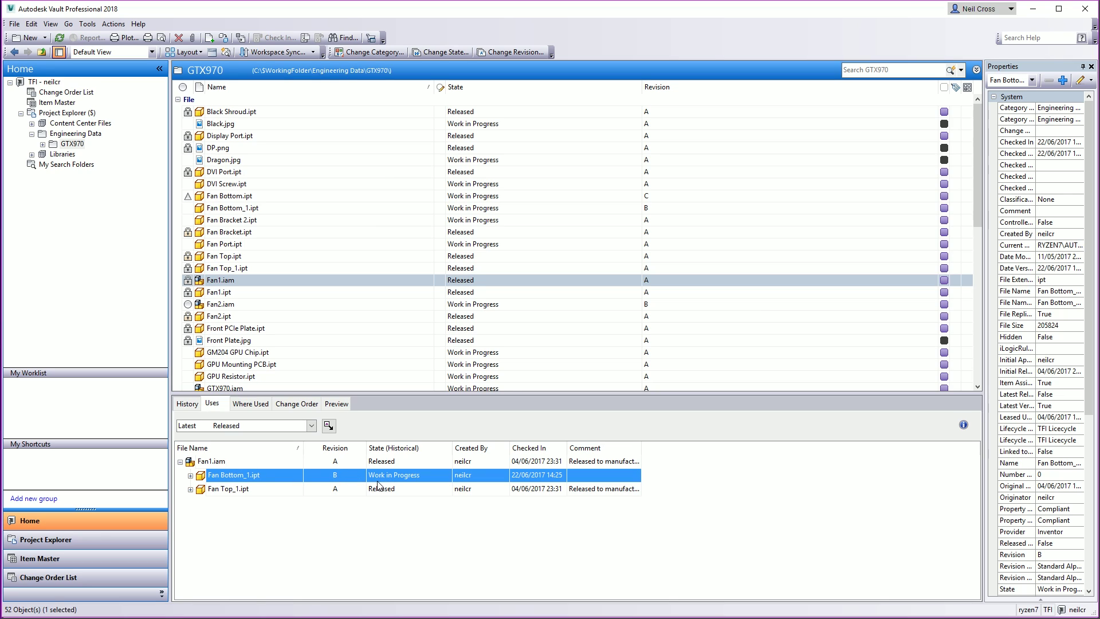
{"action": "double_click", "coordinate": [272, 474]}
{"action": "left_click", "coordinate": [209, 461]}
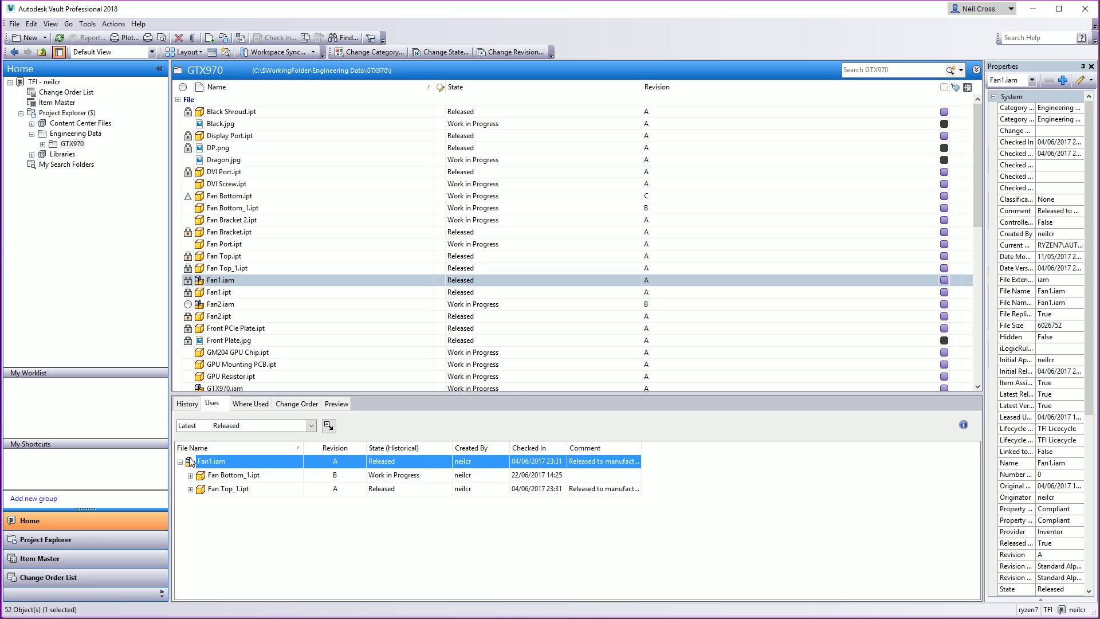
{"action": "left_click", "coordinate": [343, 476]}
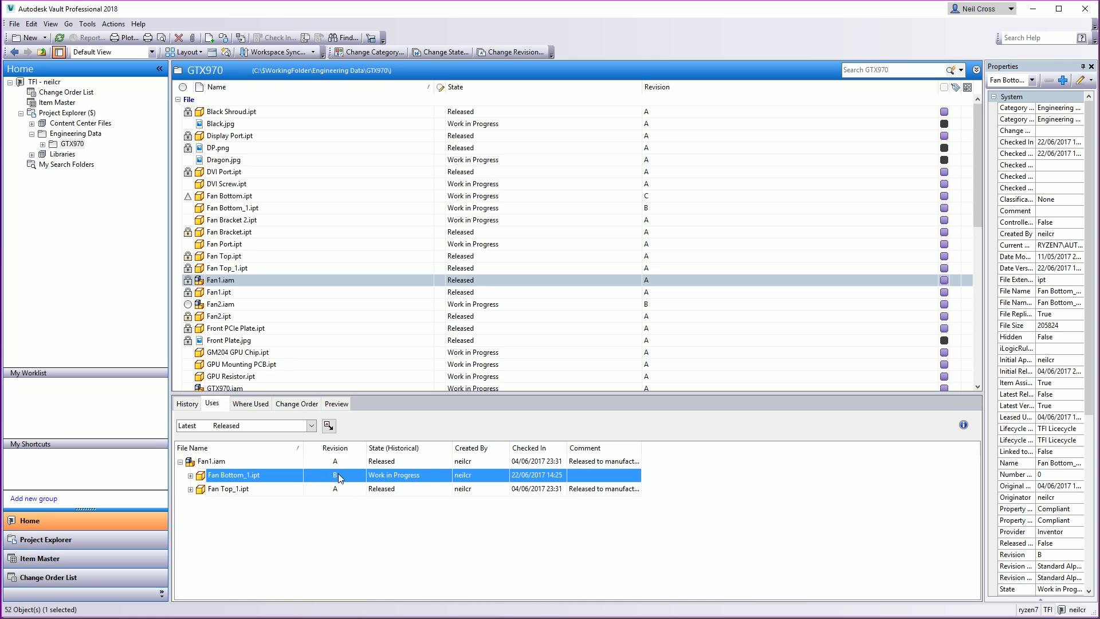
Start a state change on Fan1.iam, compare the states listed for the assembly and the restricted Fan Bottom_1.ipt, and cancel.
{"action": "left_click", "coordinate": [229, 462]}
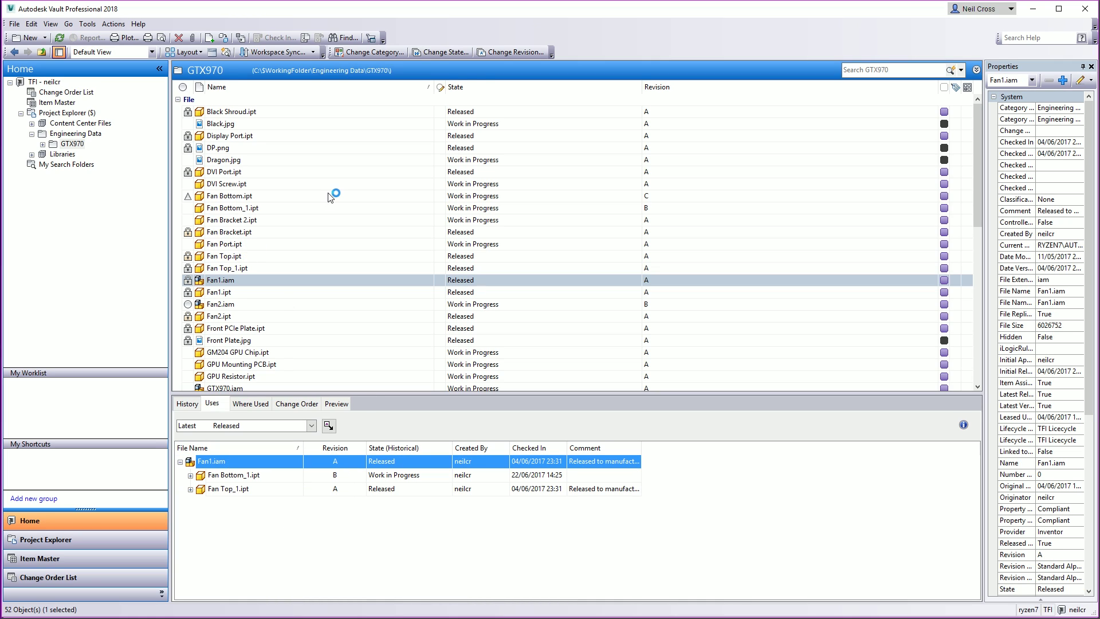
{"action": "left_click", "coordinate": [446, 52]}
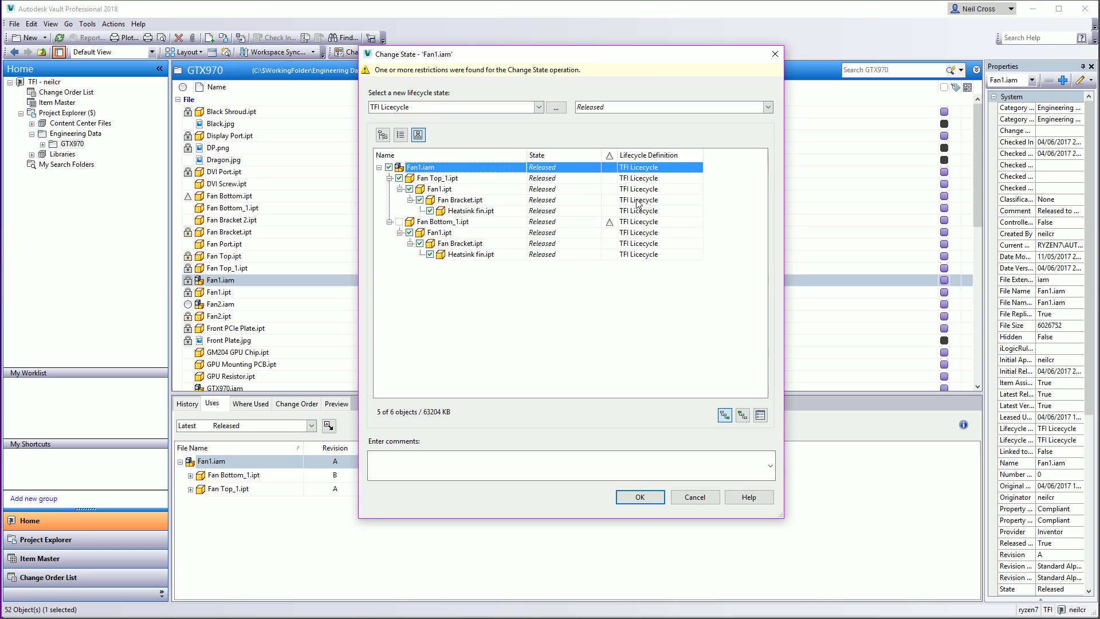
{"action": "left_click", "coordinate": [613, 222]}
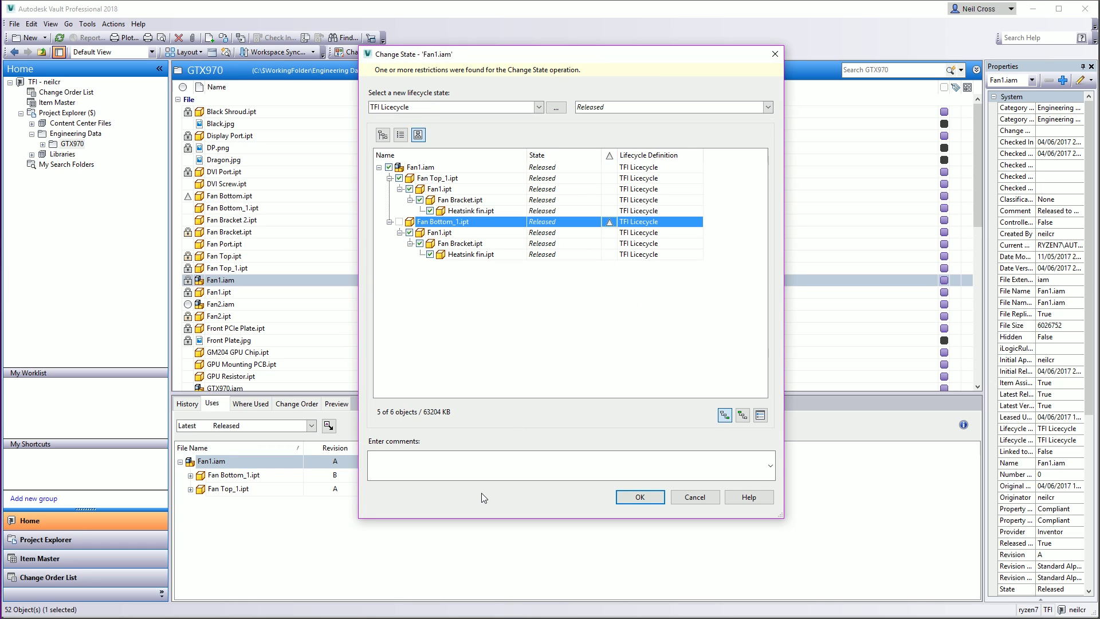
{"action": "left_click", "coordinate": [419, 168]}
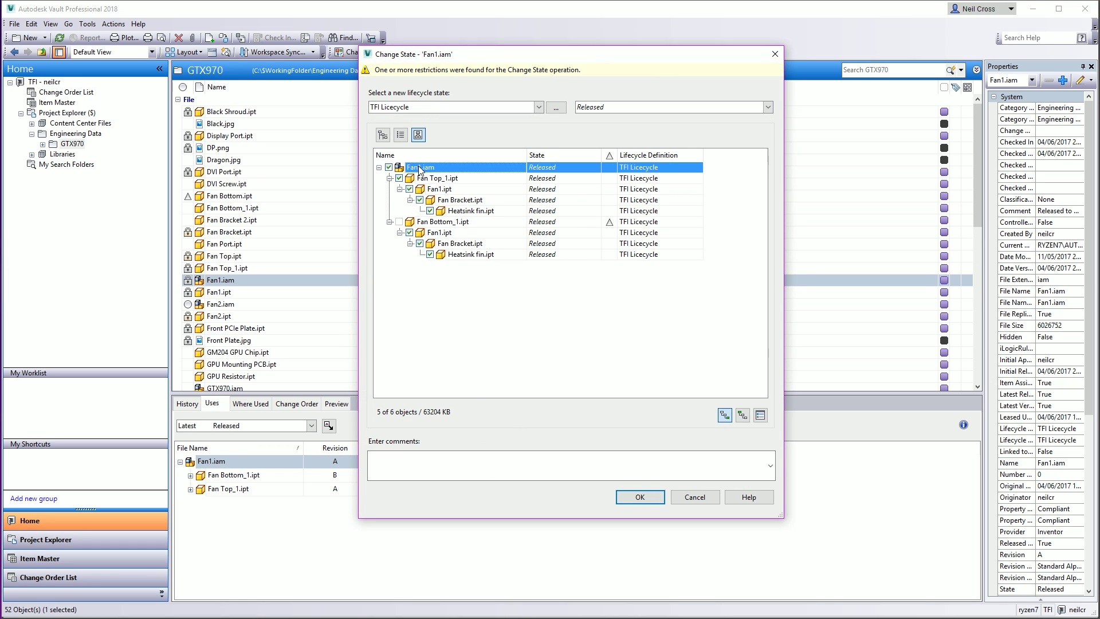
{"action": "left_click", "coordinate": [427, 224]}
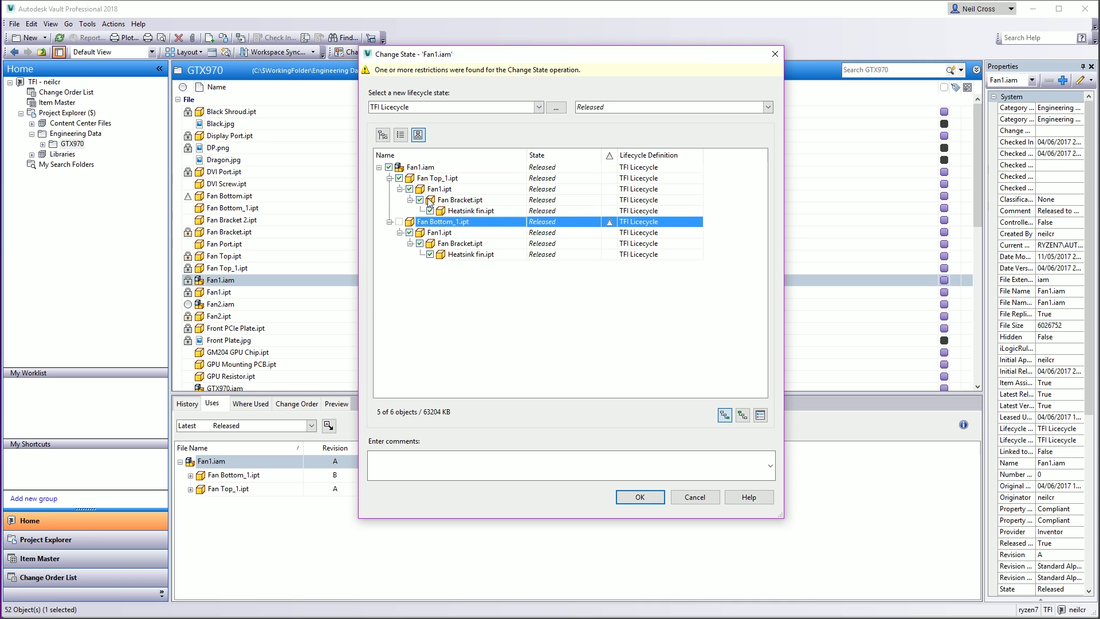
{"action": "left_click_drag", "start_coordinate": [525, 61], "coordinate": [757, 56]}
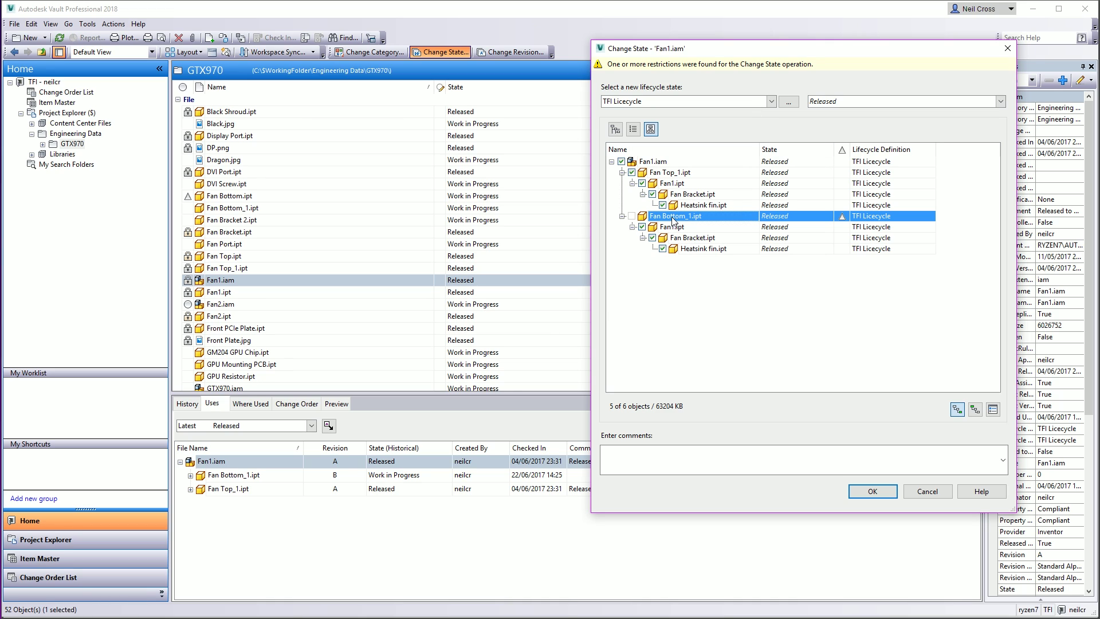
{"action": "mouse_move", "coordinate": [777, 220]}
{"action": "left_click", "coordinate": [653, 163]}
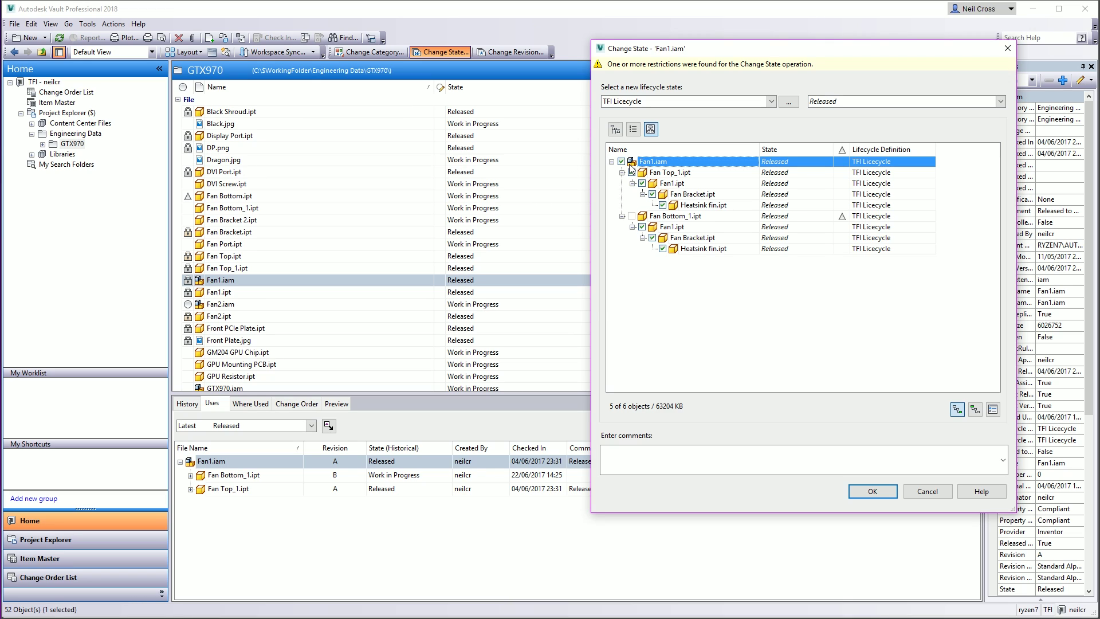
{"action": "left_click", "coordinate": [663, 218]}
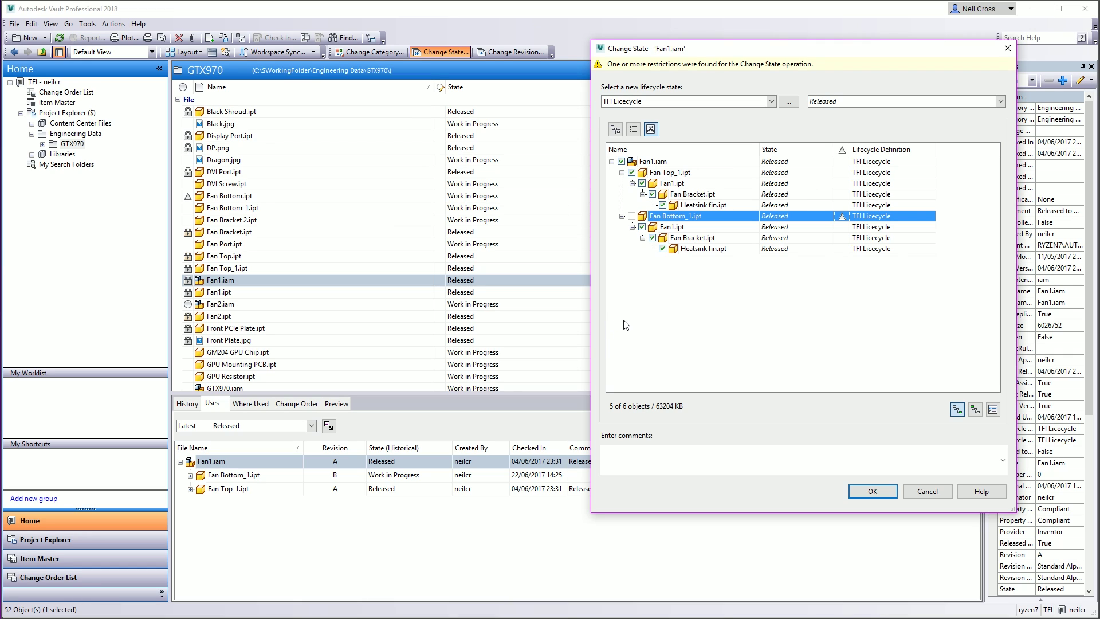
{"action": "left_click", "coordinate": [928, 492]}
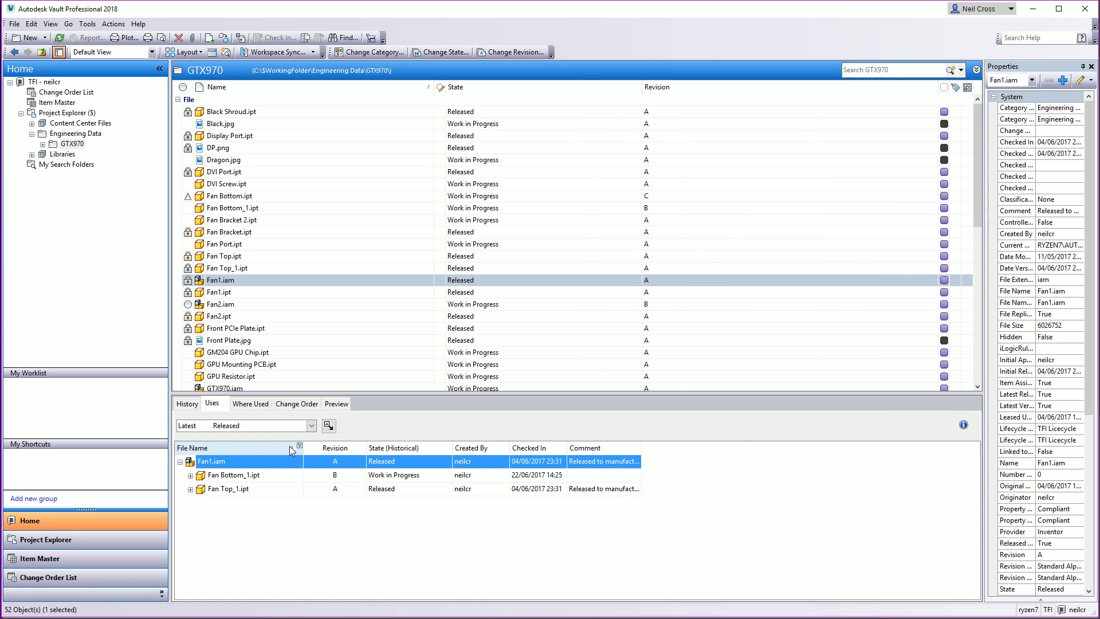
Change the lifecycle state of Fan1.iam to Work in Progress, agreeing to continue with the remaining objects.
{"action": "left_click", "coordinate": [297, 405]}
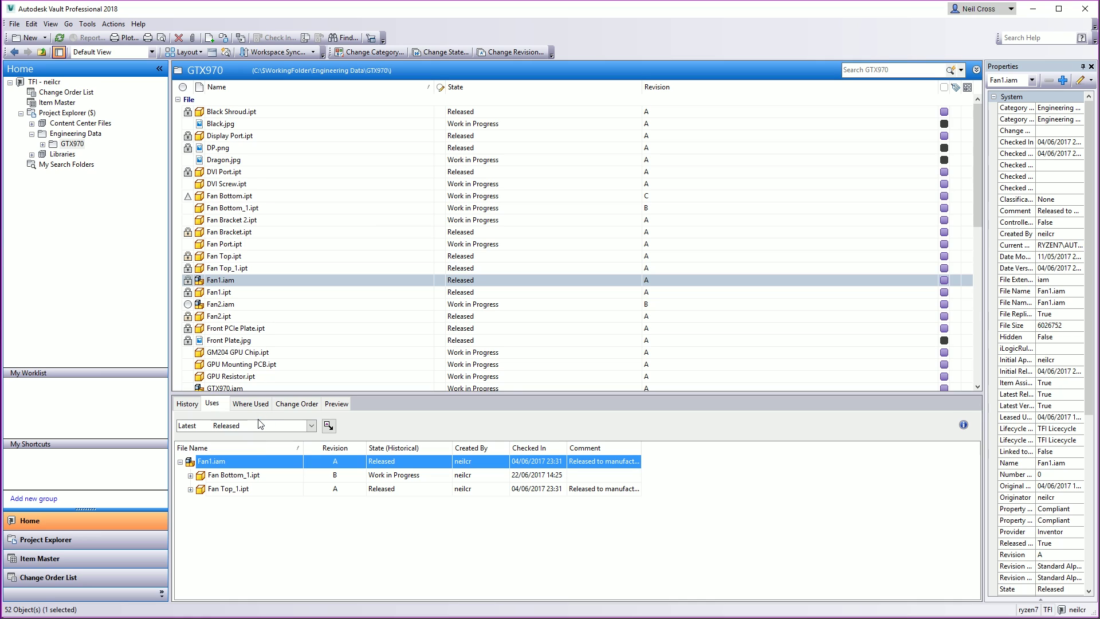
{"action": "left_click", "coordinate": [241, 474]}
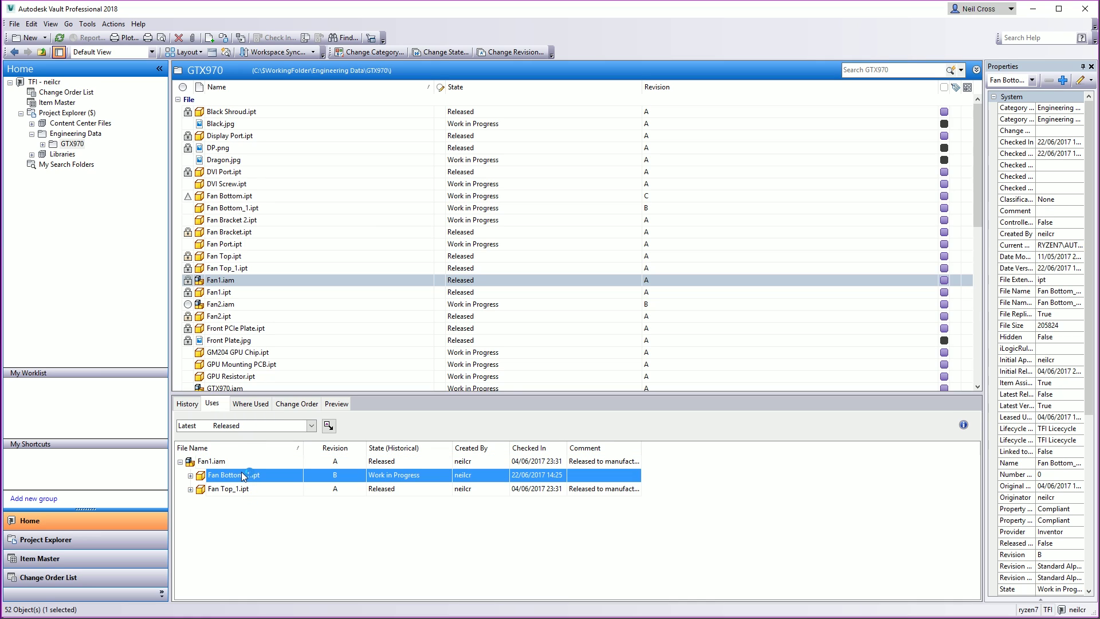
{"action": "left_click", "coordinate": [343, 280]}
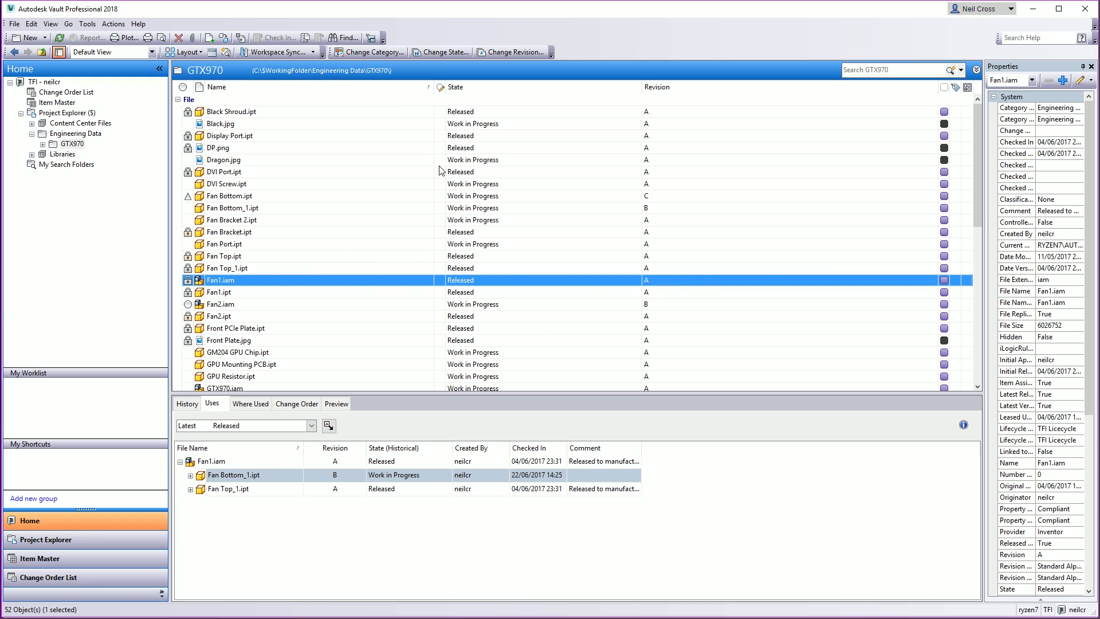
{"action": "left_click", "coordinate": [441, 52]}
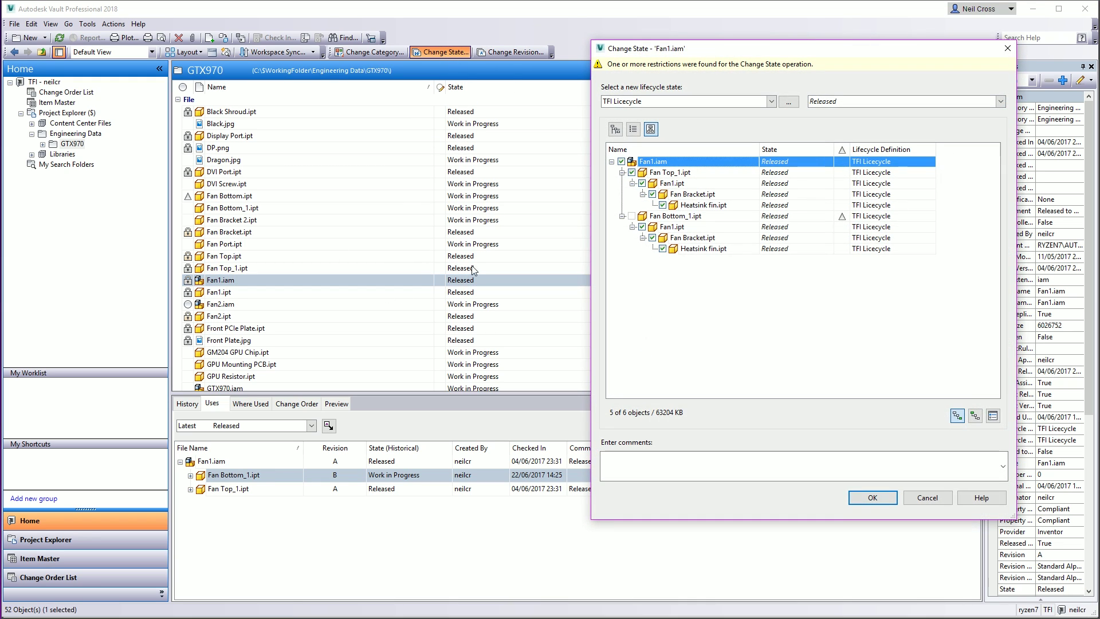
{"action": "left_click", "coordinate": [789, 160]}
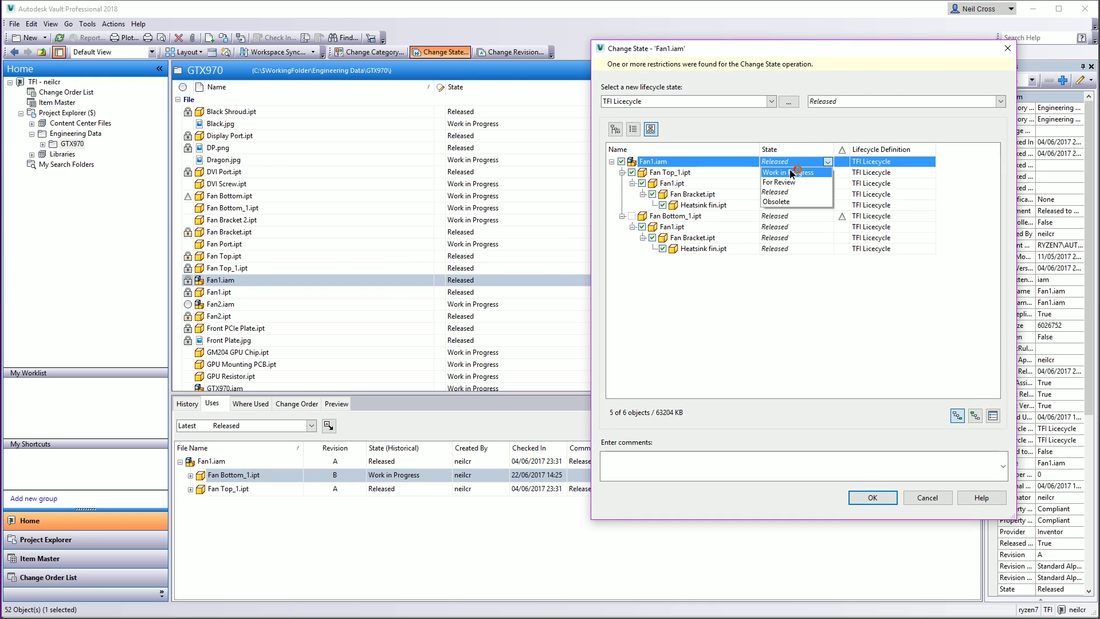
{"action": "left_click", "coordinate": [791, 171]}
{"action": "left_click", "coordinate": [872, 497]}
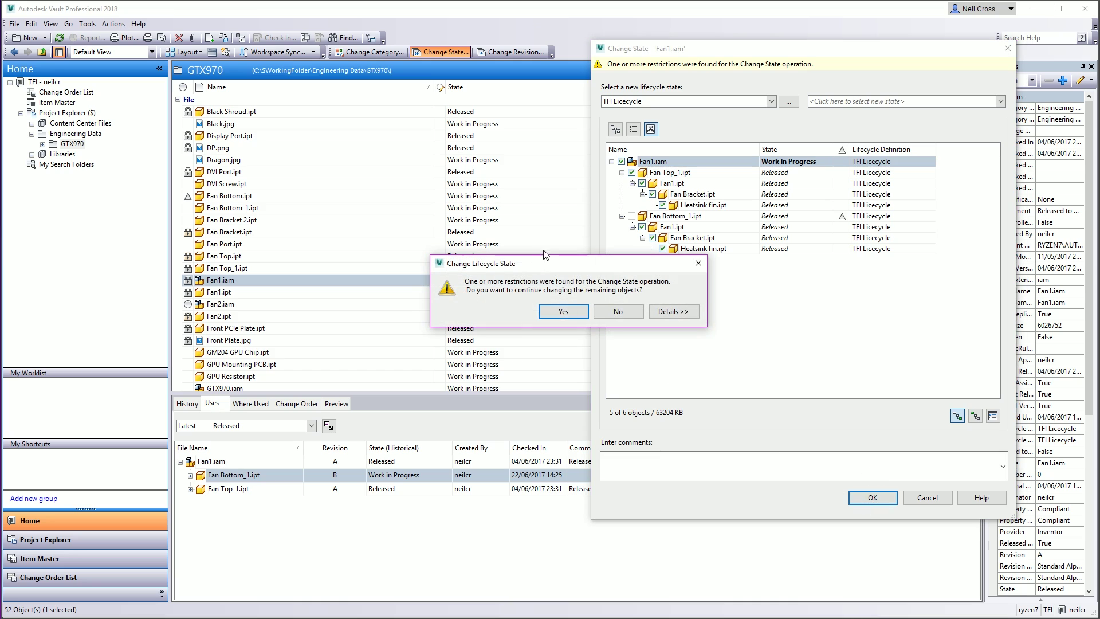
{"action": "left_click", "coordinate": [563, 312]}
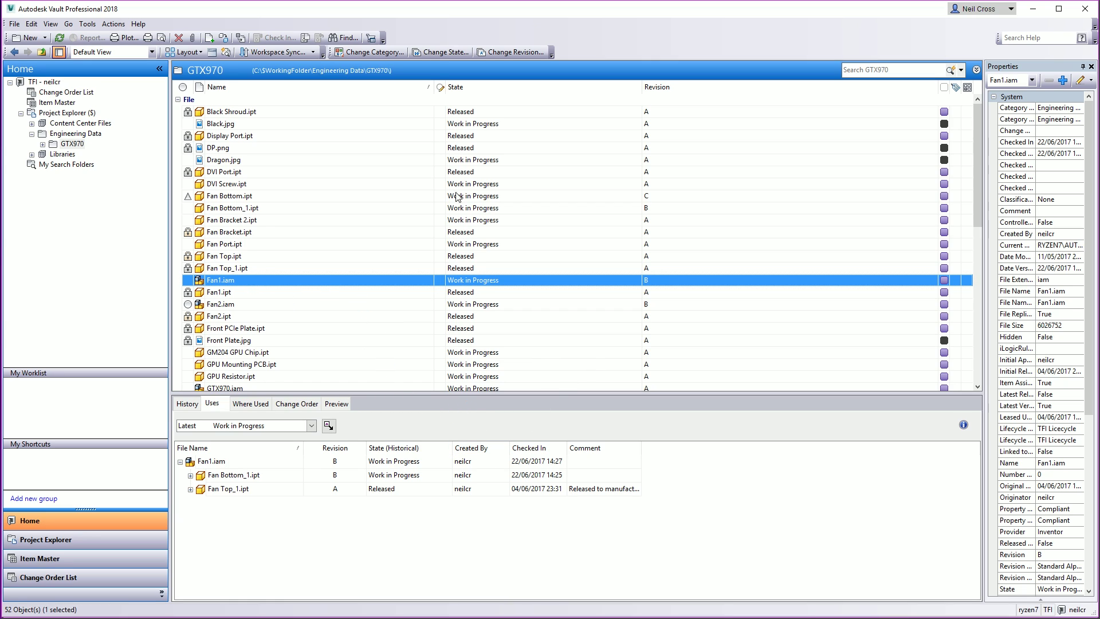
Start a state change on Fan1.iam, examine the restriction on its component Fan Bottom_1.ipt, and cancel.
{"action": "left_click", "coordinate": [440, 53]}
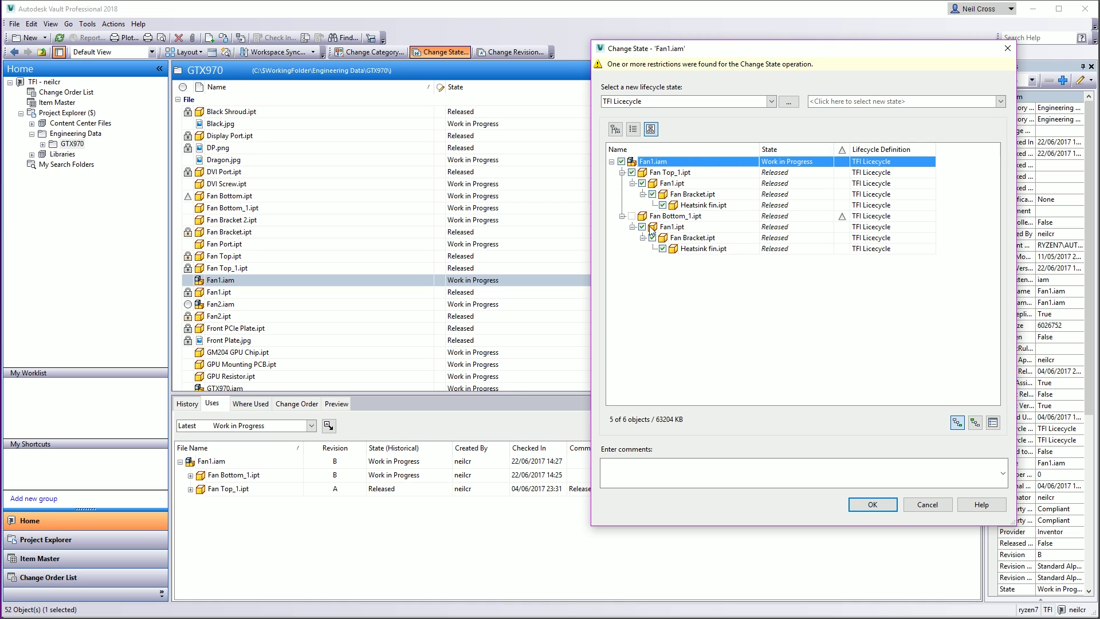
{"action": "left_click", "coordinate": [667, 218]}
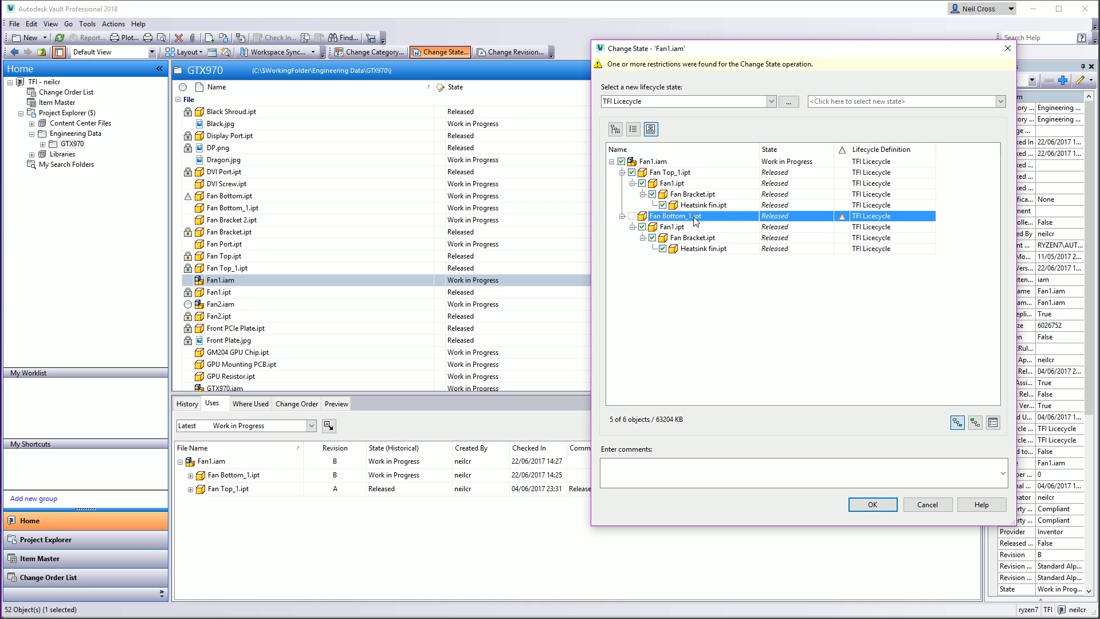
{"action": "left_click", "coordinate": [924, 505]}
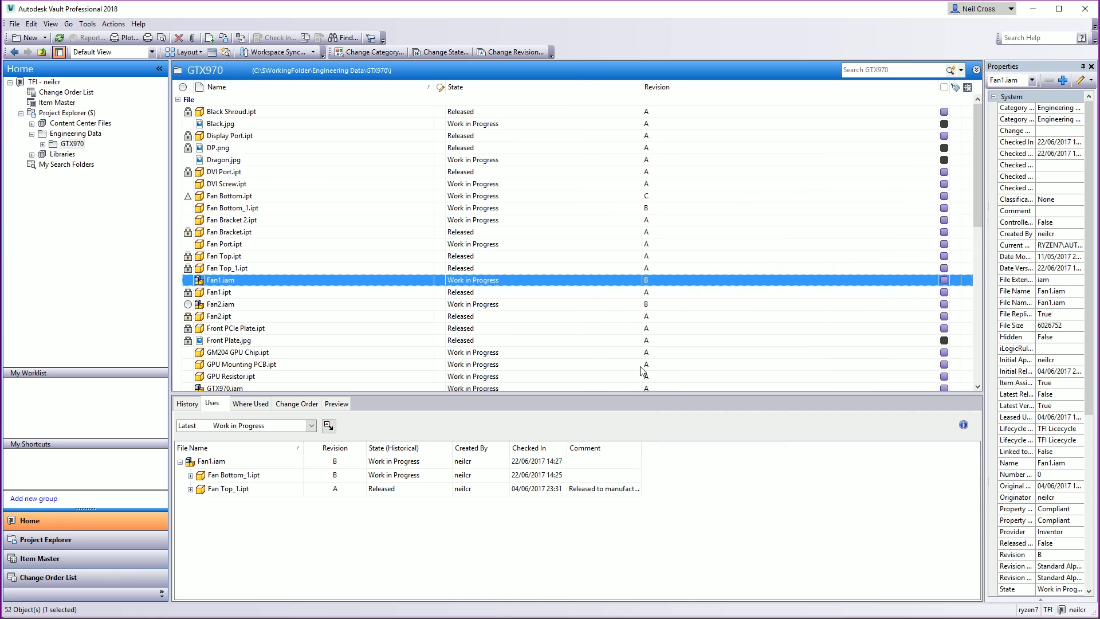
Open Fan1.iam in Inventor and check it out from the vault.
{"action": "right_click", "coordinate": [218, 282]}
{"action": "left_click", "coordinate": [236, 290]}
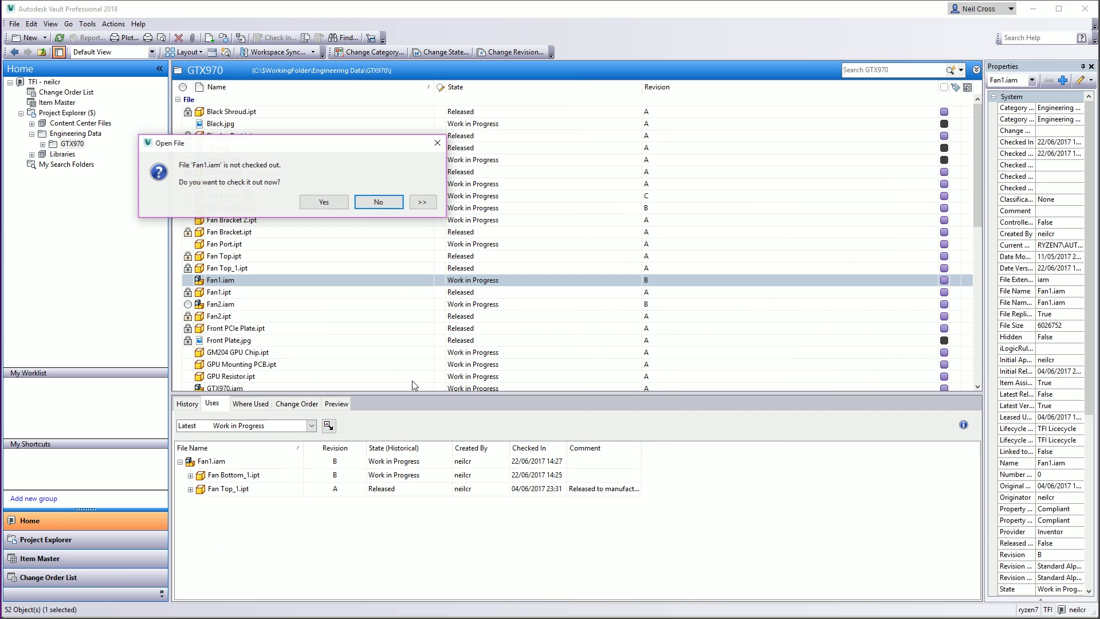
{"action": "left_click", "coordinate": [334, 205]}
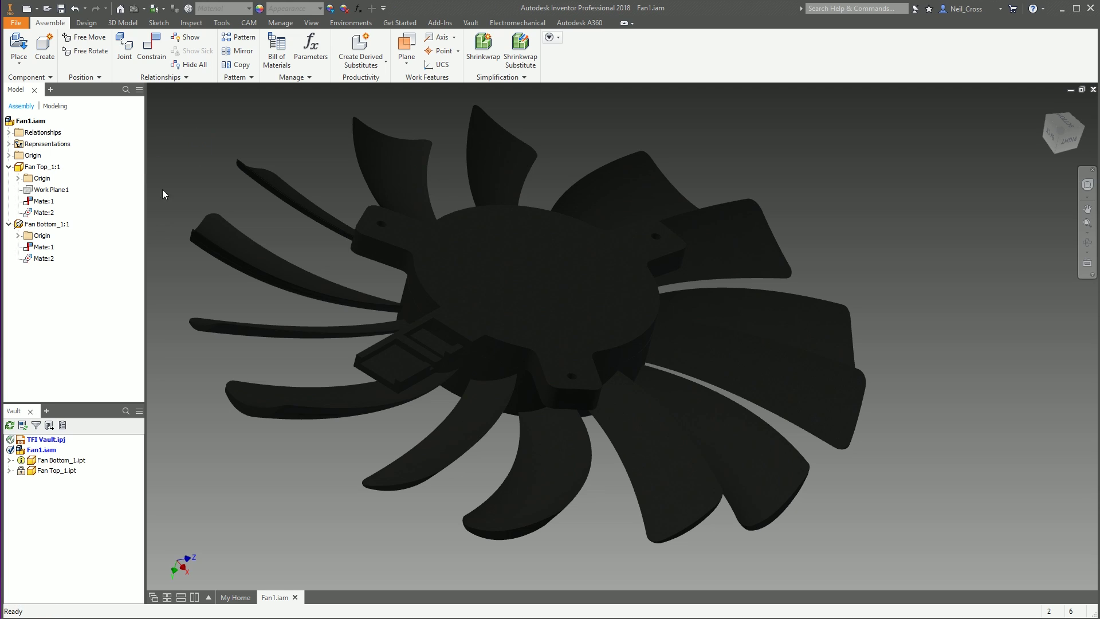
Examine the vault status of Fan Bottom_1.ipt in Inventor and check in the parent assembly Fan1.iam.
{"action": "mouse_move", "coordinate": [48, 465]}
{"action": "left_click", "coordinate": [60, 460]}
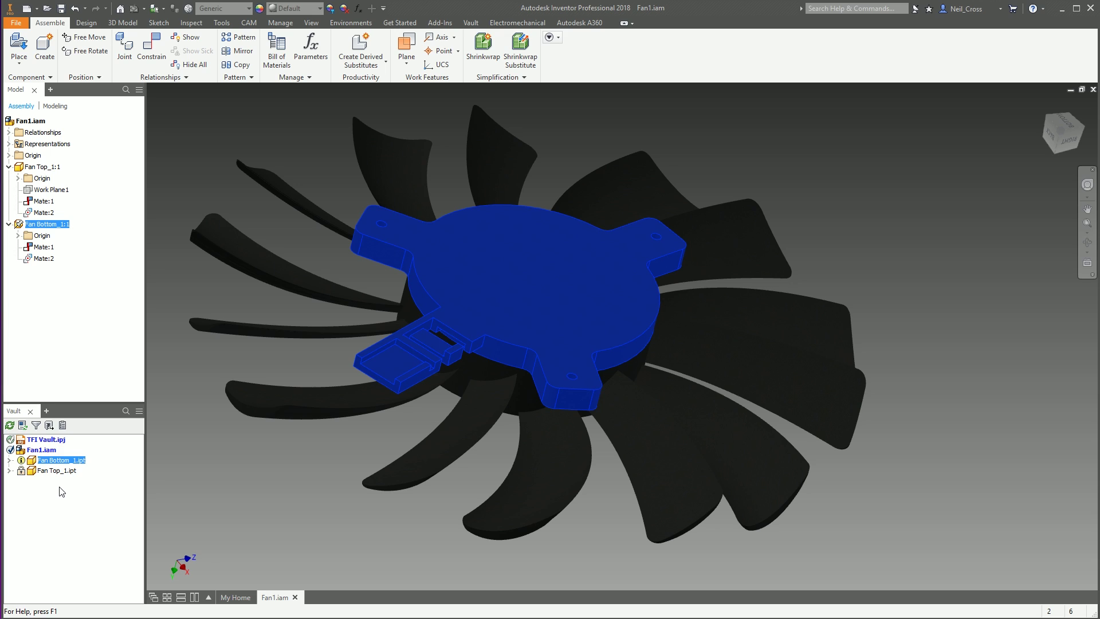
{"action": "mouse_move", "coordinate": [71, 461]}
{"action": "right_click", "coordinate": [49, 450]}
{"action": "left_click", "coordinate": [104, 497]}
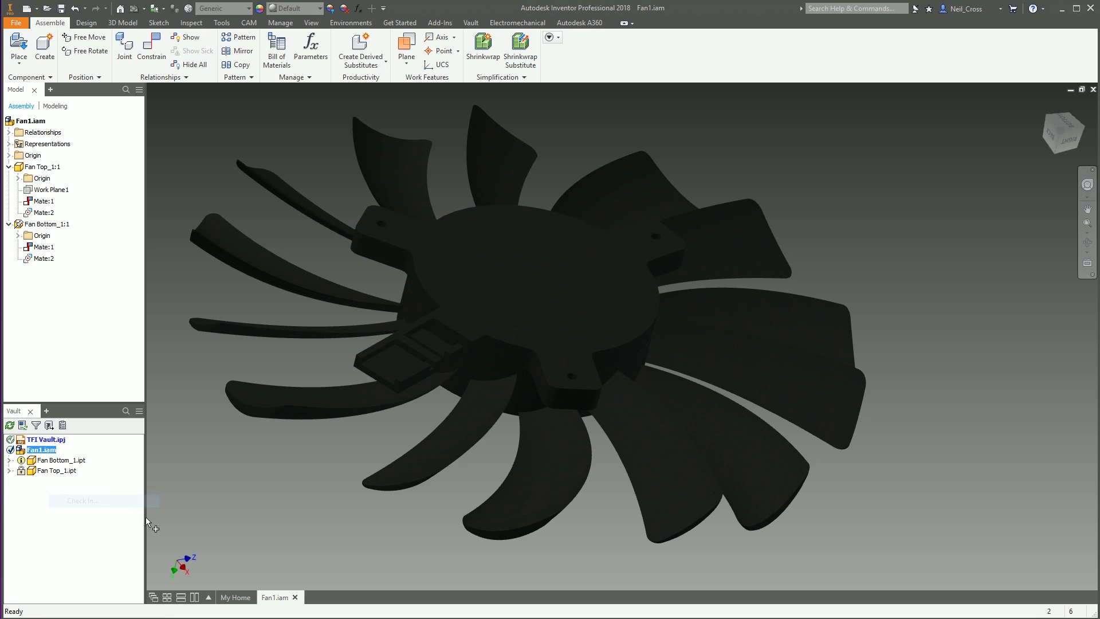
{"action": "left_click", "coordinate": [657, 573]}
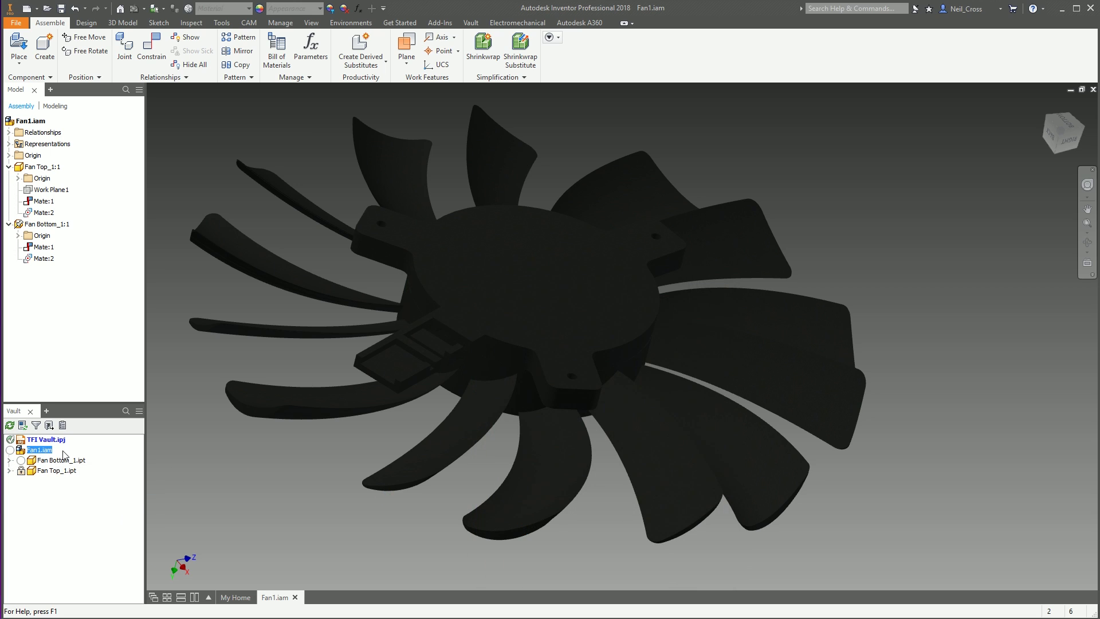
{"action": "mouse_move", "coordinate": [38, 464]}
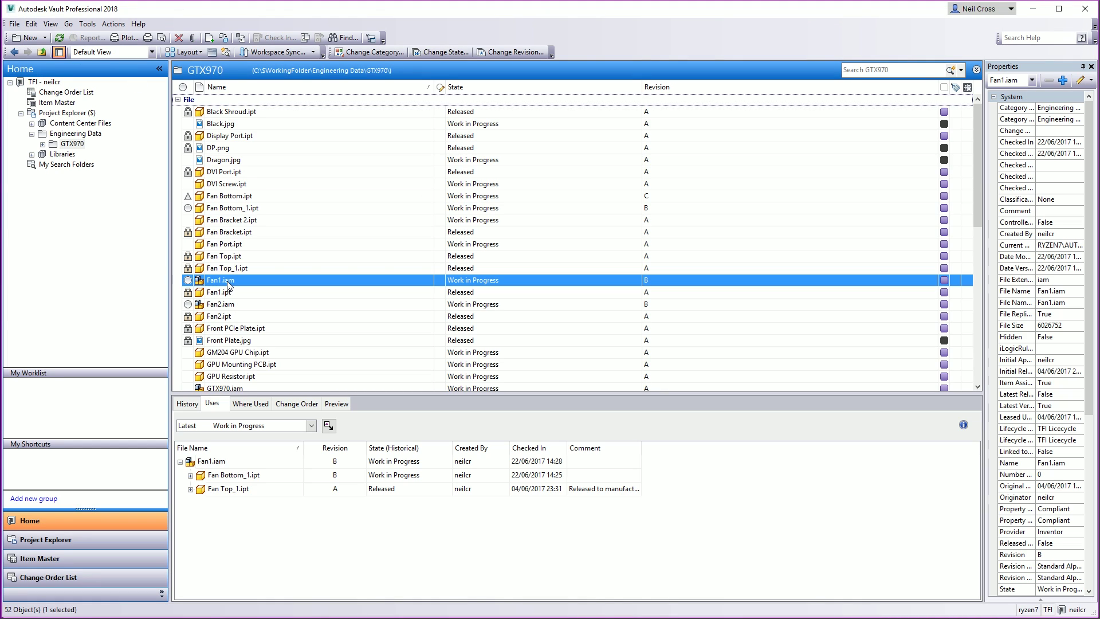
Return to Vault, preview a state change of Fan1.iam and Fan Bottom_1.ipt to Released, and cancel without applying it.
{"action": "left_click", "coordinate": [442, 53]}
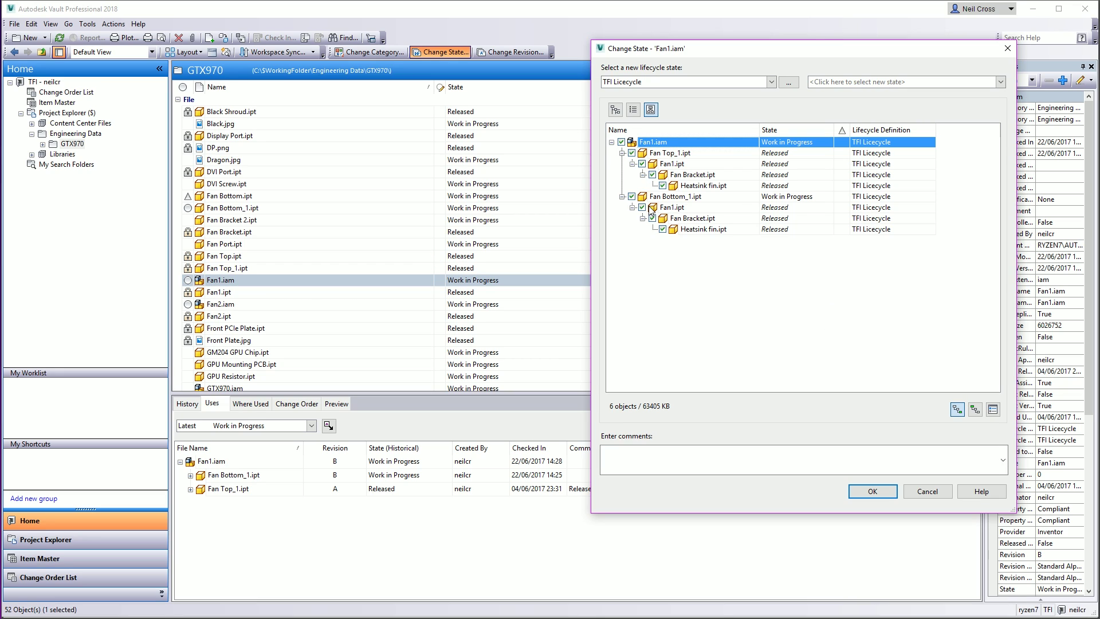
{"action": "left_click", "coordinate": [788, 200]}
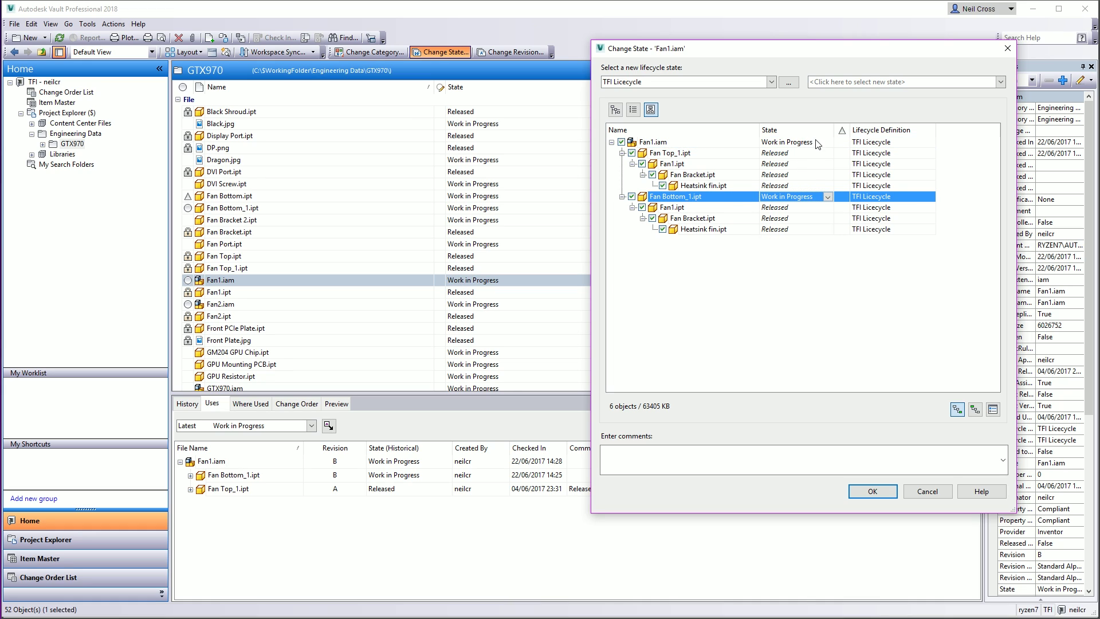
{"action": "left_click", "coordinate": [864, 81]}
{"action": "left_click", "coordinate": [859, 114]}
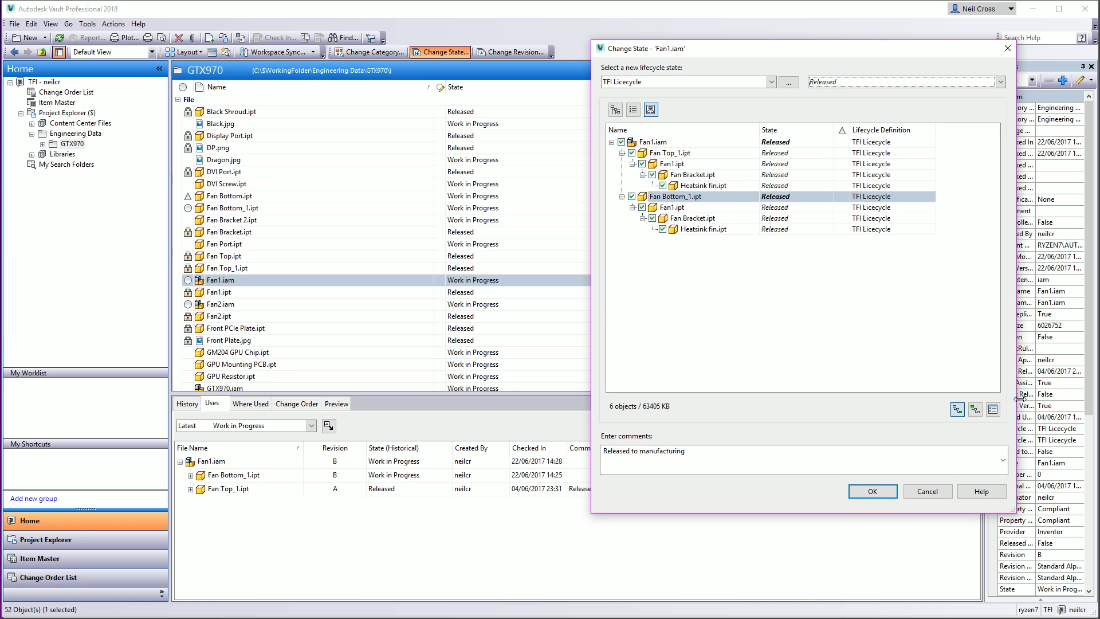
{"action": "left_click", "coordinate": [944, 499]}
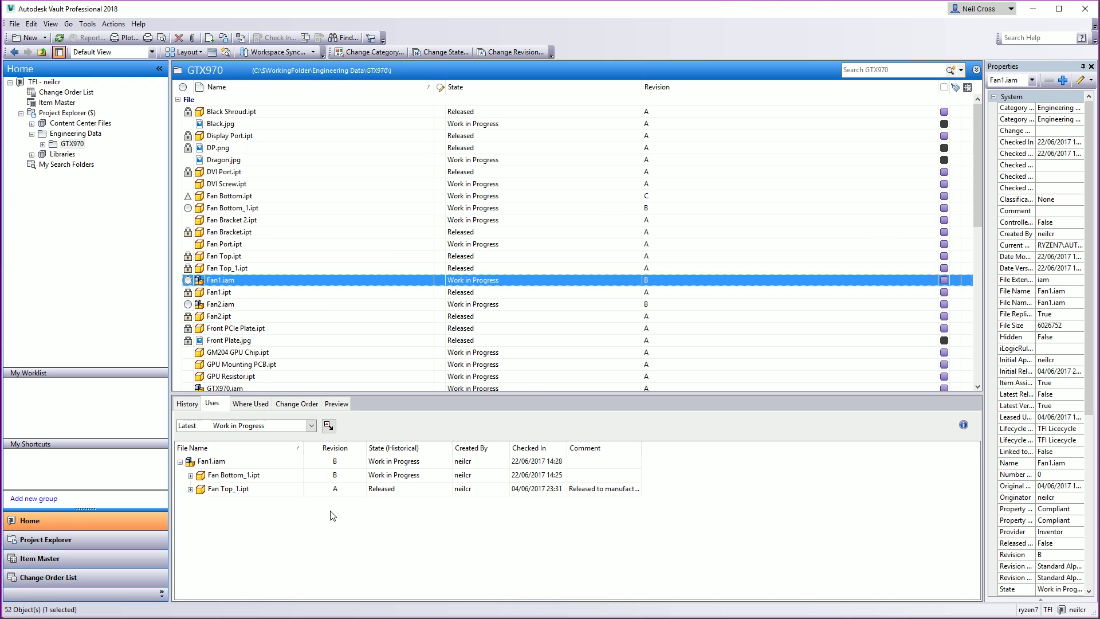
Change the revision of Fan Bottom_1.ipt, the component of Fan1.iam, to C.
{"action": "left_click", "coordinate": [307, 474]}
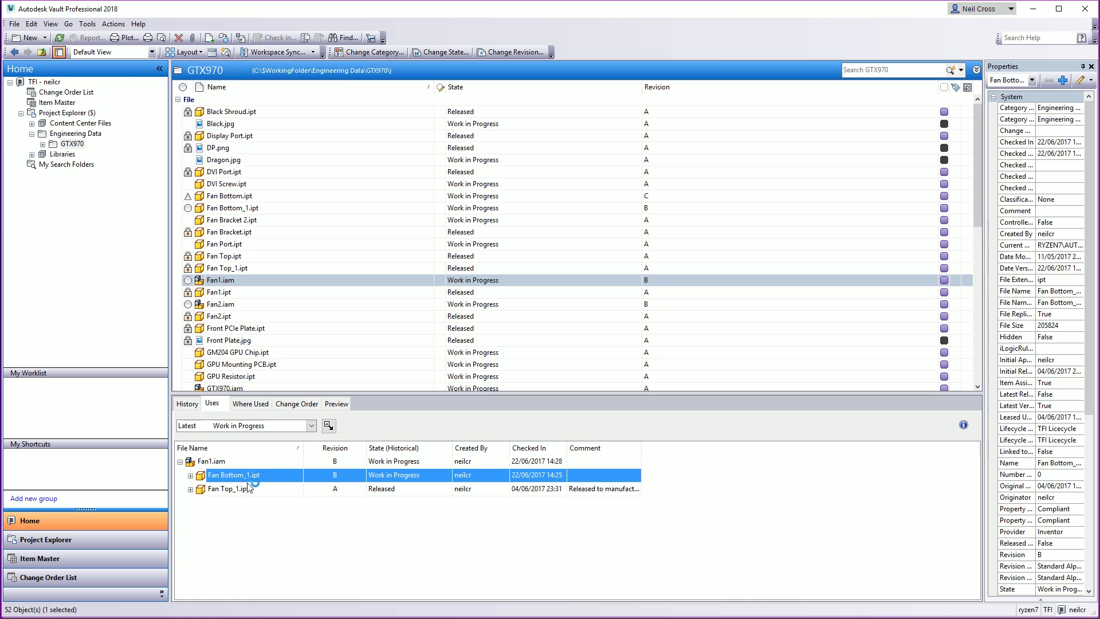
{"action": "left_click", "coordinate": [533, 52]}
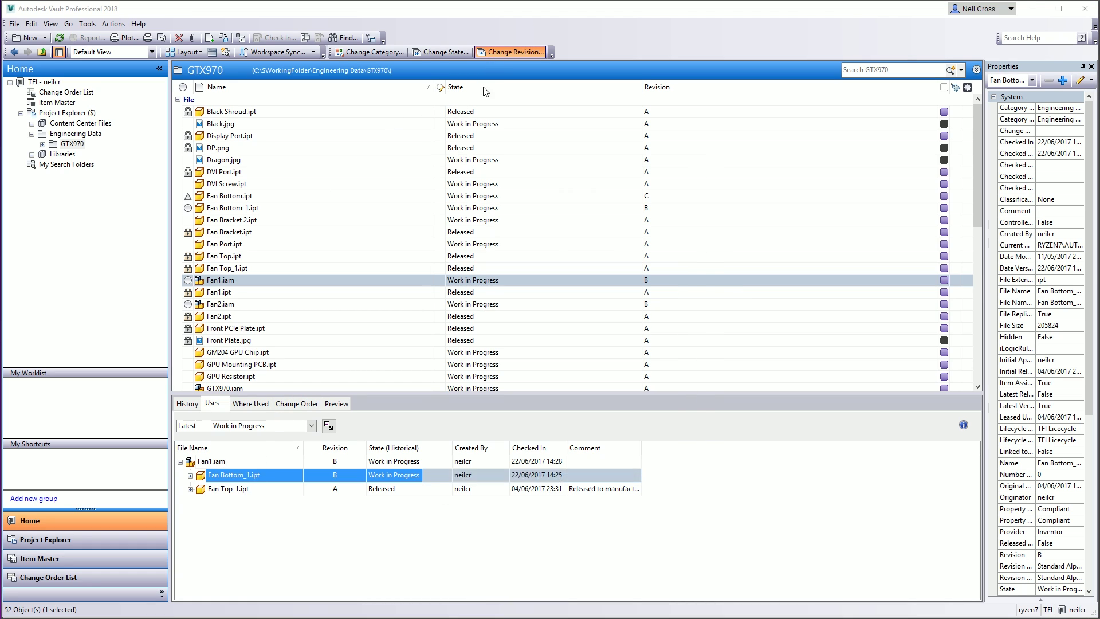
{"action": "left_click", "coordinate": [550, 261]}
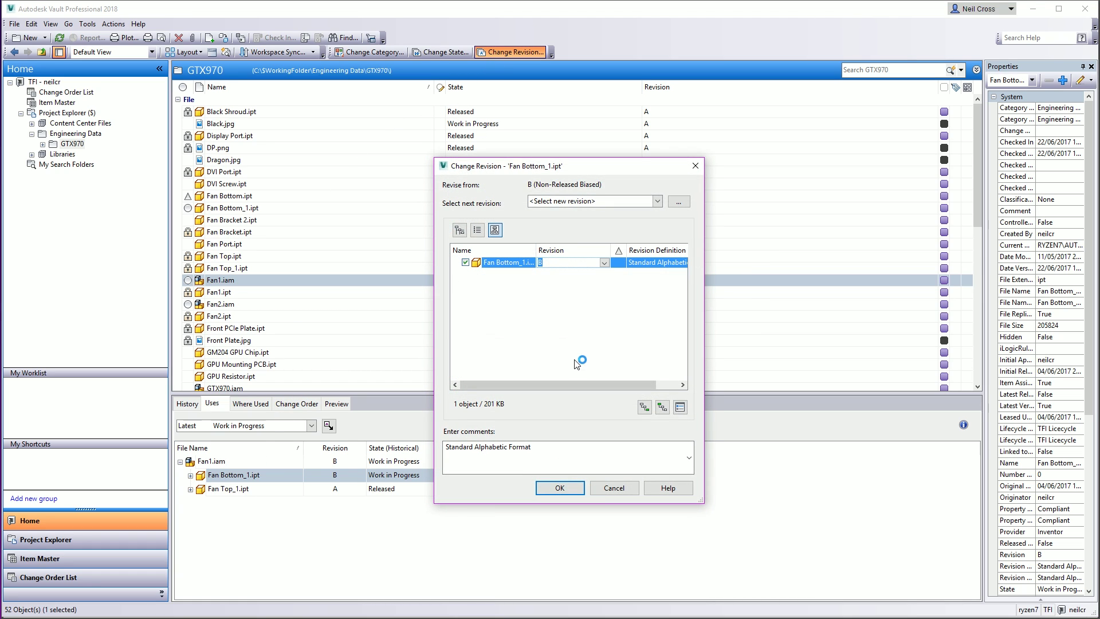
{"action": "key", "text": "Return"}
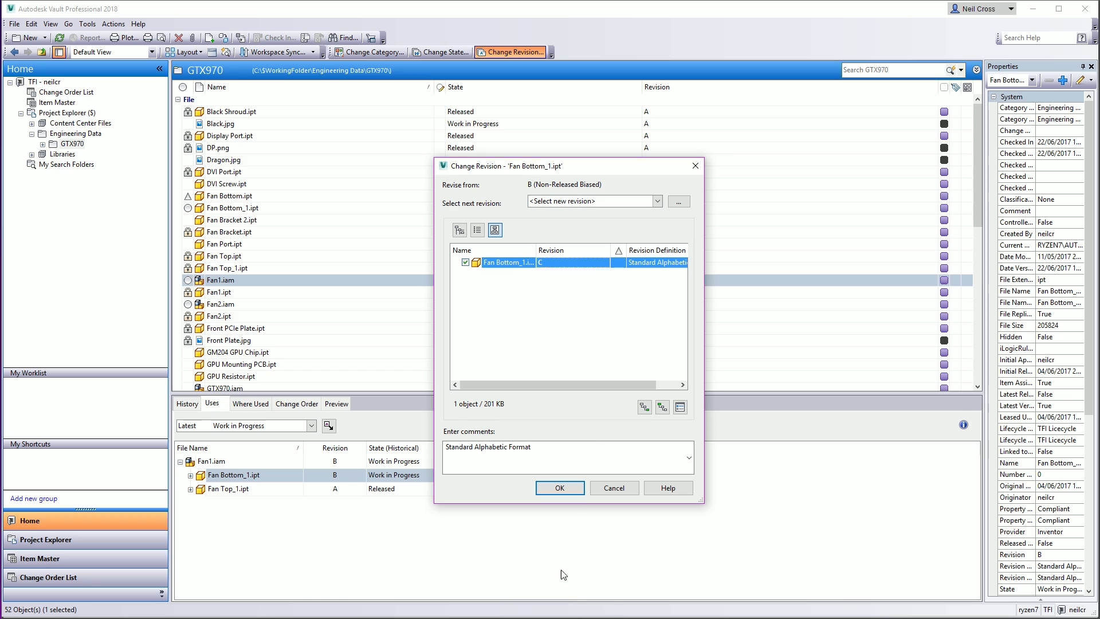
{"action": "left_click", "coordinate": [557, 489]}
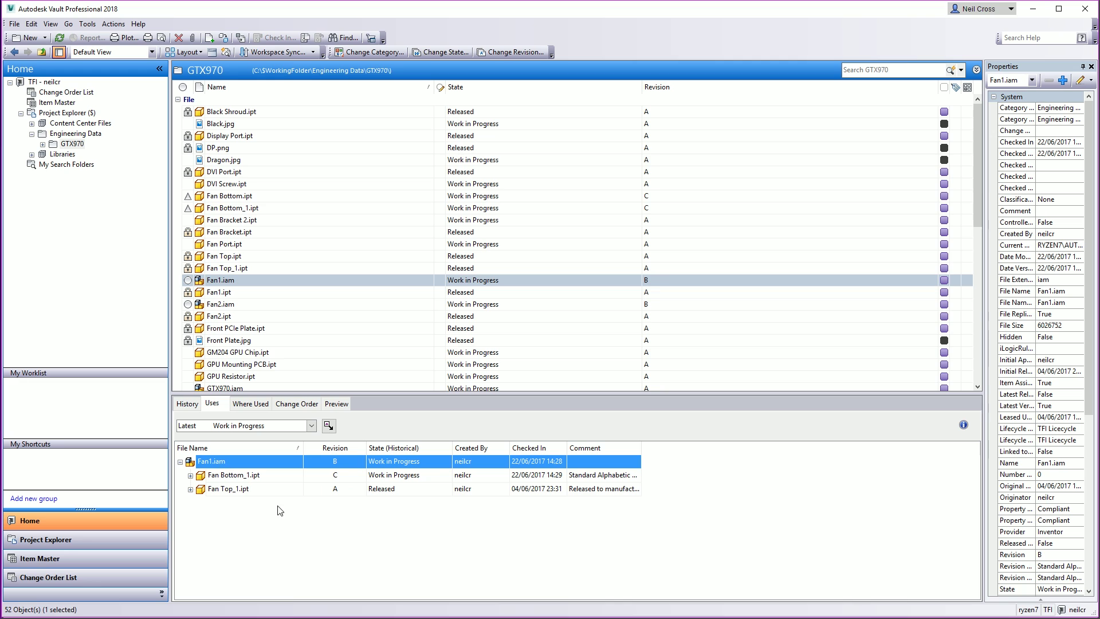
Compare the revision of Fan Bottom_1.ipt loaded in Inventor with the one listed under Fan1.iam in Vault.
{"action": "key", "text": "alt+Tab"}
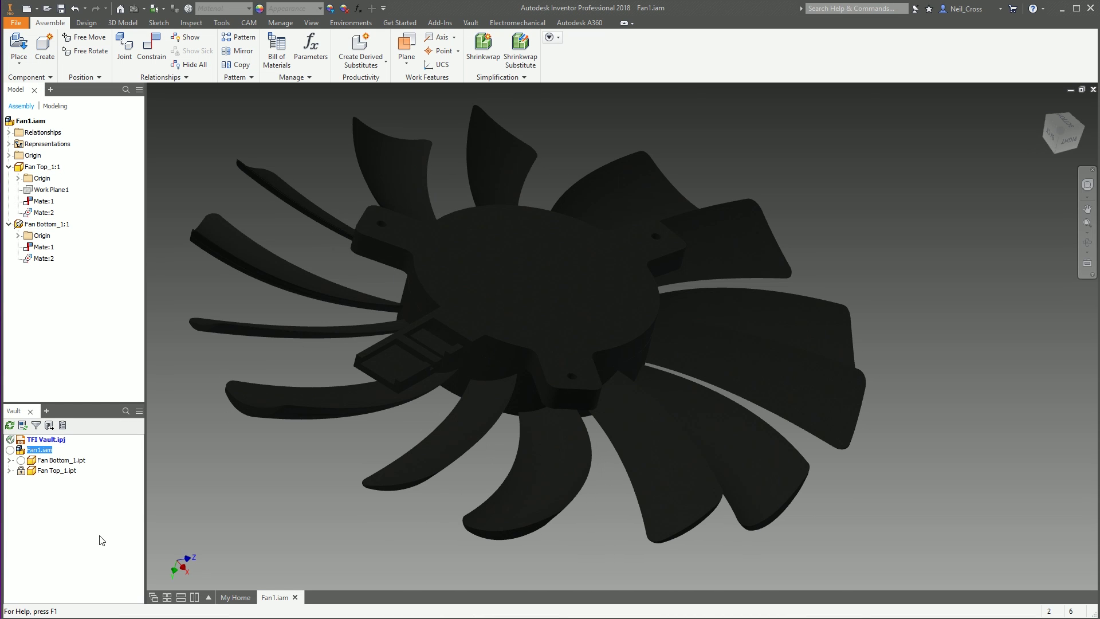
{"action": "mouse_move", "coordinate": [54, 463]}
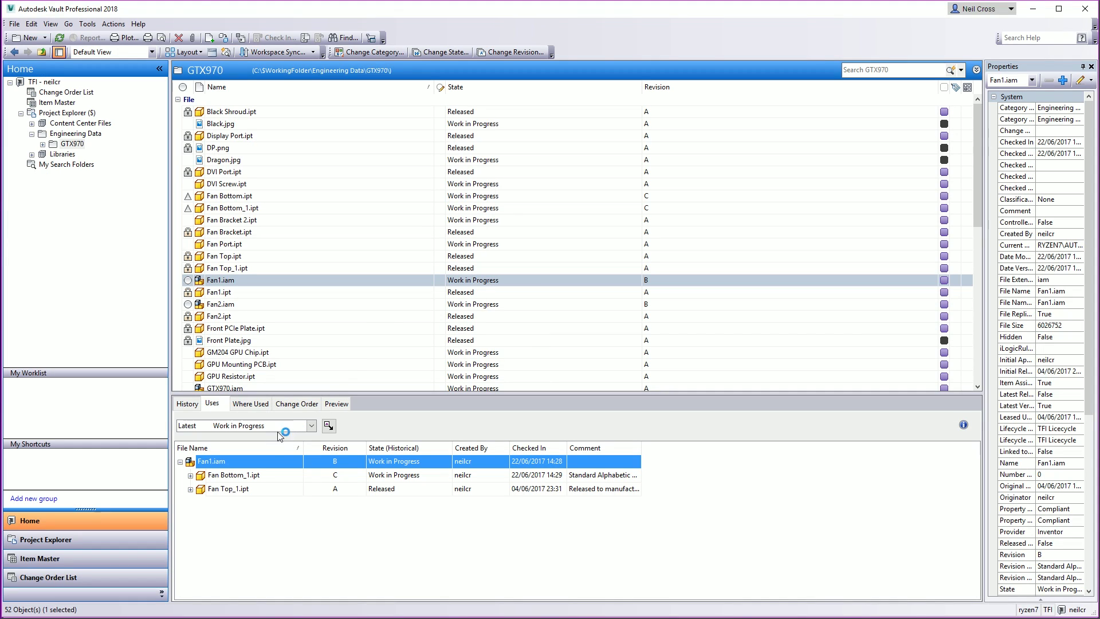
{"action": "left_click", "coordinate": [248, 478]}
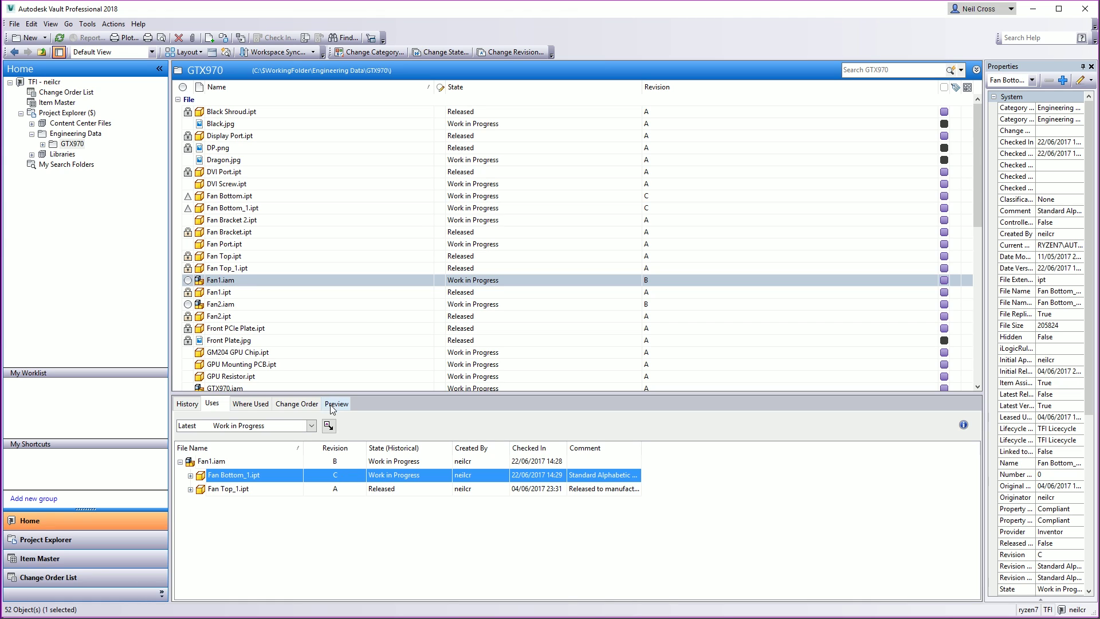
Start a state change on Fan1.iam, read the restriction on the newly revised Fan Bottom_1.ipt, and cancel.
{"action": "left_click", "coordinate": [225, 279]}
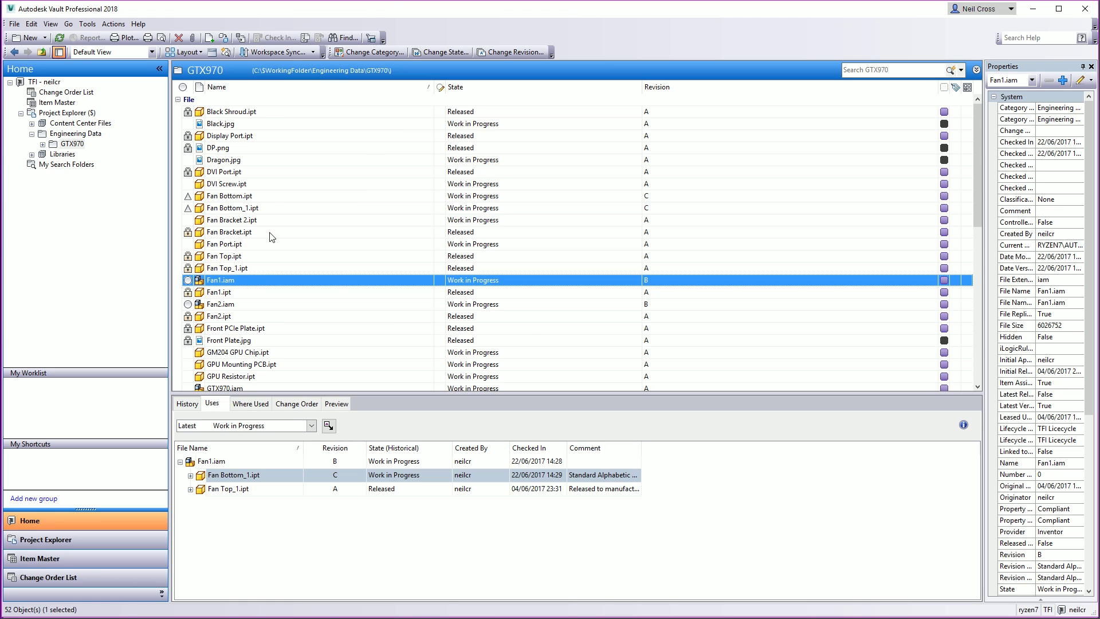
{"action": "left_click", "coordinate": [441, 52]}
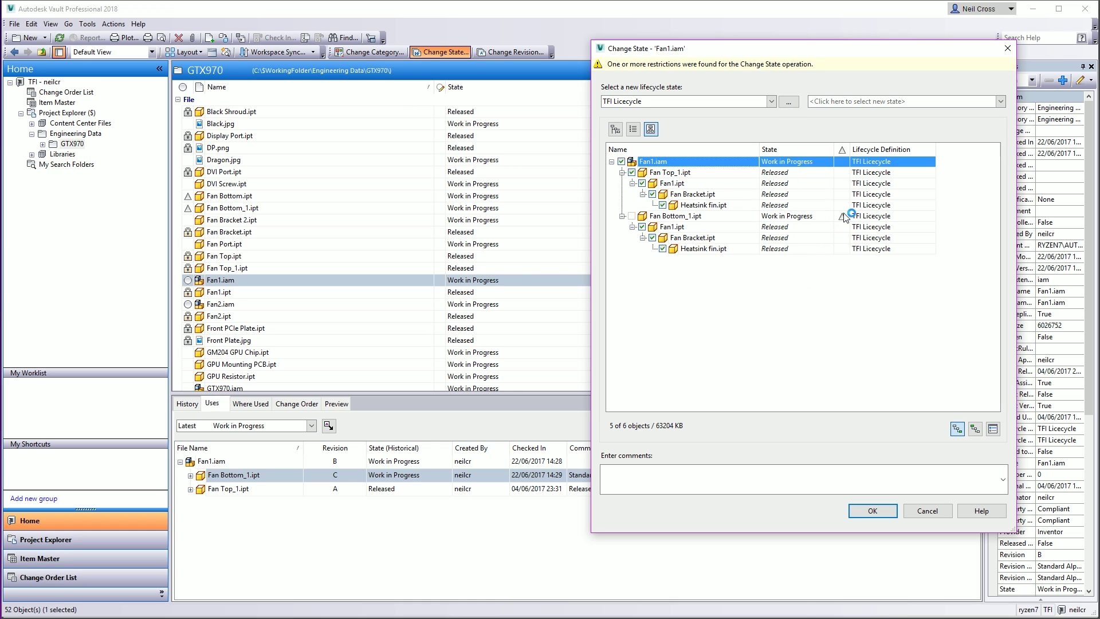
{"action": "mouse_move", "coordinate": [842, 217]}
{"action": "left_click", "coordinate": [647, 217]}
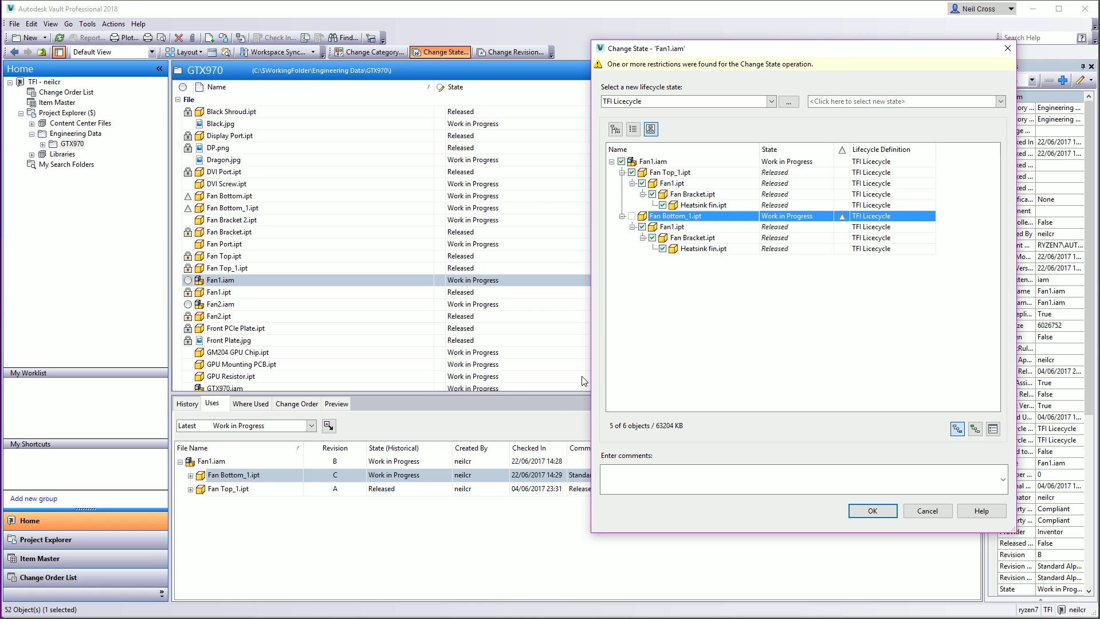
{"action": "mouse_move", "coordinate": [840, 218]}
{"action": "left_click", "coordinate": [931, 512]}
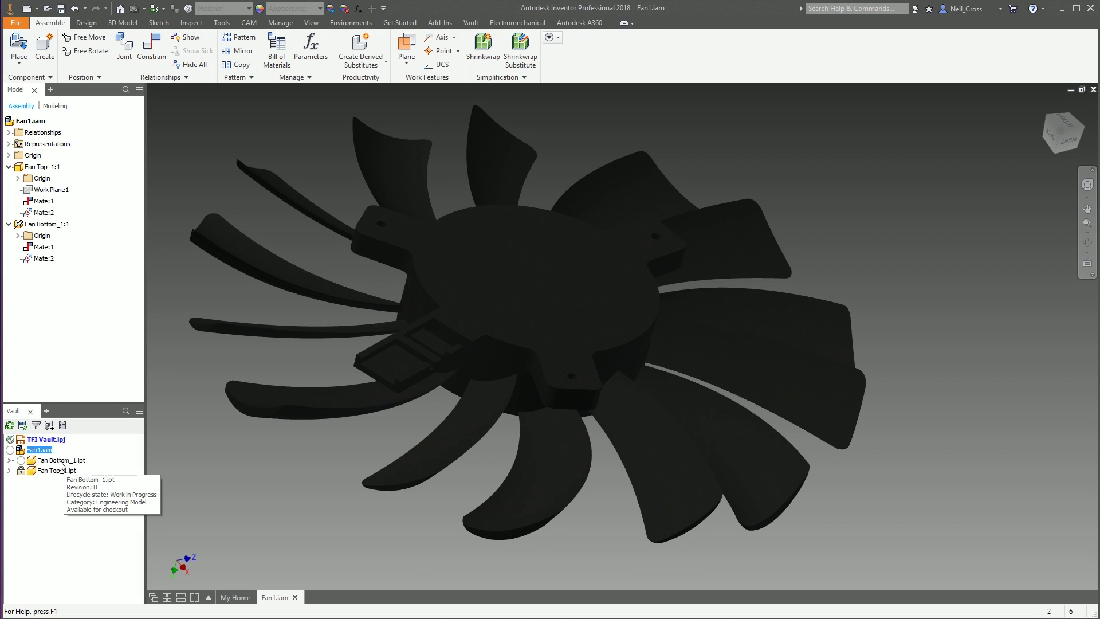
Switch to Inventor and check out Fan1.iam, accepting the update of all out-of-date properties.
{"action": "right_click", "coordinate": [37, 451]}
{"action": "left_click", "coordinate": [73, 513]}
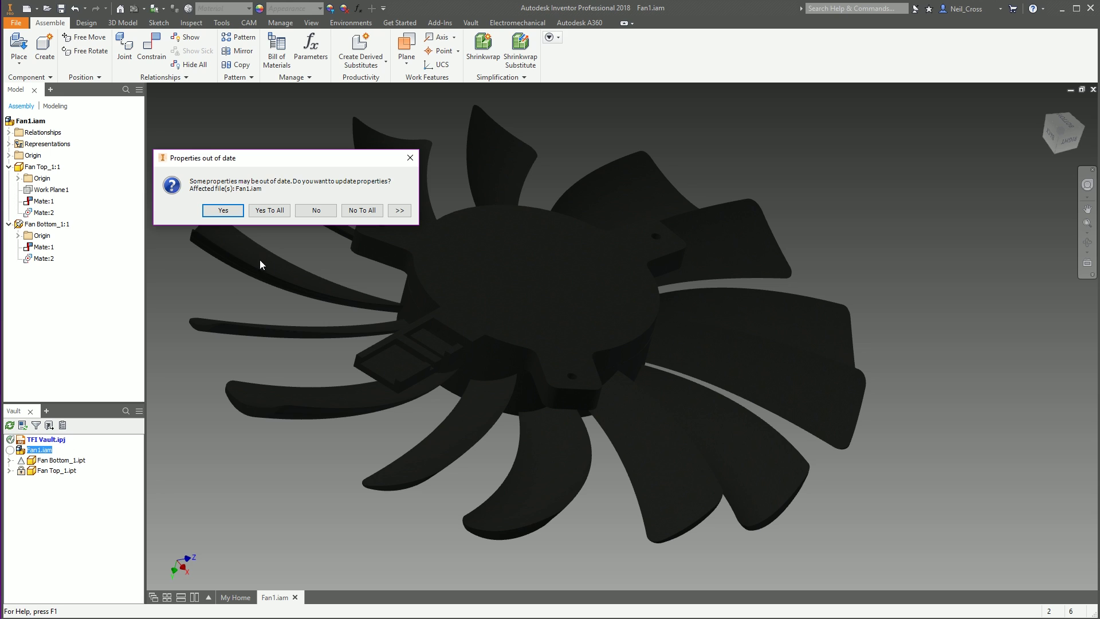
{"action": "left_click", "coordinate": [253, 213]}
Get revision C of Fan Bottom_1.ipt from the vault without checking the part out.
{"action": "right_click", "coordinate": [53, 460]}
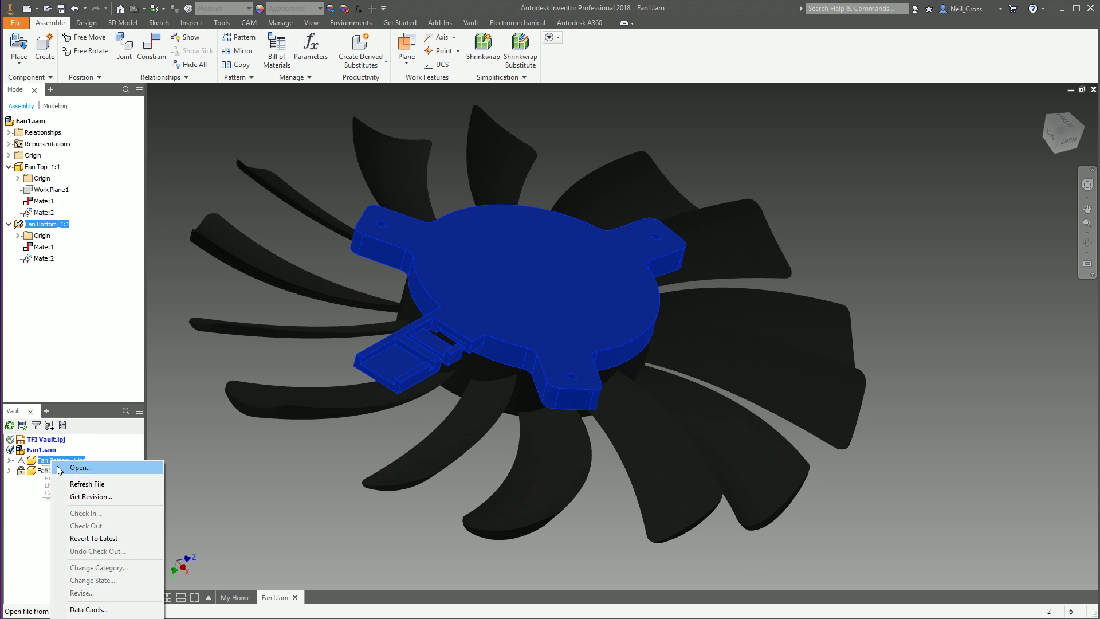
{"action": "left_click", "coordinate": [97, 497]}
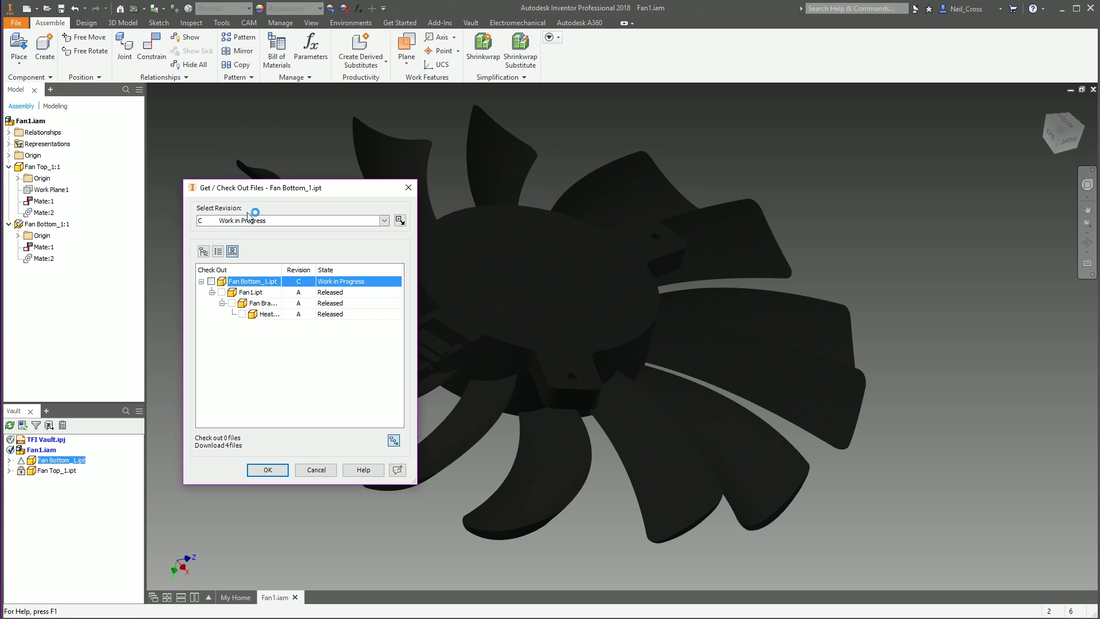
{"action": "left_click", "coordinate": [268, 470]}
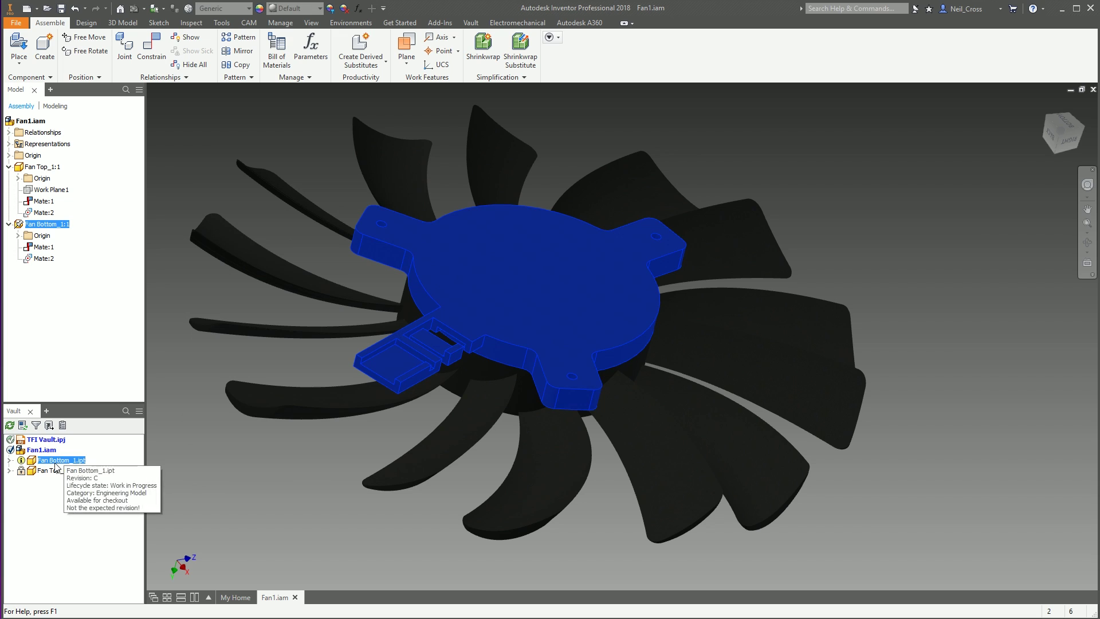
Check in Fan1.iam with the newly fetched revision of Fan Bottom_1.ipt.
{"action": "right_click", "coordinate": [38, 450]}
{"action": "left_click", "coordinate": [71, 505]}
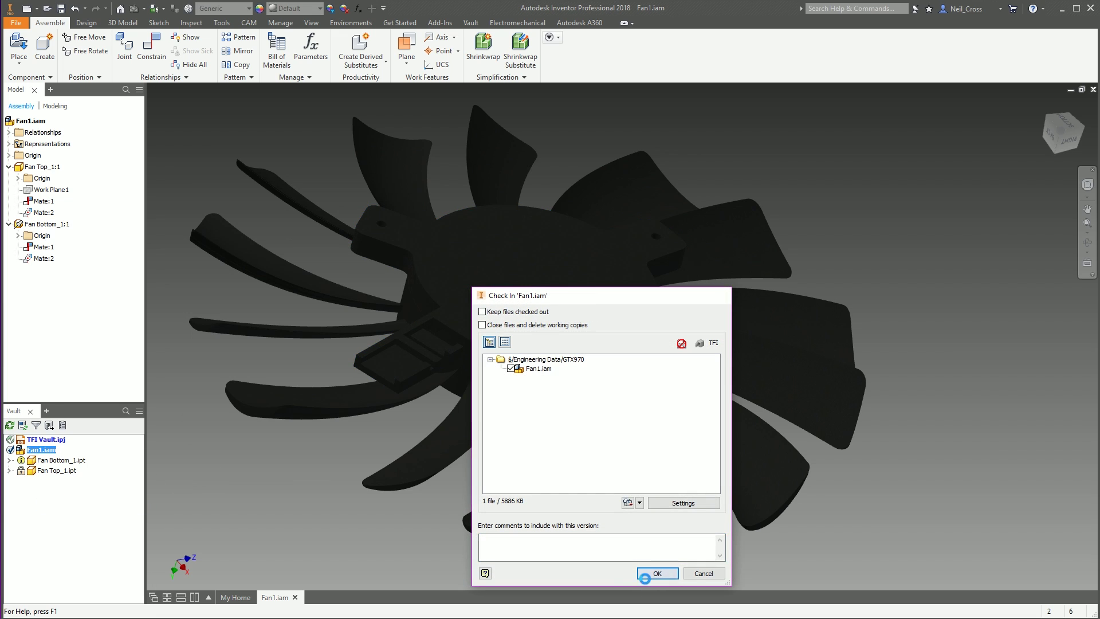
{"action": "left_click", "coordinate": [644, 571]}
Switch to Vault, open the state change for Fan1.iam, examine the states of the assembly and Fan Bottom_1.ipt, and close without changing them.
{"action": "key", "text": "alt+Tab"}
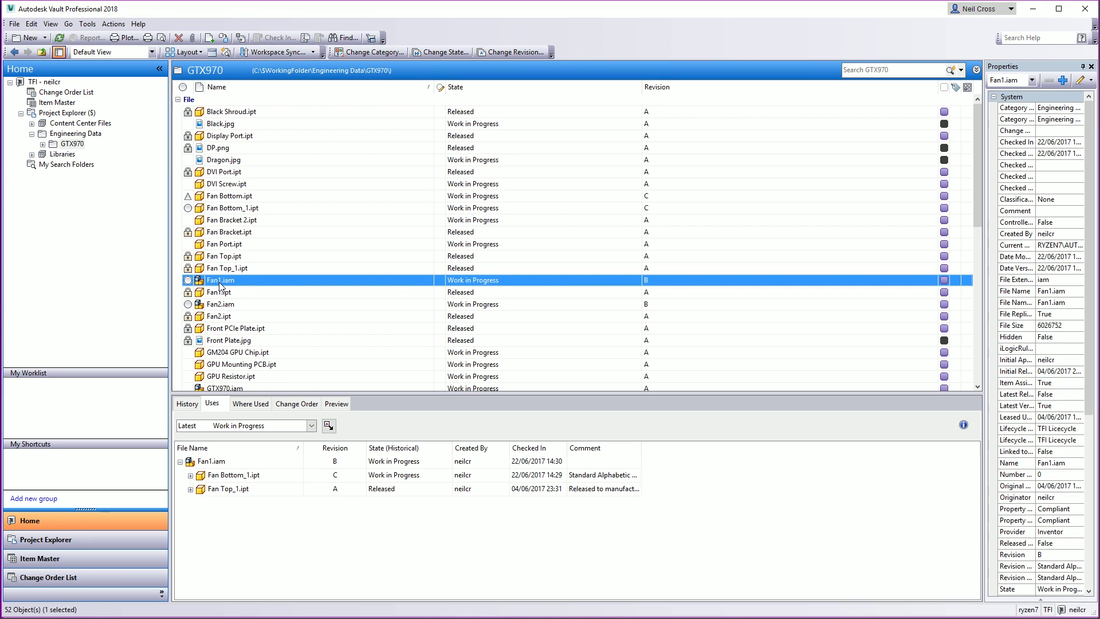
{"action": "left_click", "coordinate": [445, 53]}
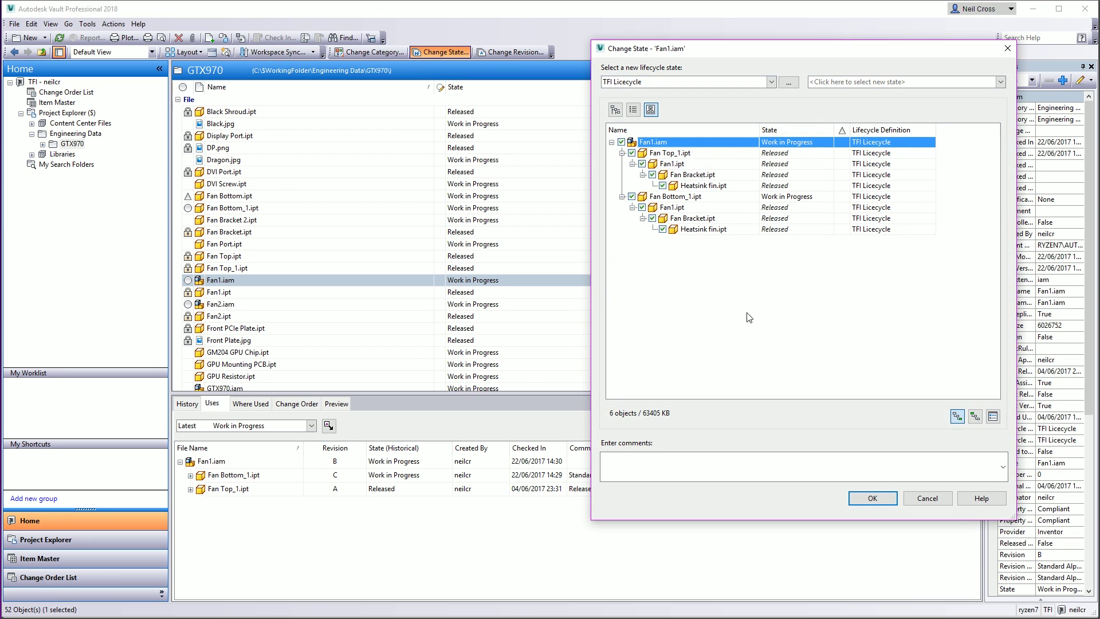
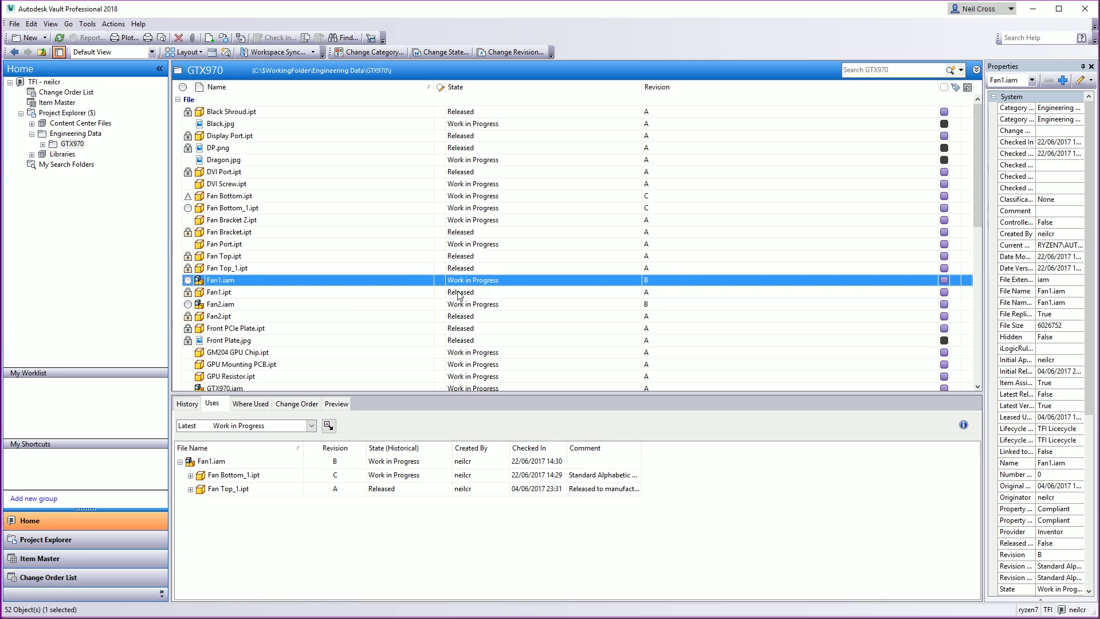
{"action": "left_click", "coordinate": [444, 52]}
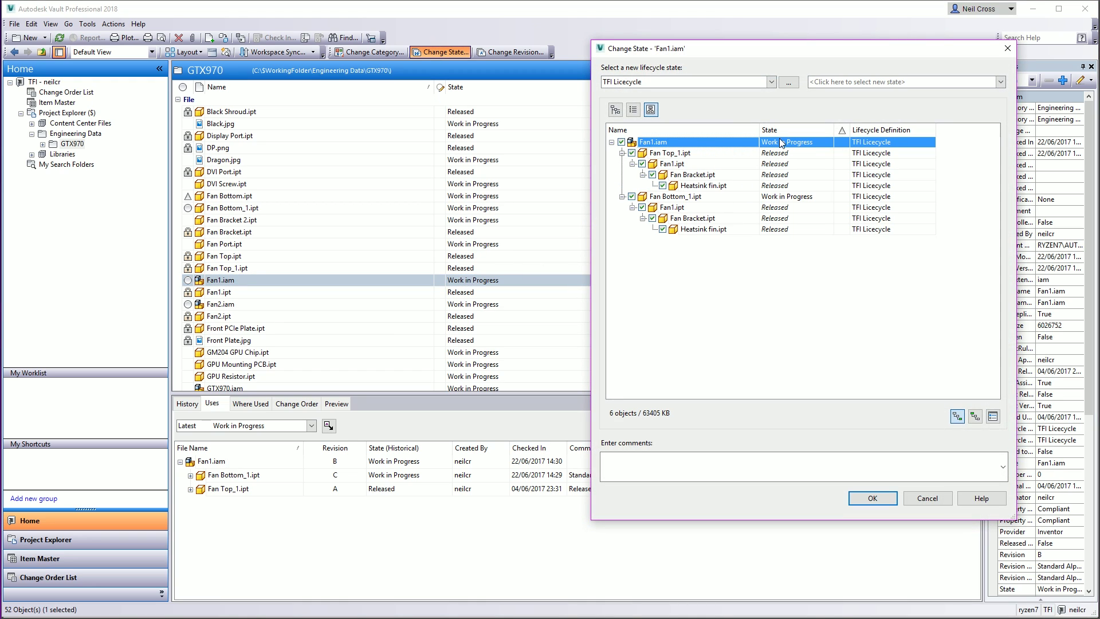
{"action": "left_click", "coordinate": [782, 197]}
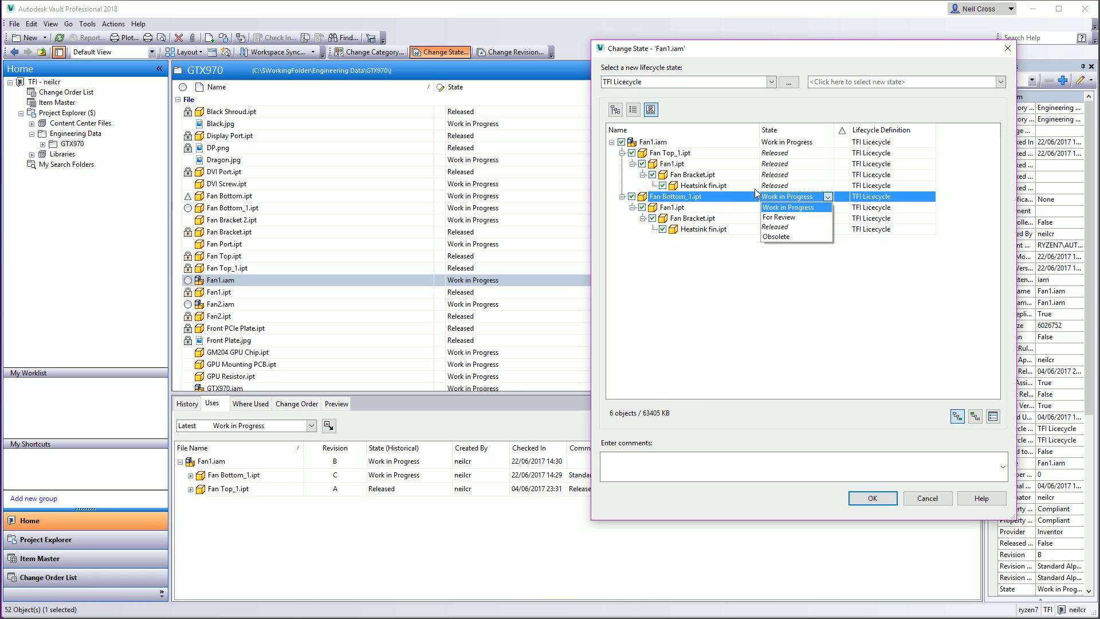
{"action": "left_click", "coordinate": [739, 197]}
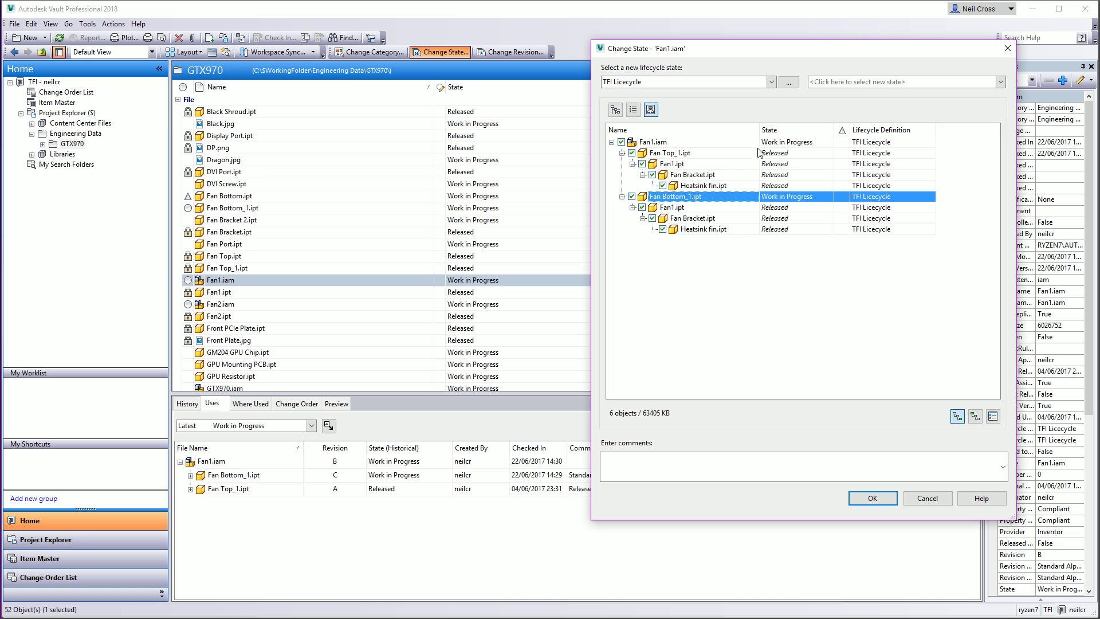
{"action": "left_click", "coordinate": [685, 143]}
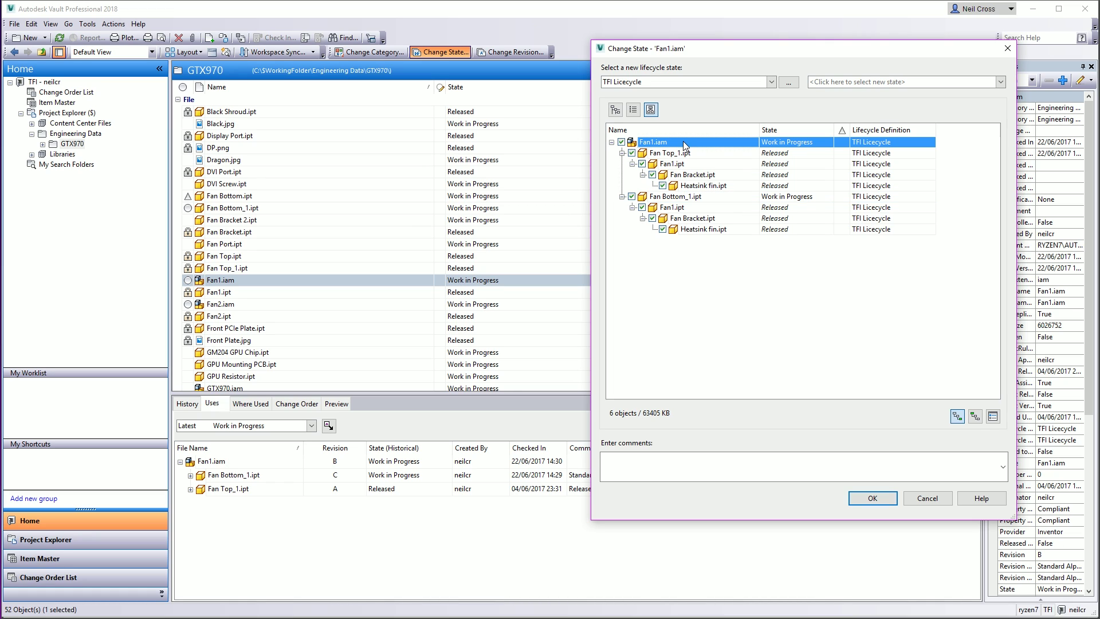
{"action": "left_click", "coordinate": [688, 197]}
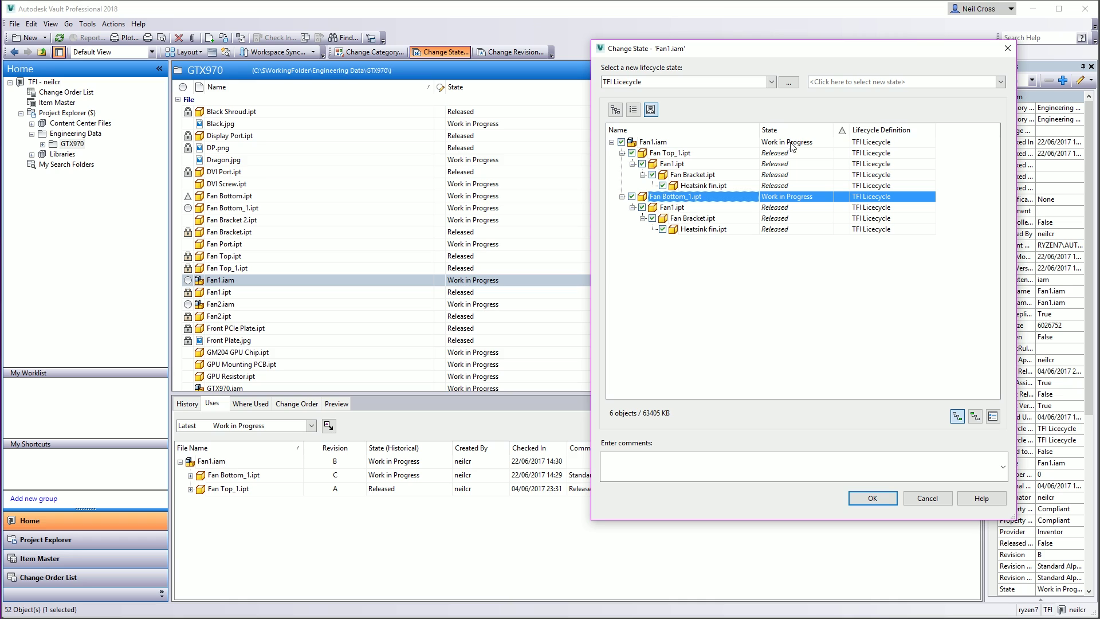
{"action": "left_click", "coordinate": [1008, 50]}
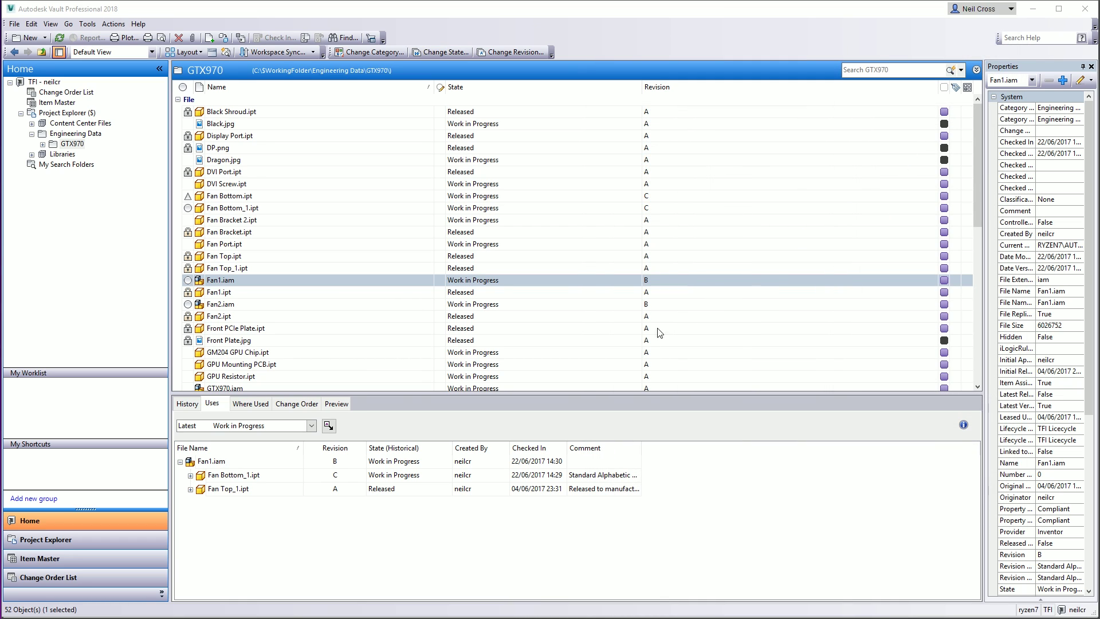
Examine the revisions and states of Fan1.iam and Fan Bottom_1.ipt among the files the assembly uses.
{"action": "left_click", "coordinate": [275, 478]}
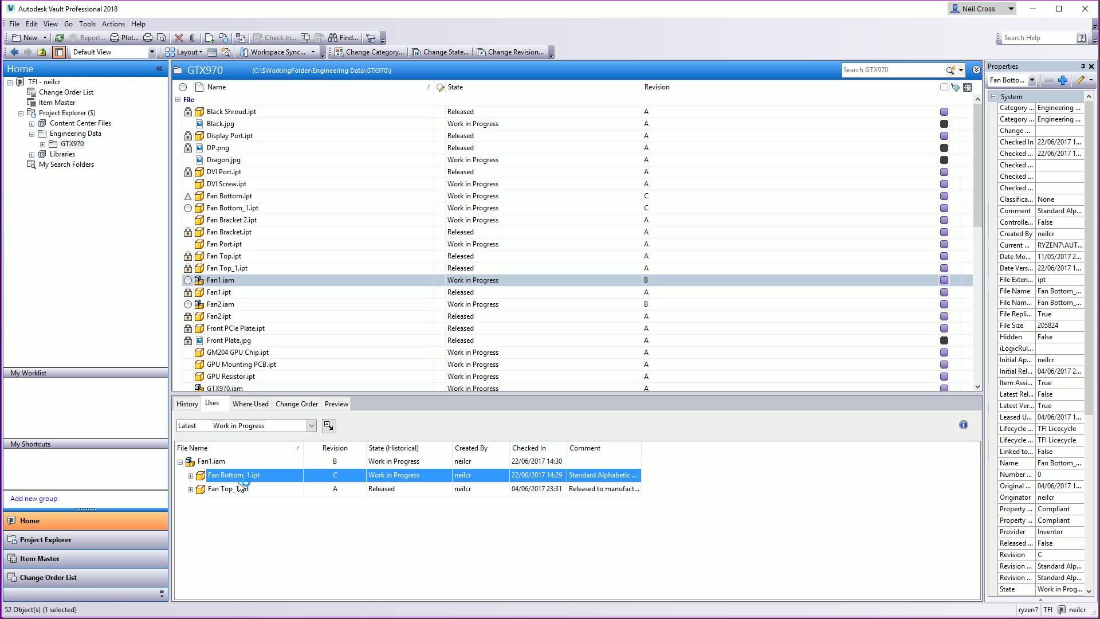
{"action": "left_click", "coordinate": [221, 463]}
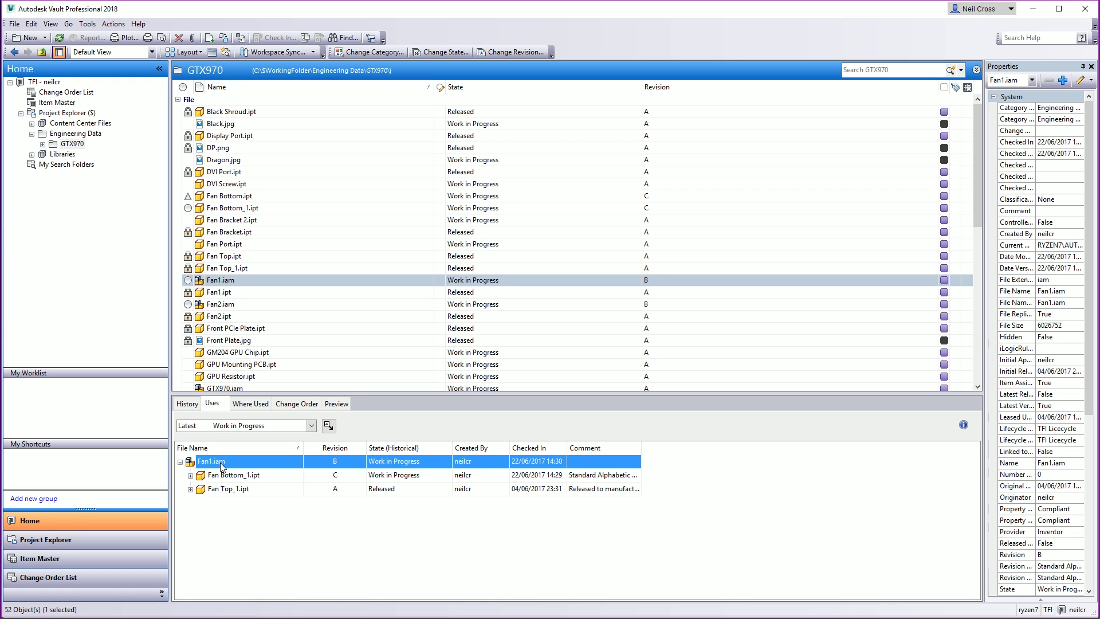
{"action": "left_click", "coordinate": [225, 475]}
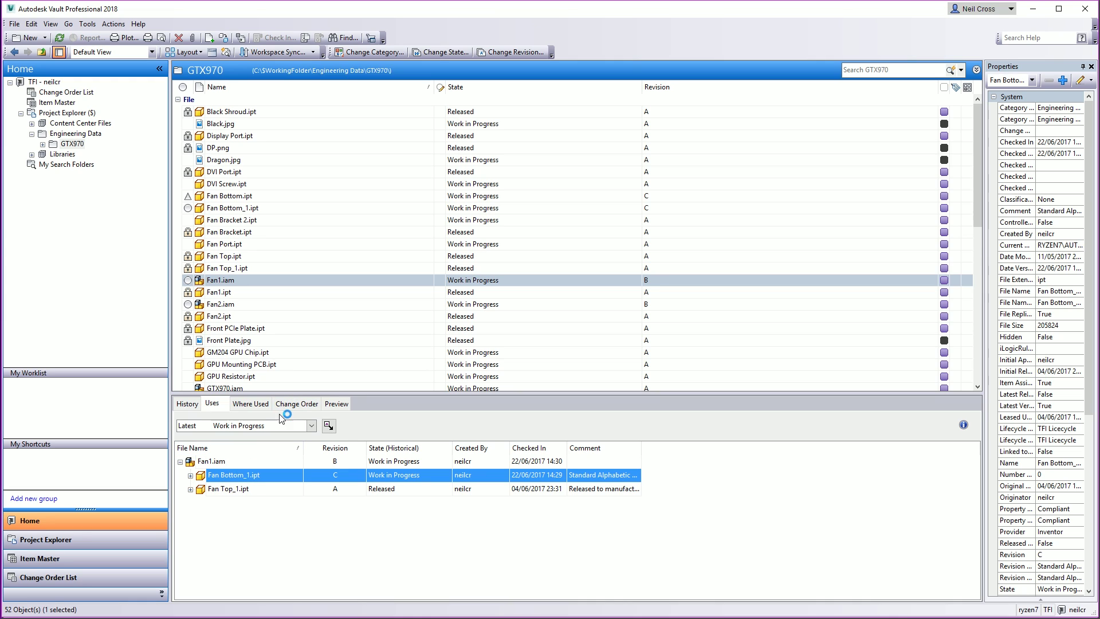
Switch to Inventor and check out Fan1.iam again.
{"action": "right_click", "coordinate": [213, 281]}
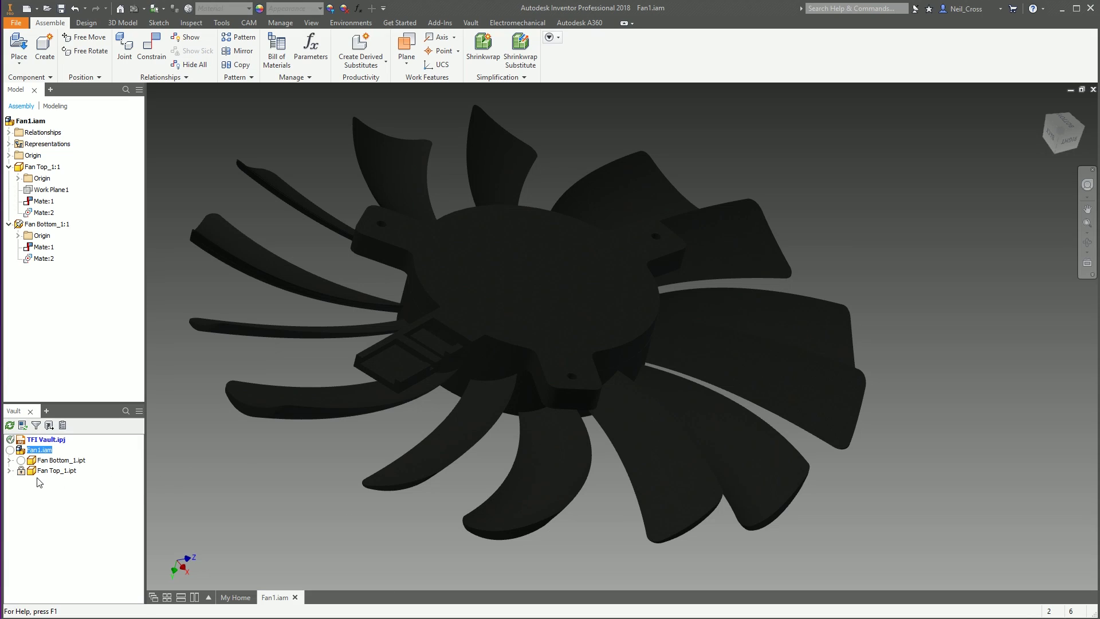
{"action": "right_click", "coordinate": [30, 450]}
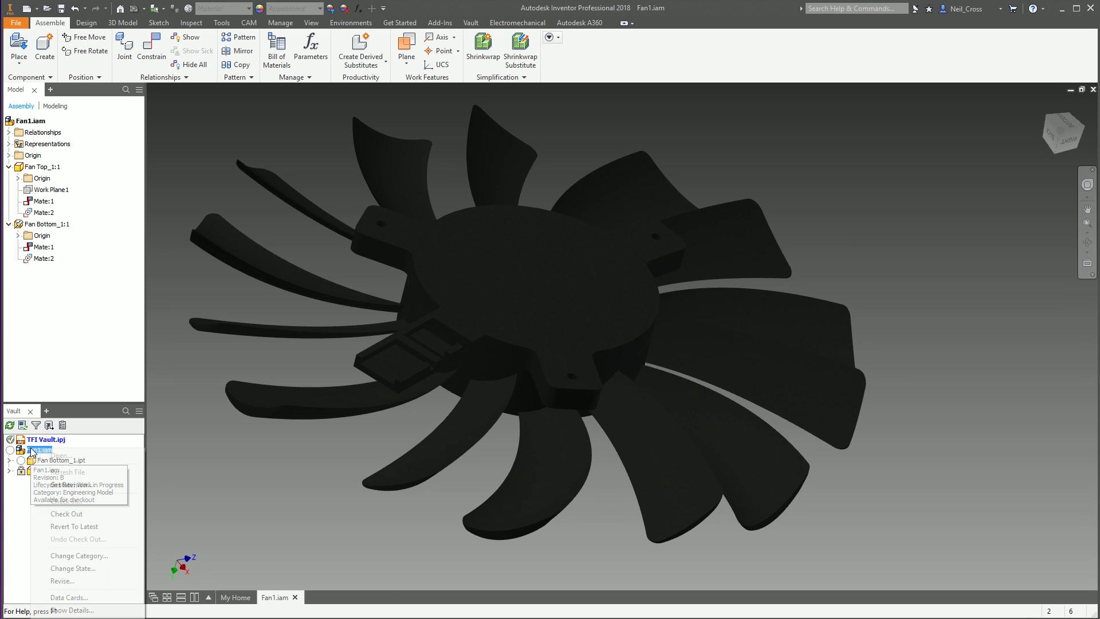
{"action": "left_click", "coordinate": [87, 515]}
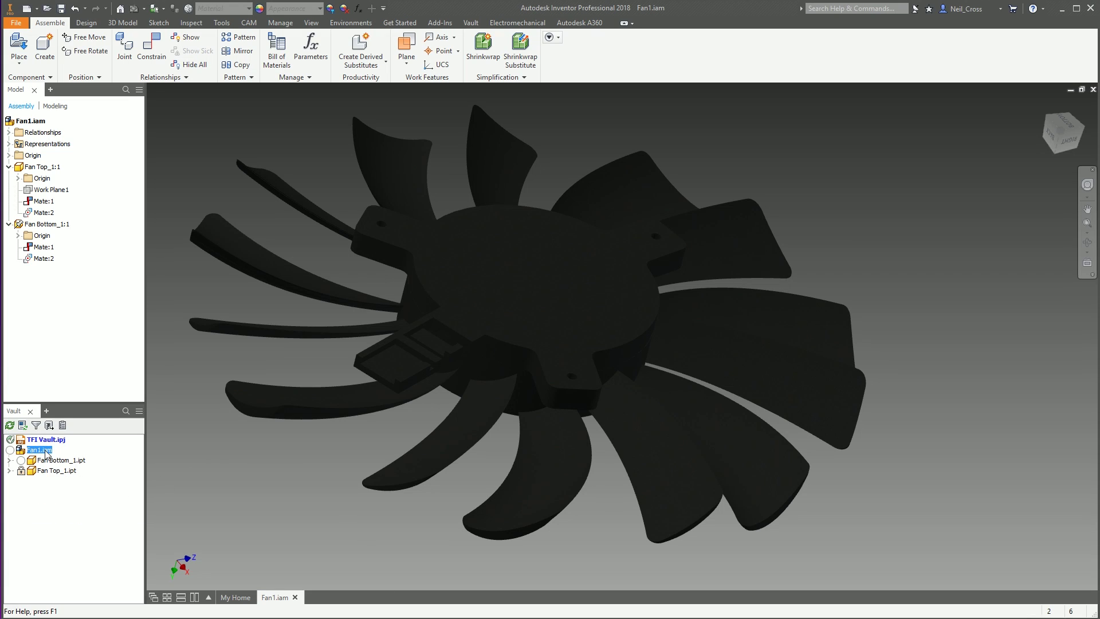
{"action": "left_click", "coordinate": [269, 210]}
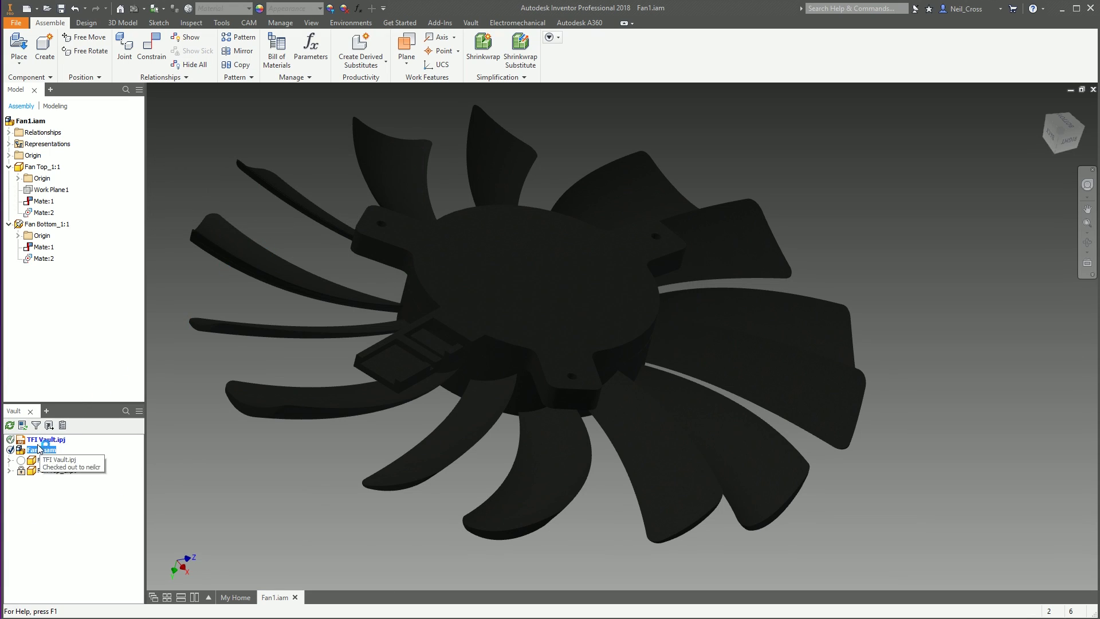
Get the released revision A of Fan Bottom_1.ipt from the vault without checking the part out.
{"action": "mouse_move", "coordinate": [42, 472]}
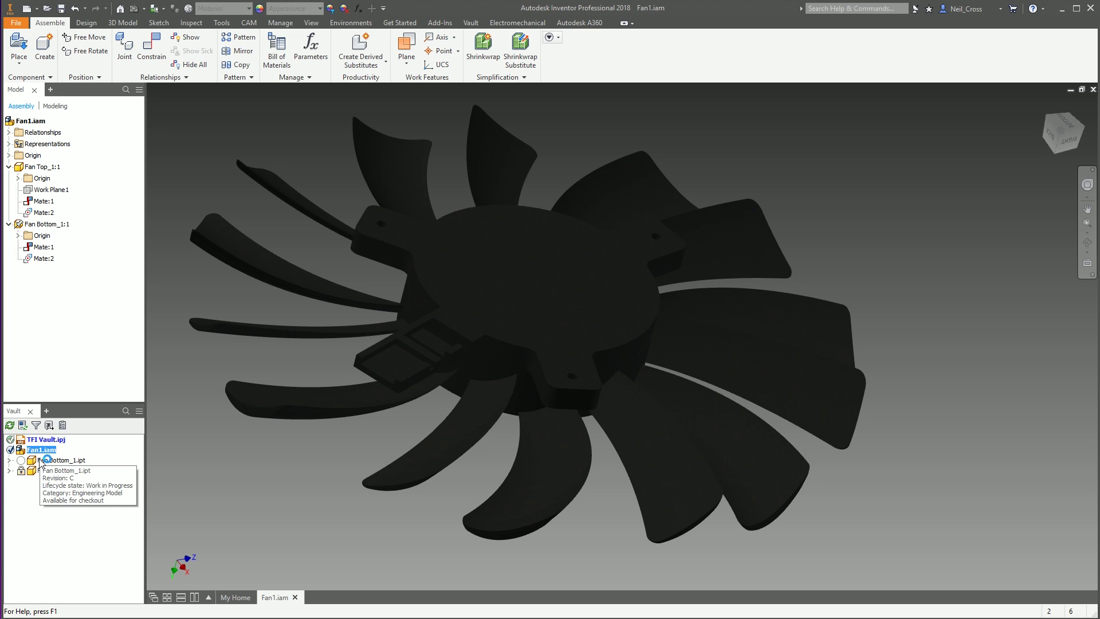
{"action": "left_click", "coordinate": [41, 460]}
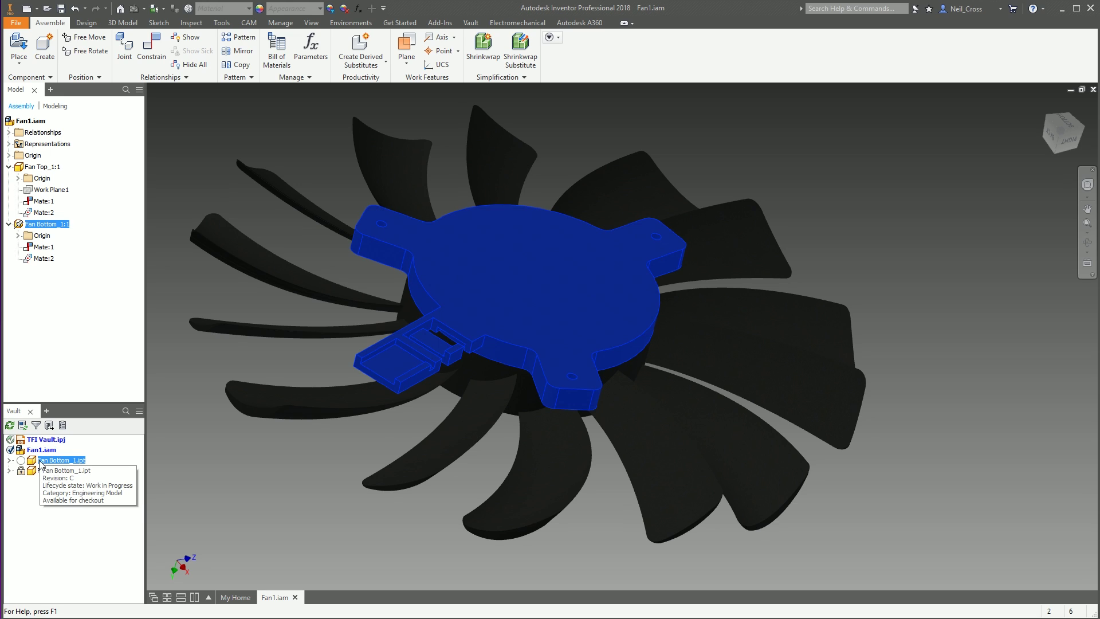
{"action": "right_click", "coordinate": [50, 461]}
{"action": "key", "text": "Escape"}
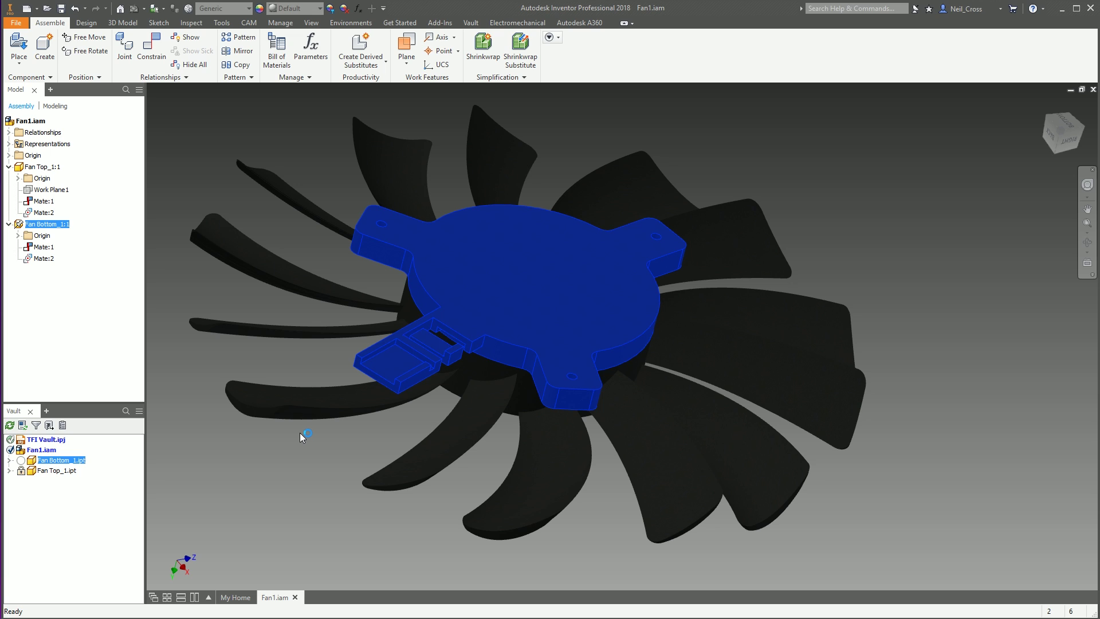
{"action": "right_click", "coordinate": [67, 463]}
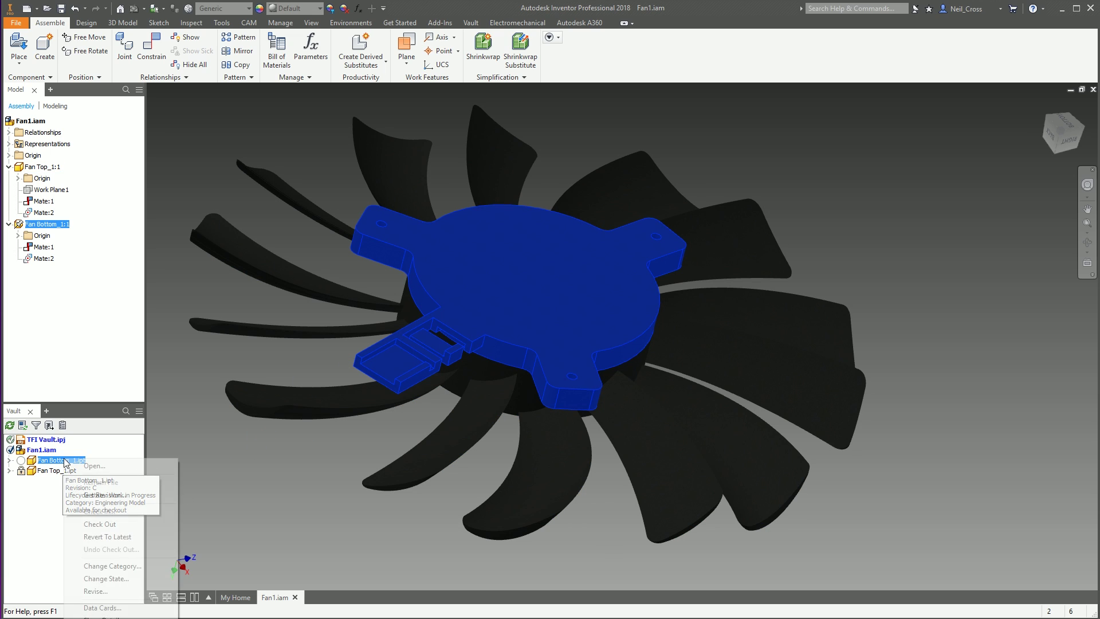
{"action": "left_click", "coordinate": [109, 495]}
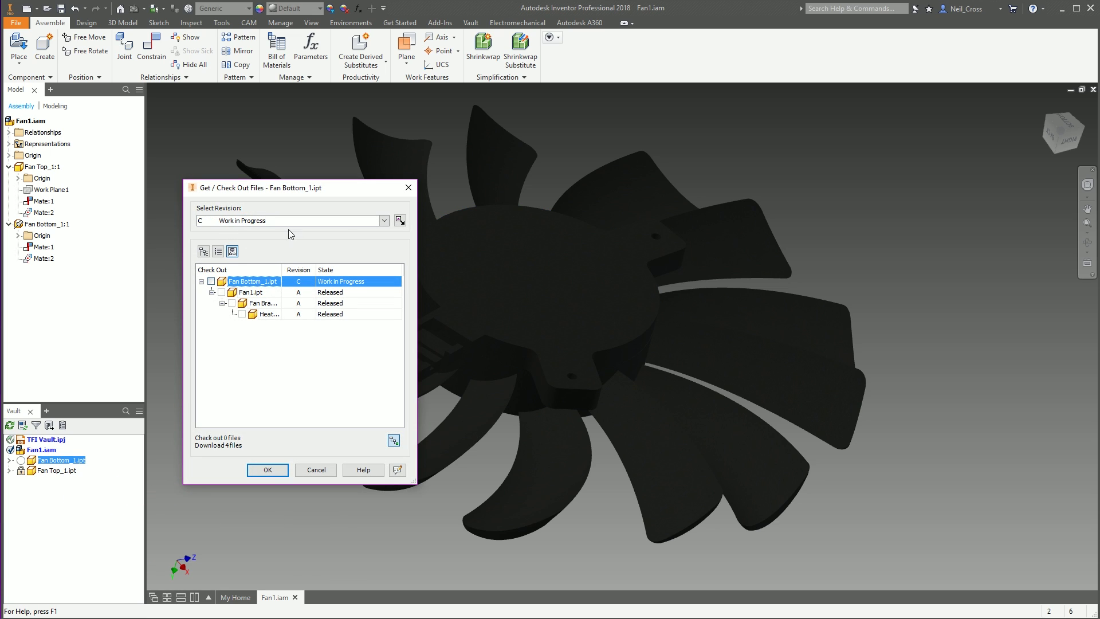
{"action": "left_click", "coordinate": [342, 223]}
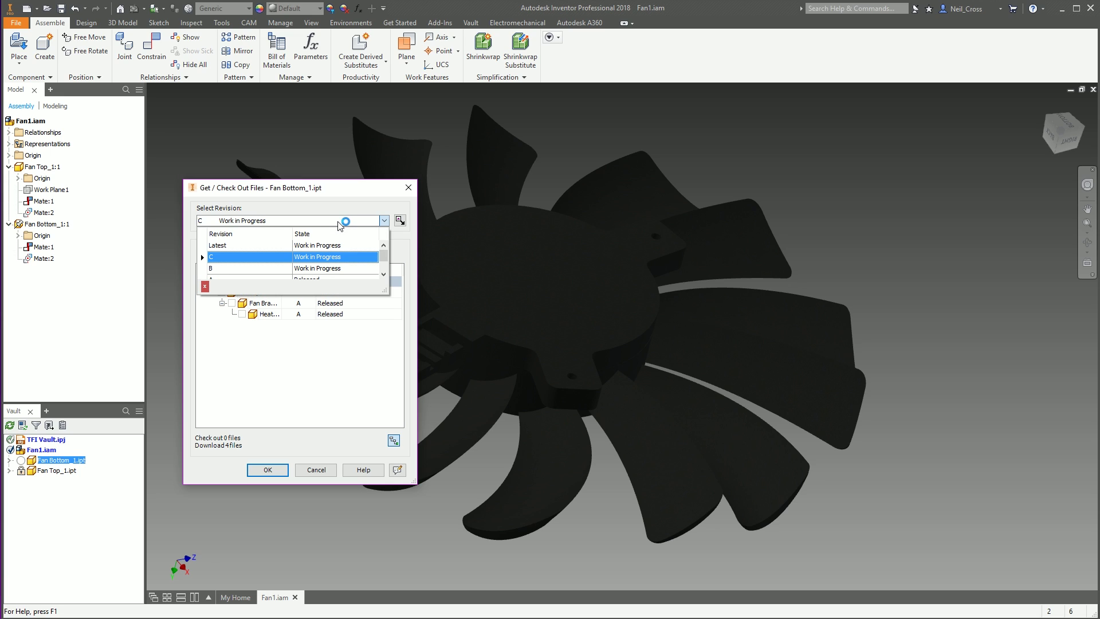
{"action": "left_click", "coordinate": [384, 275]}
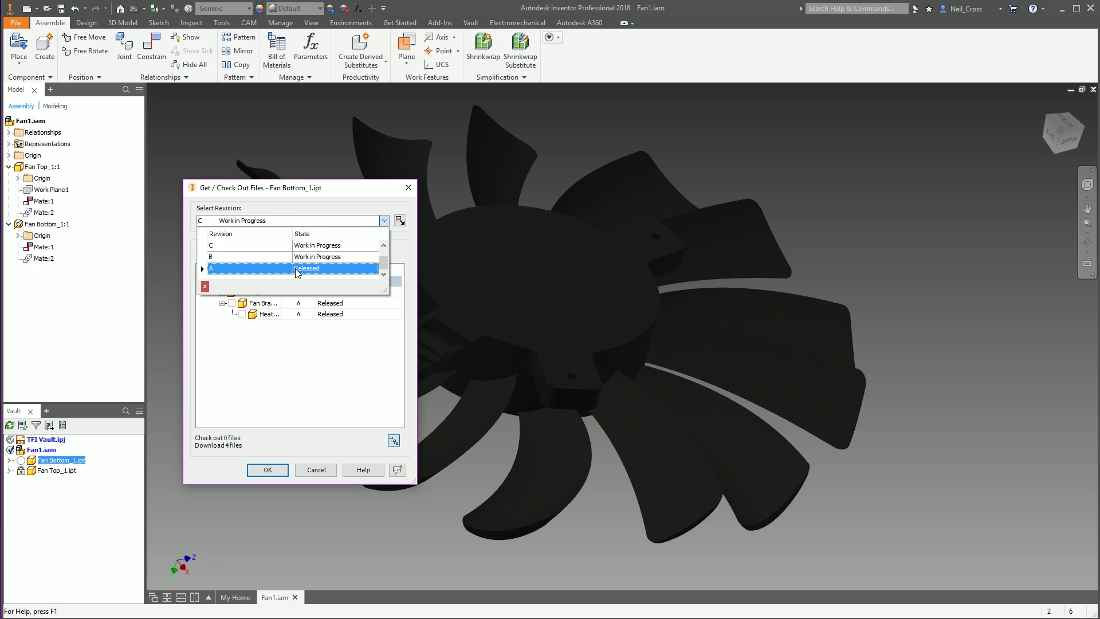
{"action": "left_click_drag", "start_coordinate": [384, 291], "coordinate": [400, 359]}
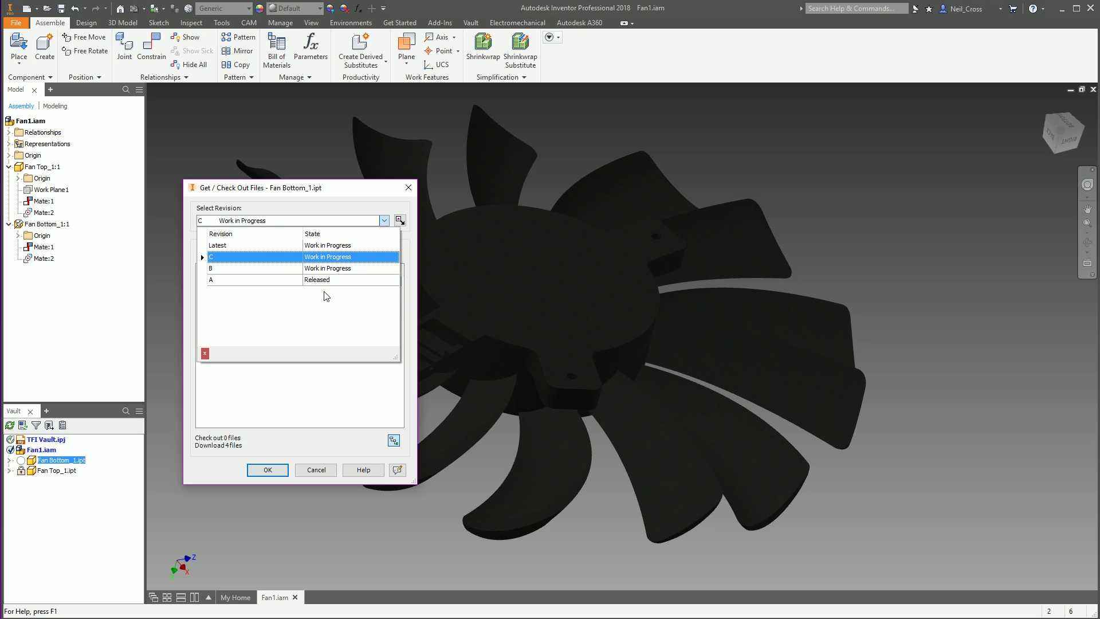
{"action": "left_click", "coordinate": [257, 280]}
{"action": "left_click", "coordinate": [267, 469]}
Check in Fan1.iam with revision A of Fan Bottom_1.ipt.
{"action": "mouse_move", "coordinate": [21, 466]}
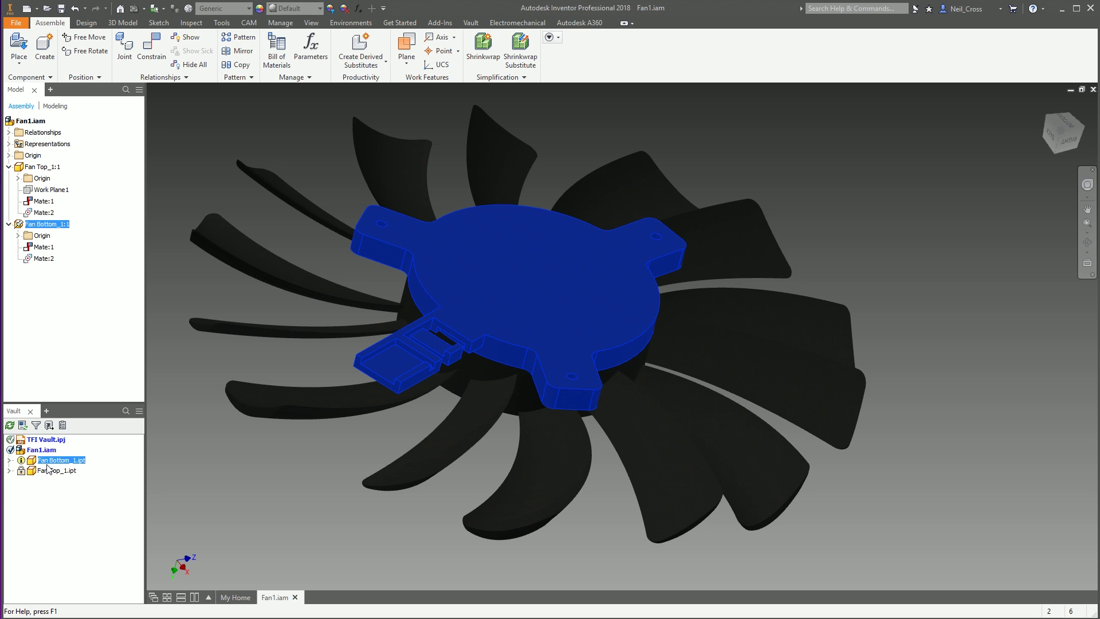
{"action": "right_click", "coordinate": [44, 449]}
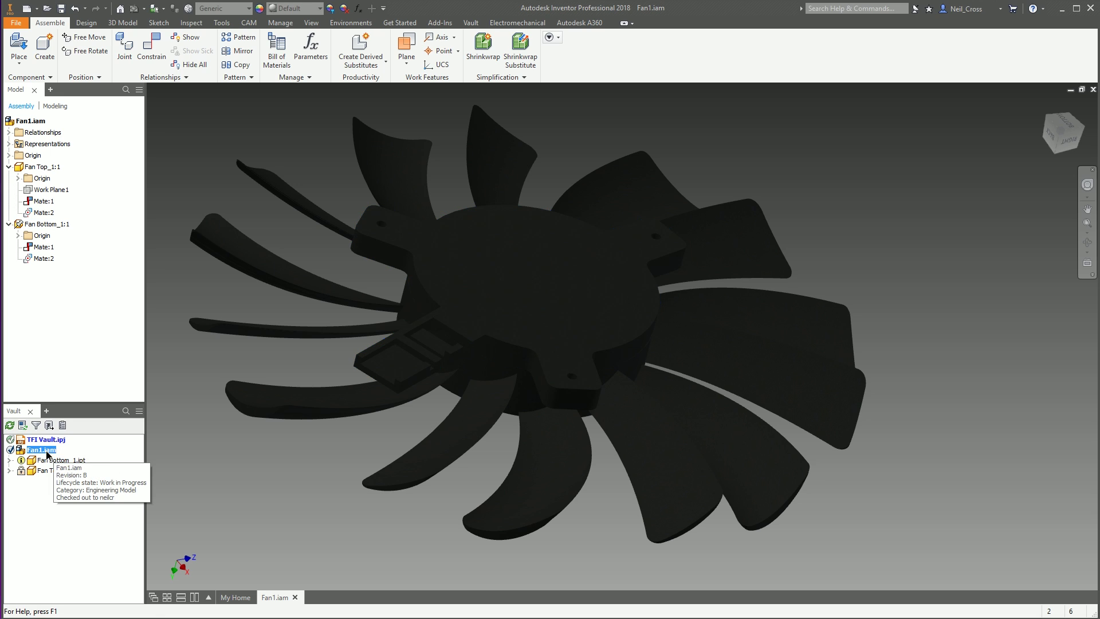
{"action": "left_click", "coordinate": [90, 506]}
{"action": "left_click", "coordinate": [668, 574]}
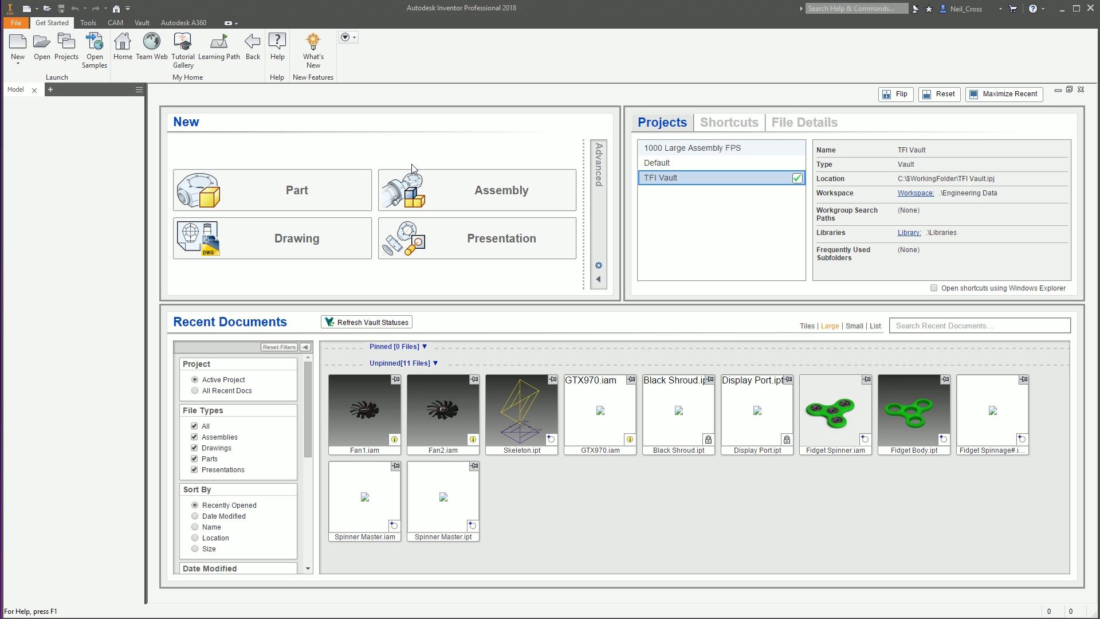
Select the latest Fan1.iam in the vault's GTX970 folder for opening, with related files set to Non-Released Biased.
{"action": "left_click", "coordinate": [40, 58]}
{"action": "key", "text": "Escape"}
{"action": "left_click_drag", "start_coordinate": [967, 282], "coordinate": [467, 172]}
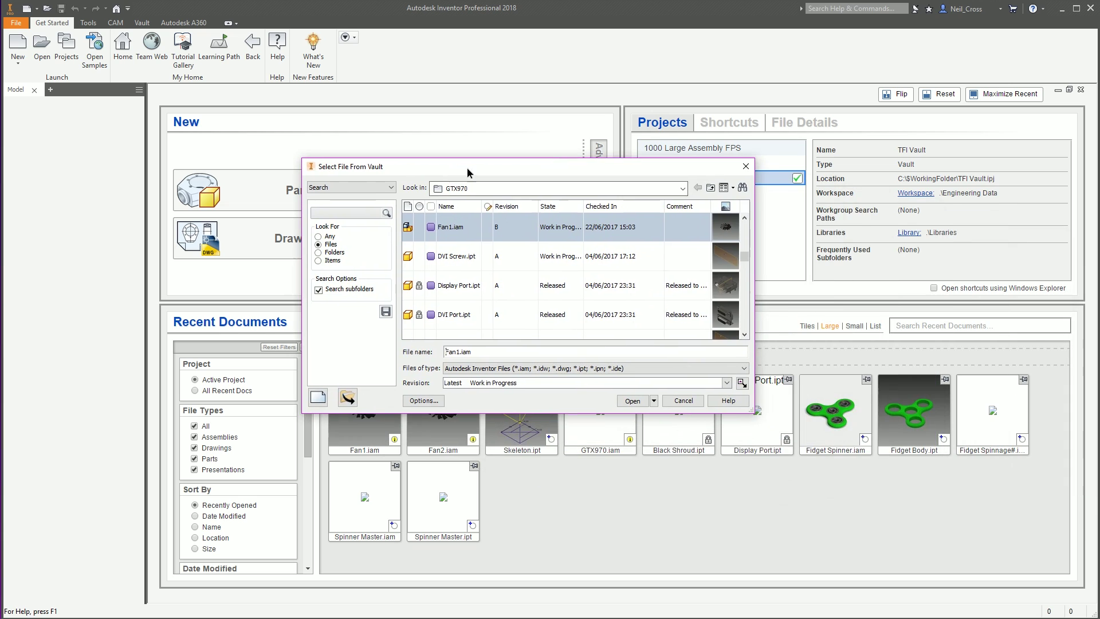
{"action": "left_click", "coordinate": [441, 229]}
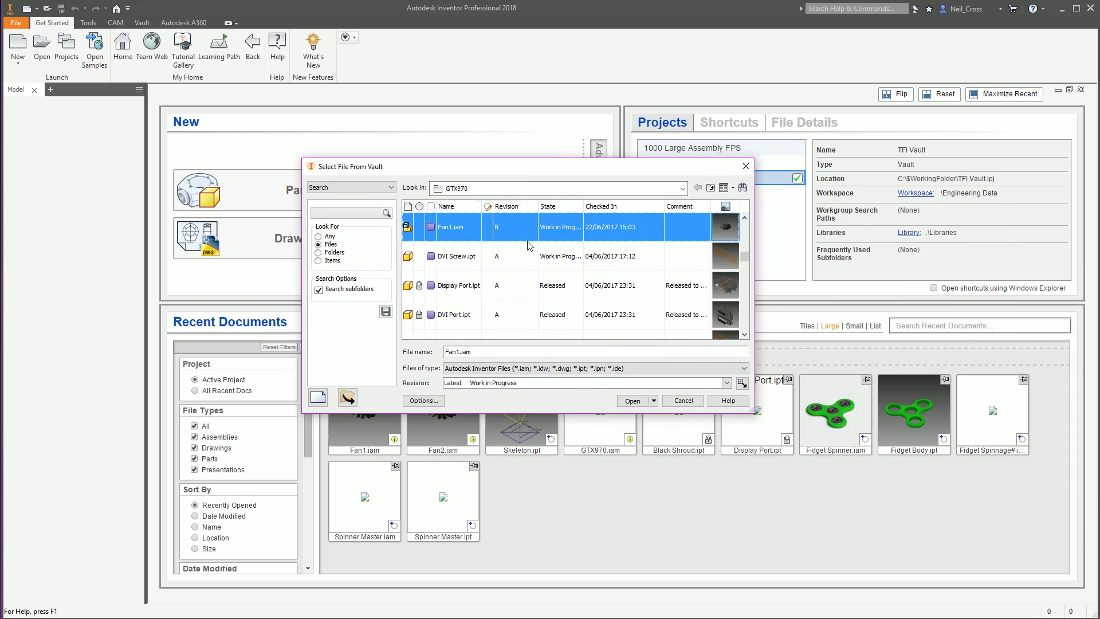
{"action": "left_click", "coordinate": [742, 384]}
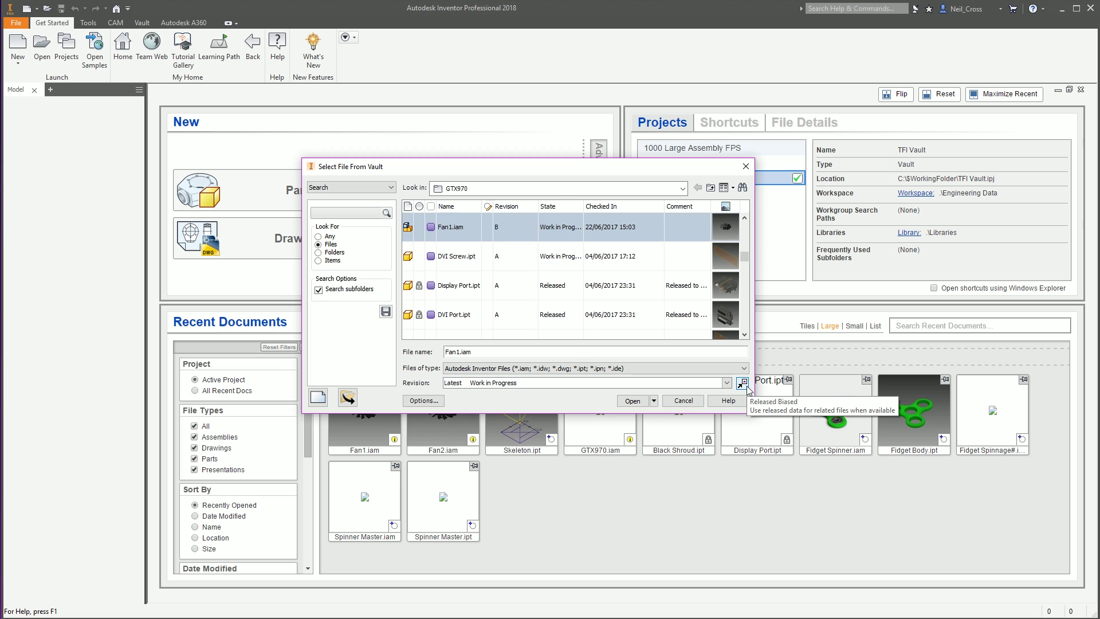
{"action": "left_click", "coordinate": [431, 239]}
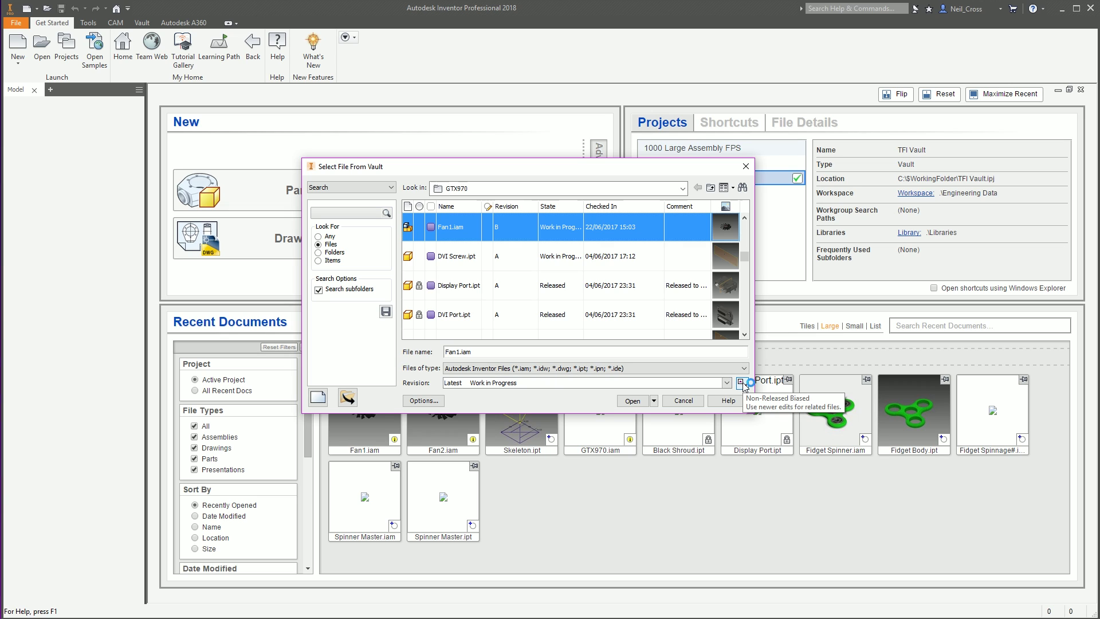
Open the selected Fan1.iam and check it out.
{"action": "left_click", "coordinate": [634, 402]}
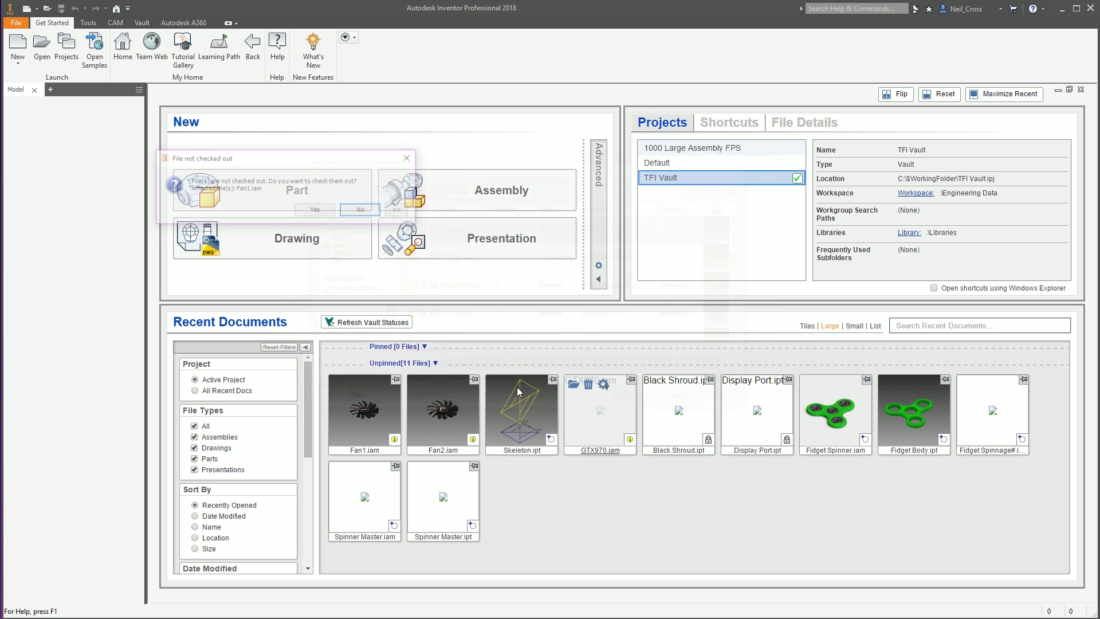
{"action": "left_click", "coordinate": [319, 209]}
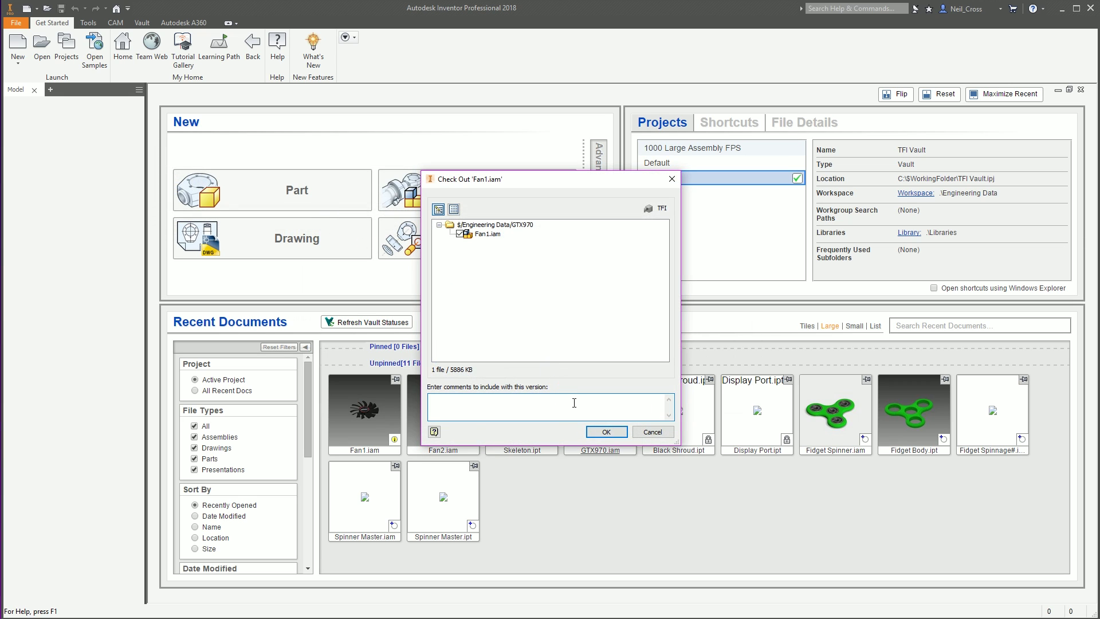
{"action": "left_click", "coordinate": [606, 434]}
{"action": "left_click", "coordinate": [267, 212]}
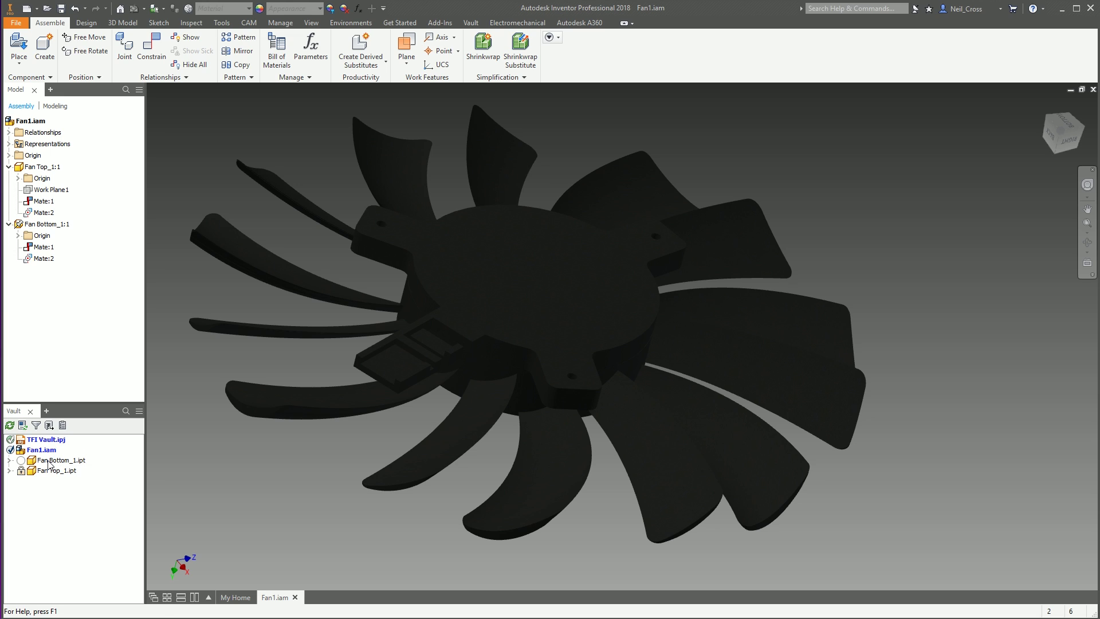
Review the revisions available for Fan Bottom_1.ipt in the vault without getting any of them.
{"action": "right_click", "coordinate": [50, 463]}
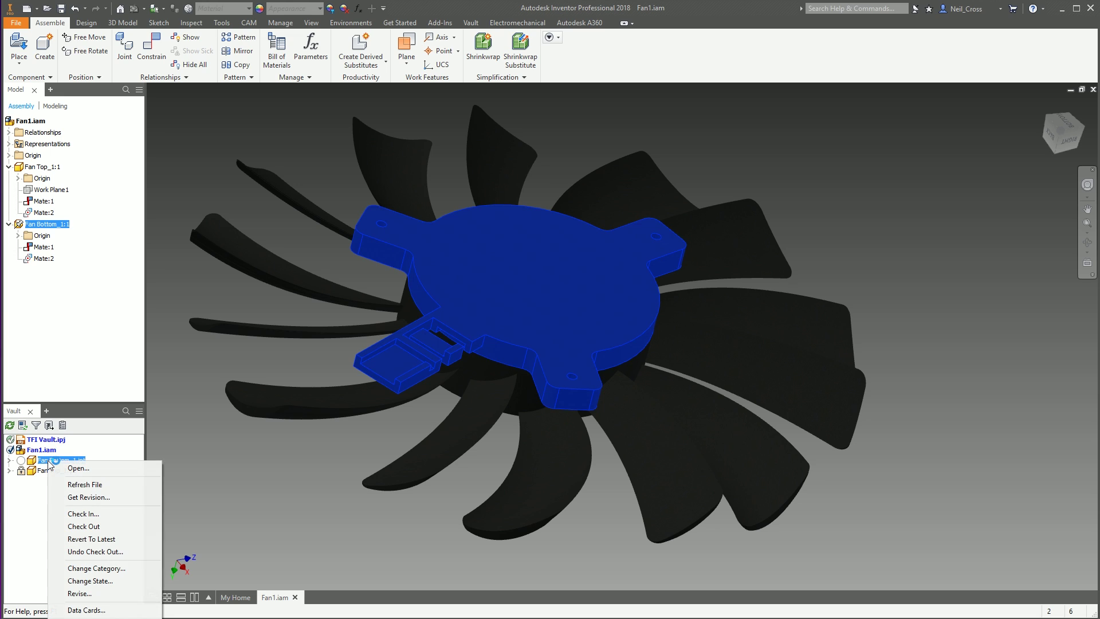
{"action": "left_click", "coordinate": [102, 497]}
{"action": "left_click", "coordinate": [260, 224]}
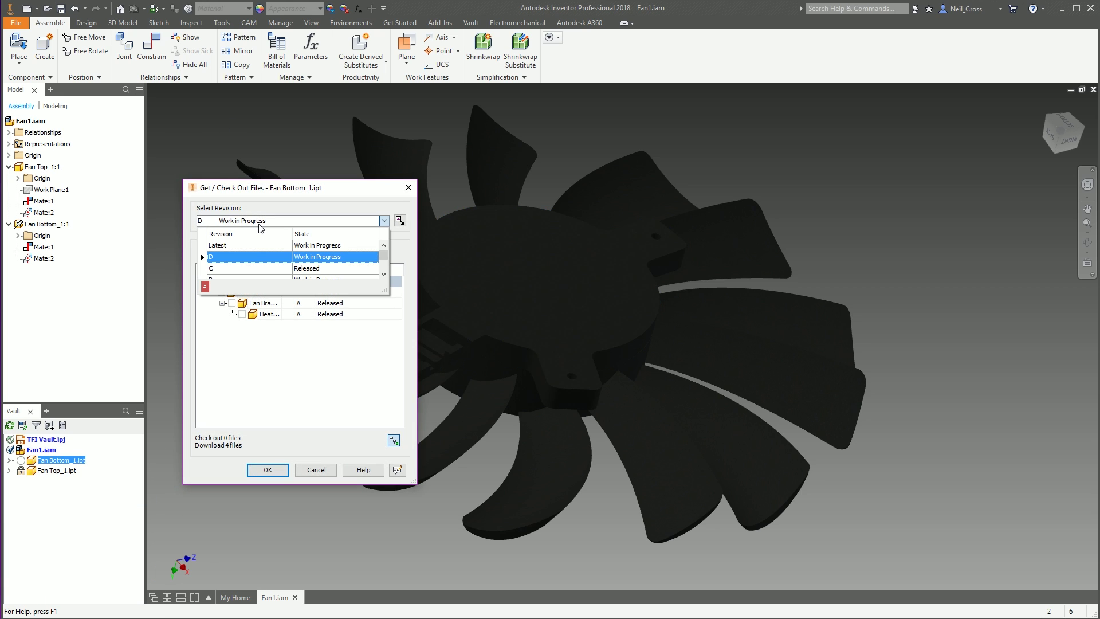
{"action": "left_click", "coordinate": [251, 268]}
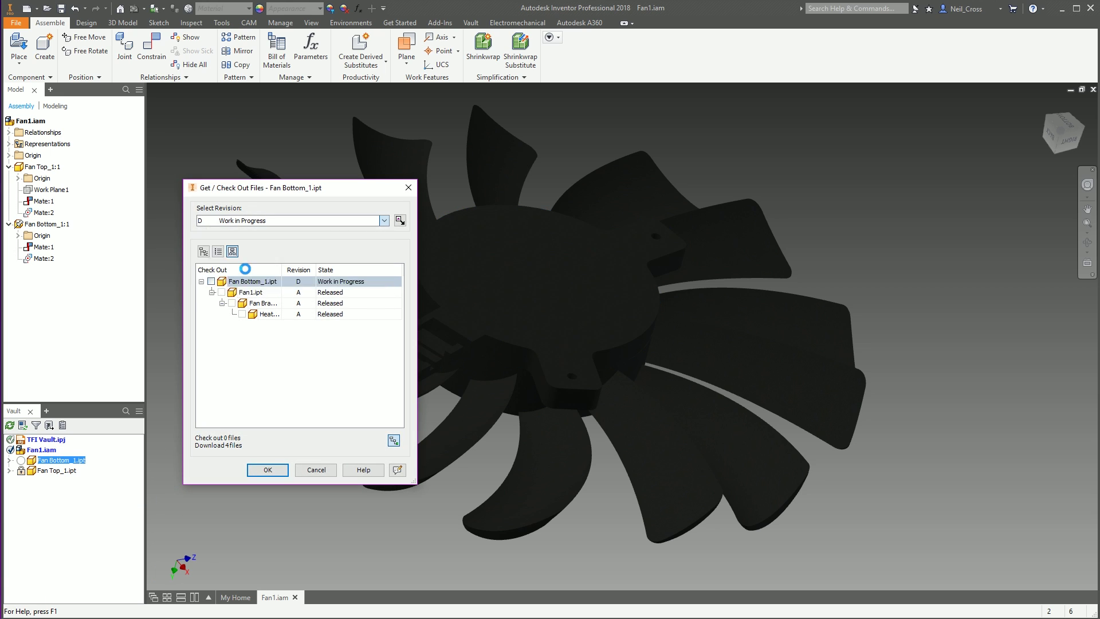
{"action": "left_click", "coordinate": [316, 470]}
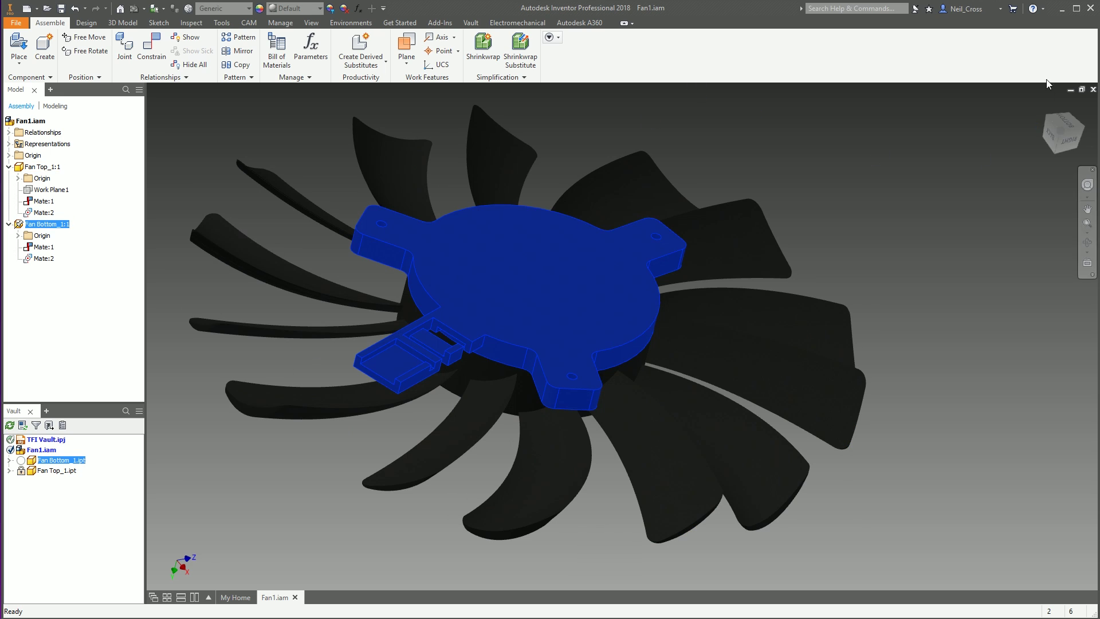
Undo the check-out of Fan1.iam and close the assembly.
{"action": "right_click", "coordinate": [41, 450]}
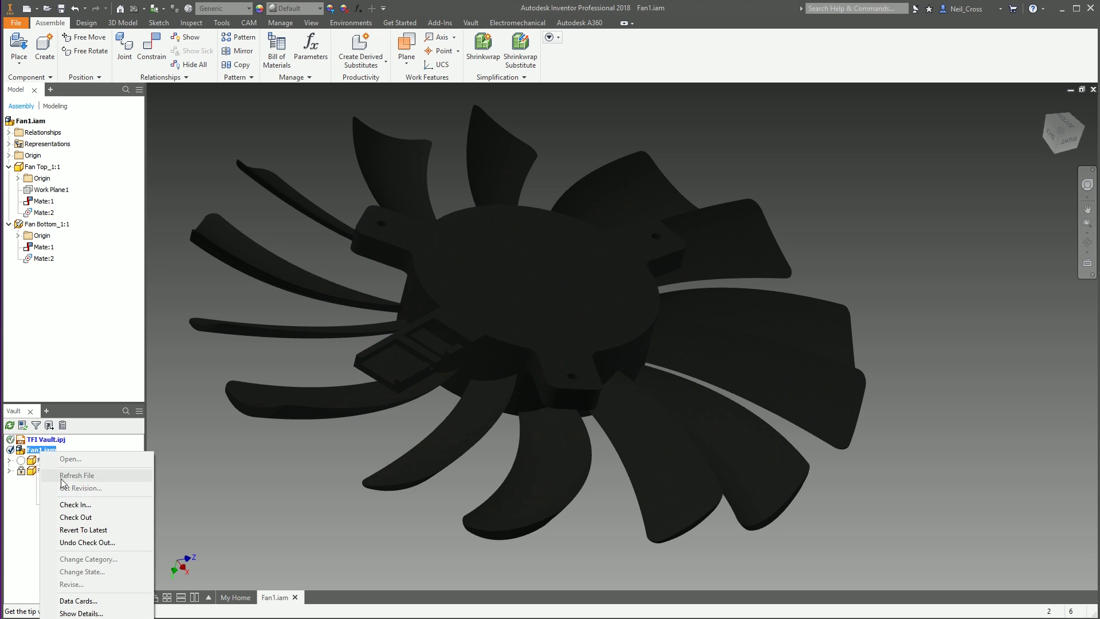
{"action": "left_click", "coordinate": [83, 530]}
{"action": "left_click", "coordinate": [601, 418]}
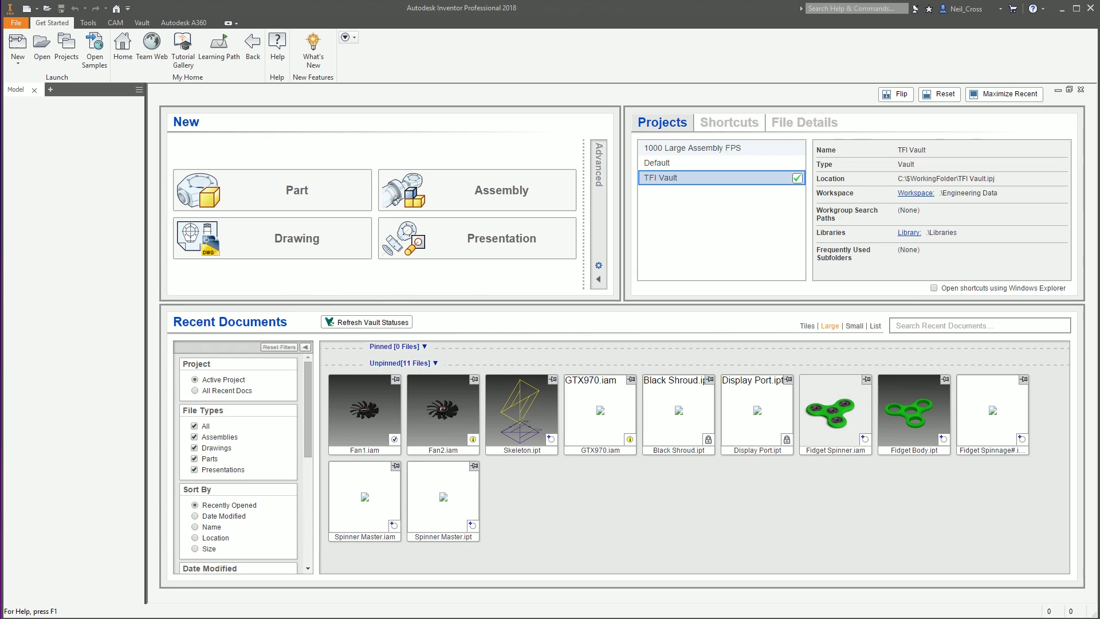
Select the latest Fan1.iam in the vault's GTX970 folder for opening, with related files set to Released Biased.
{"action": "left_click", "coordinate": [43, 50]}
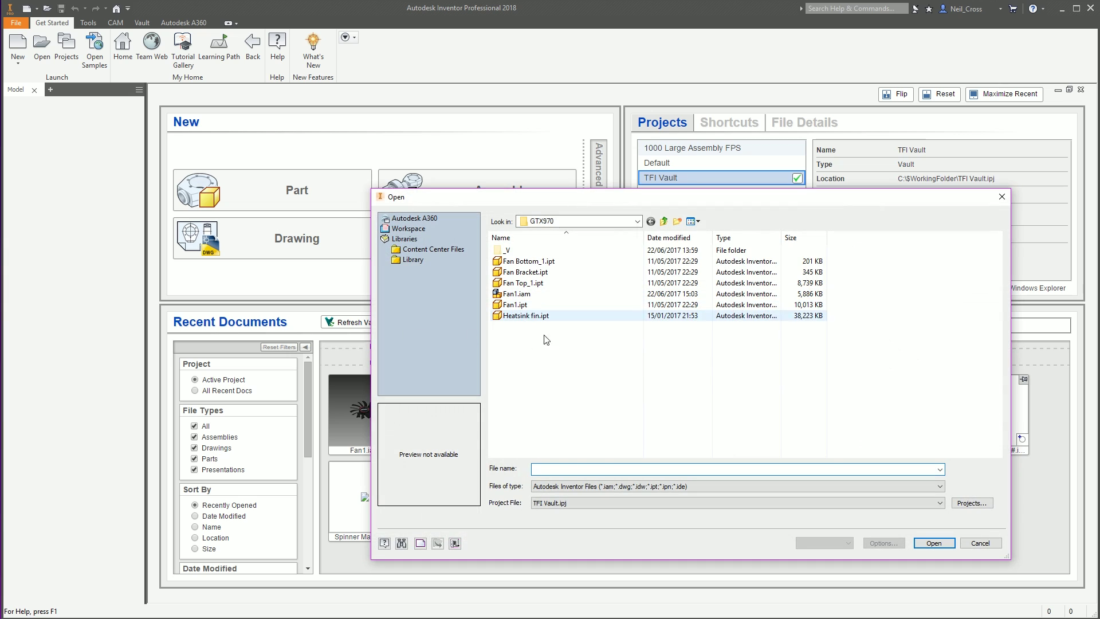
{"action": "left_click", "coordinate": [455, 543]}
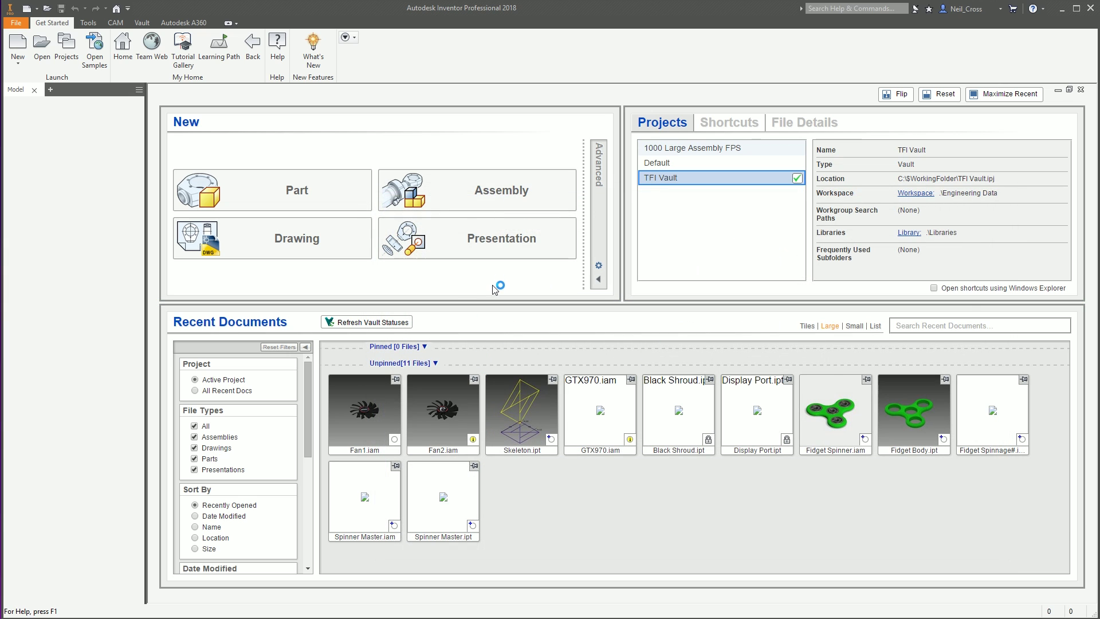
{"action": "left_click_drag", "start_coordinate": [968, 281], "coordinate": [376, 160]}
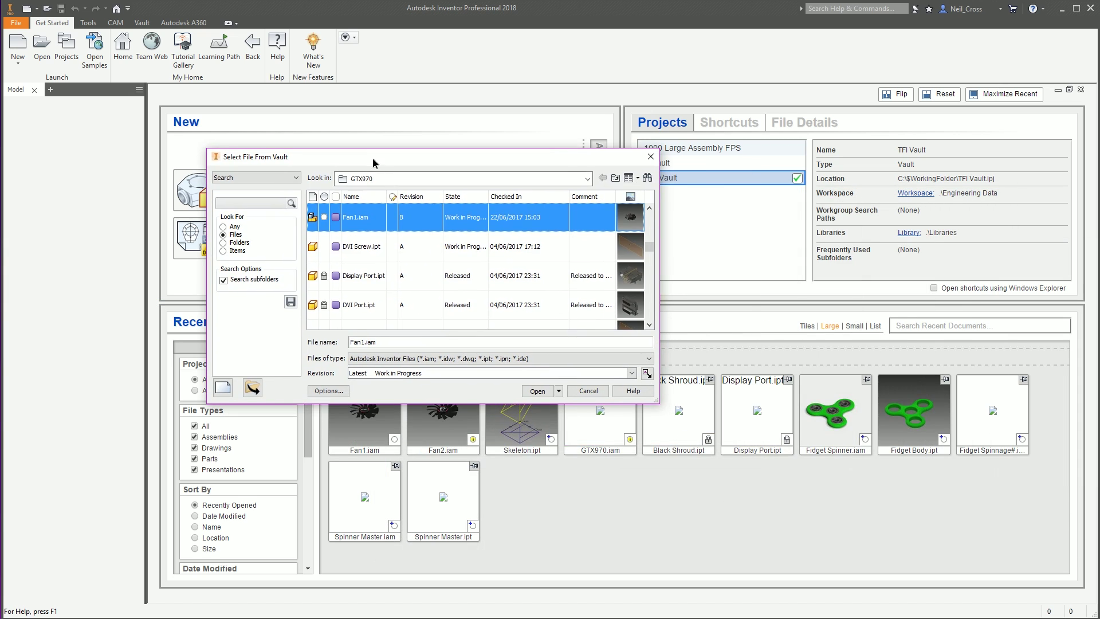
{"action": "left_click", "coordinate": [646, 374]}
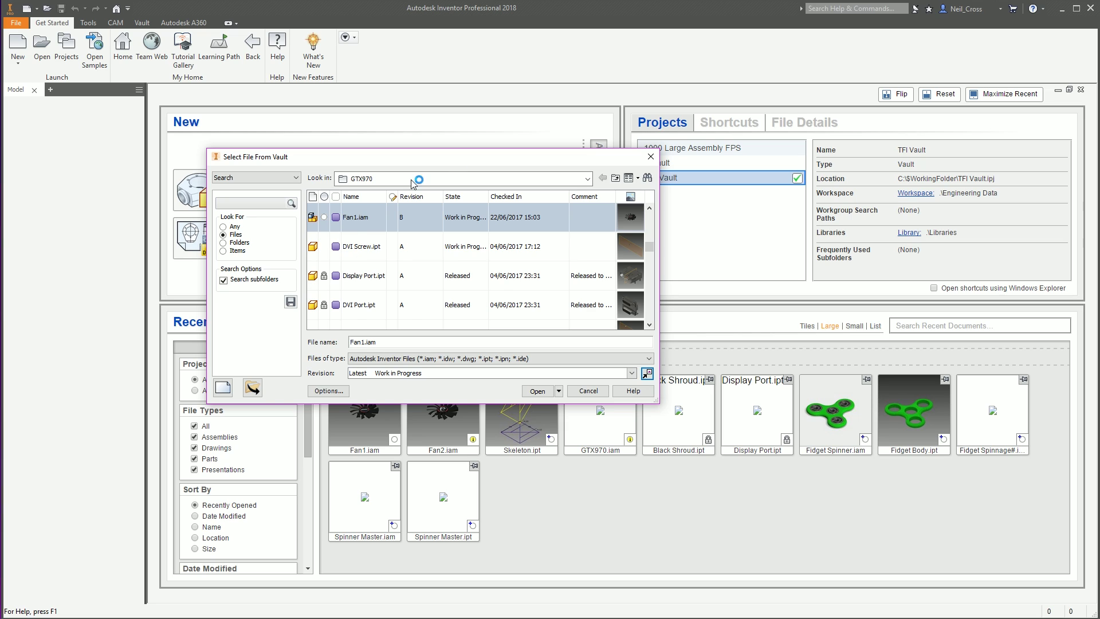
Open and check out the selected Fan1.iam, accepting the update of its out-of-date properties.
{"action": "left_click", "coordinate": [528, 394]}
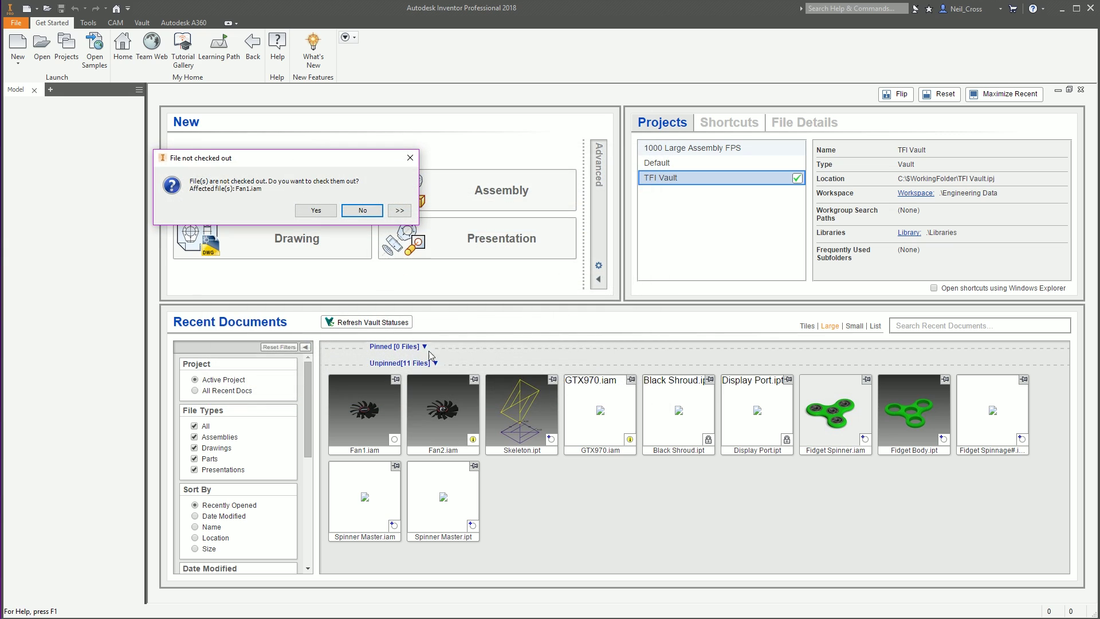
{"action": "left_click", "coordinate": [318, 213]}
{"action": "left_click", "coordinate": [587, 431]}
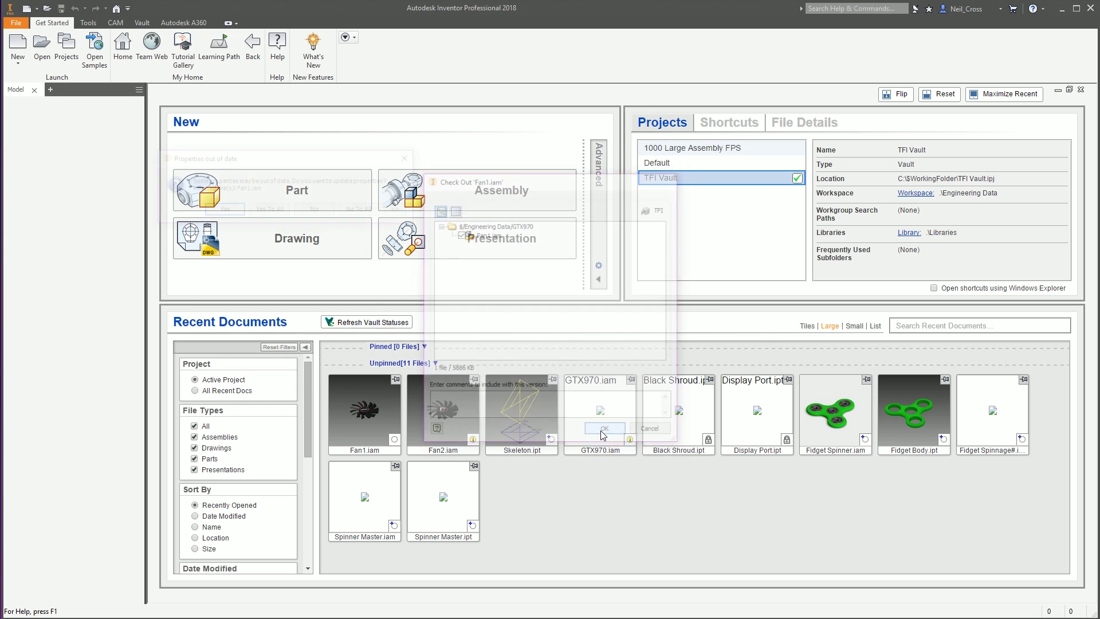
{"action": "left_click", "coordinate": [269, 212]}
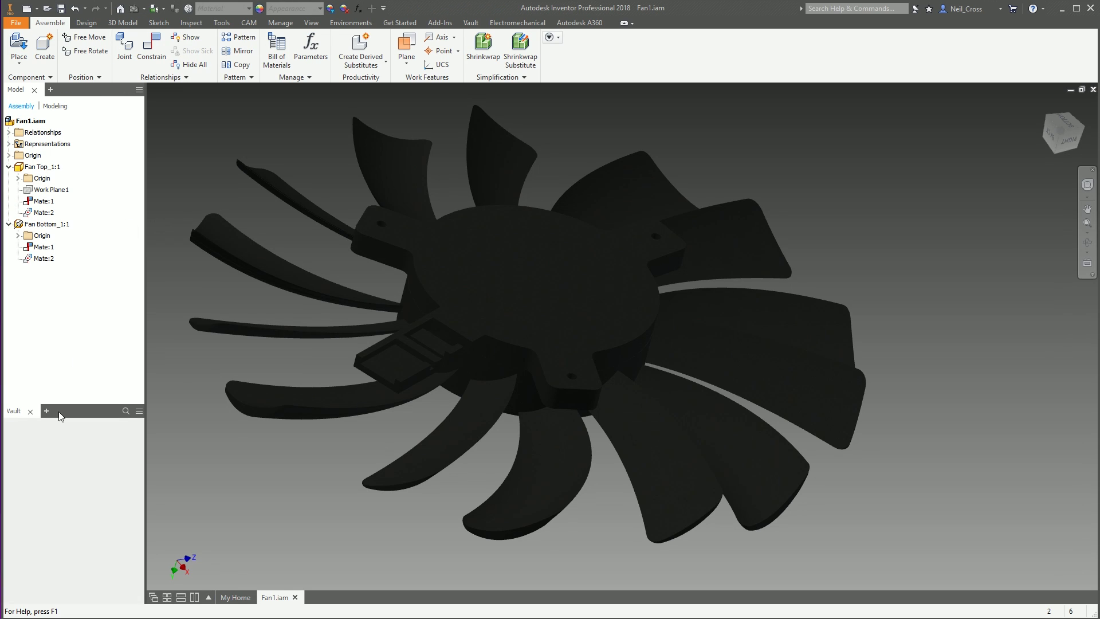
Inspect the revision and lifecycle state of Fan Bottom_1.ipt in the open Fan1.iam assembly.
{"action": "mouse_move", "coordinate": [41, 464]}
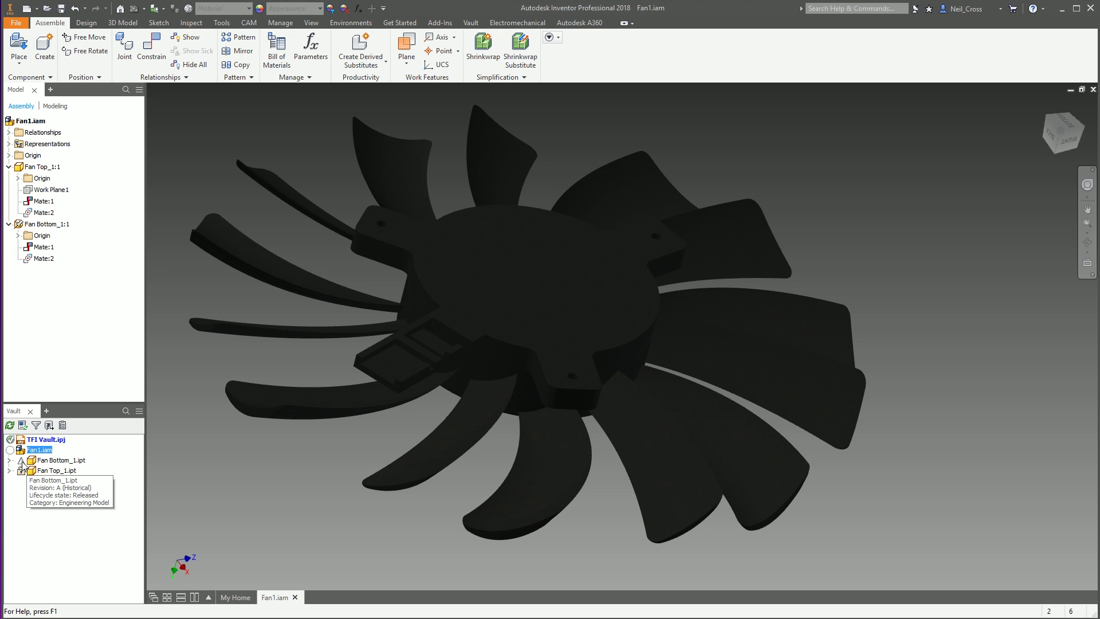
{"action": "left_click", "coordinate": [41, 461]}
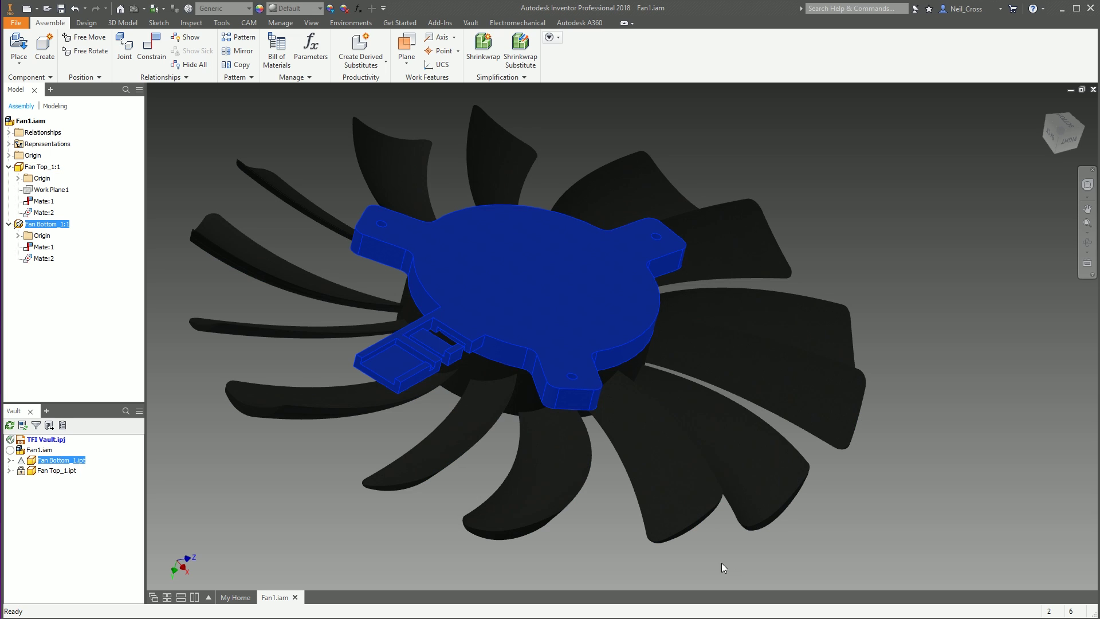
{"action": "mouse_move", "coordinate": [41, 464]}
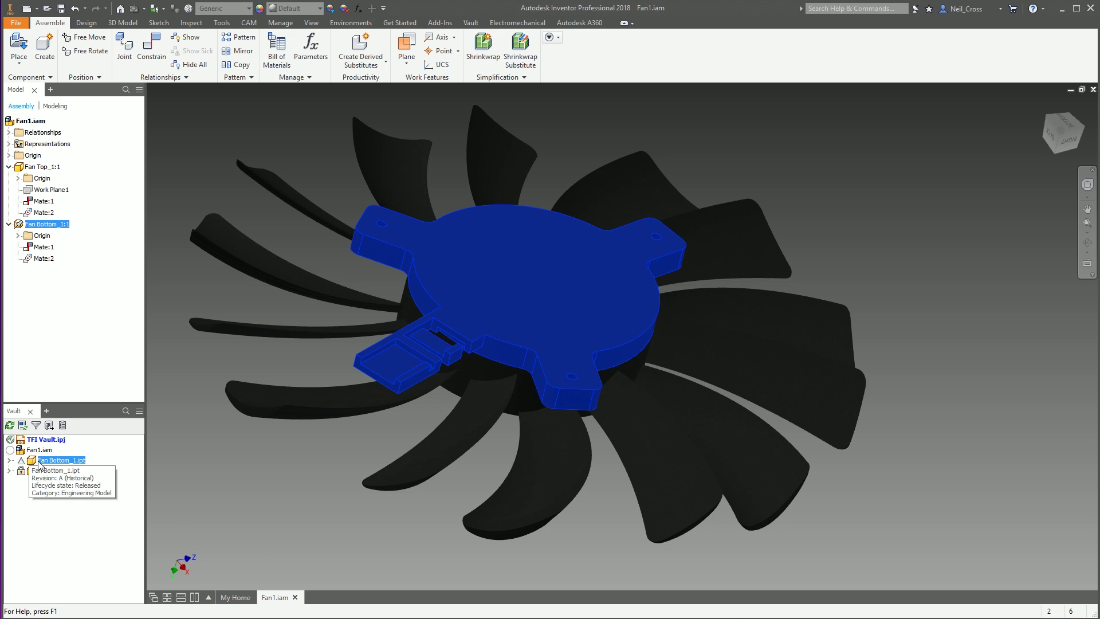
Switch to Autodesk Vault Professional, refresh the GTX970 folder, and review the restrictions on changing Fan1.iam to Released without applying the change.
{"action": "left_click", "coordinate": [426, 615]}
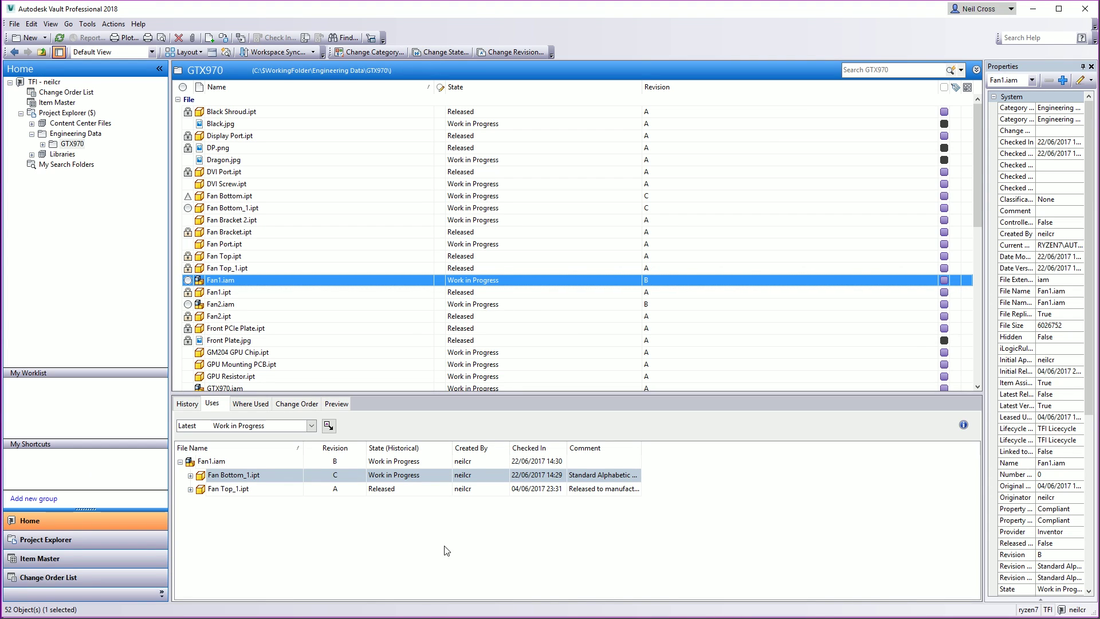
{"action": "left_click", "coordinate": [59, 38]}
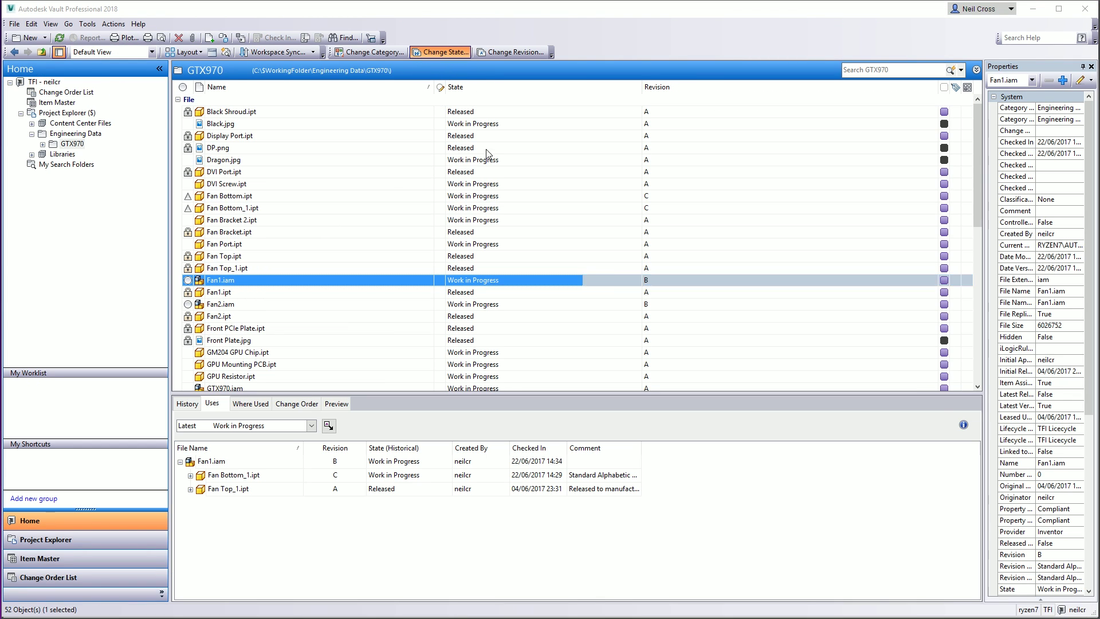
{"action": "left_click", "coordinate": [445, 52]}
{"action": "left_click", "coordinate": [784, 162]}
{"action": "left_click", "coordinate": [787, 192]}
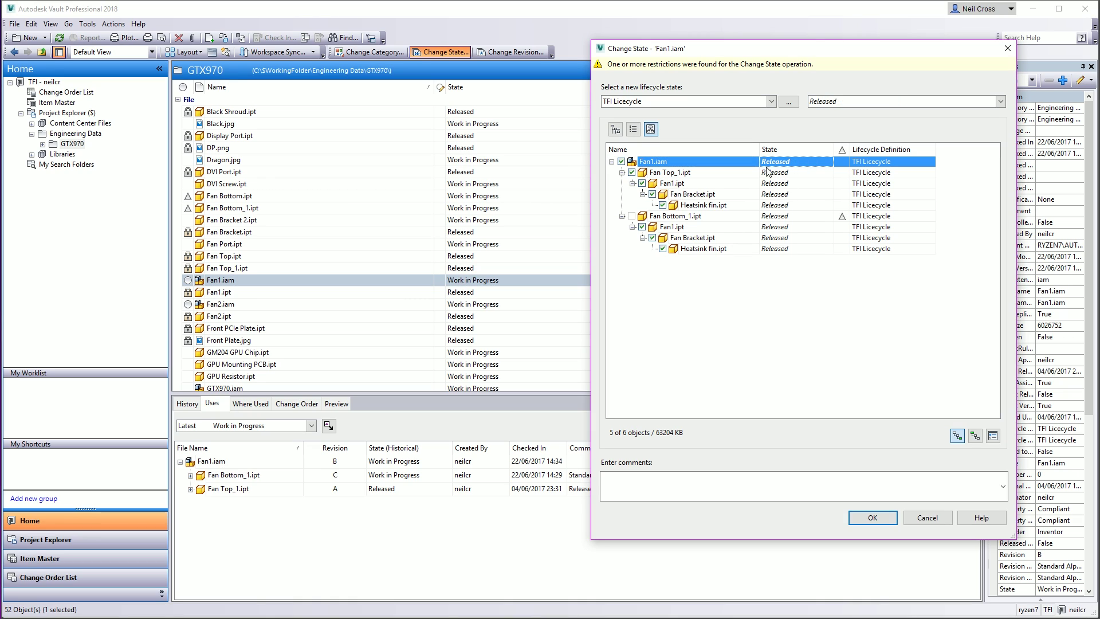
{"action": "left_click", "coordinate": [657, 219]}
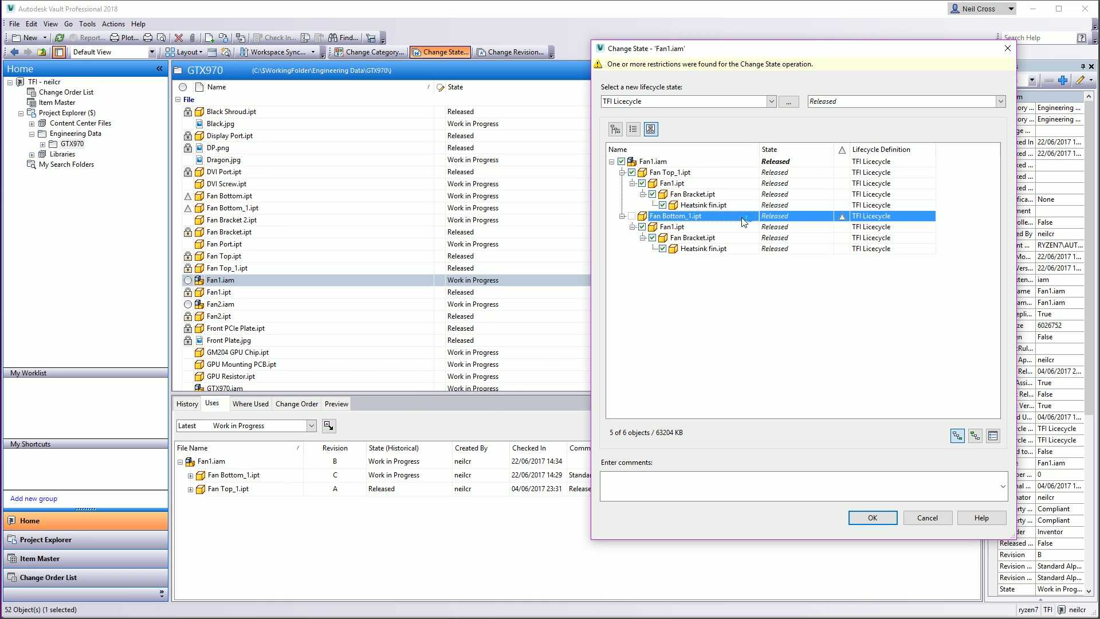
{"action": "left_click", "coordinate": [924, 518]}
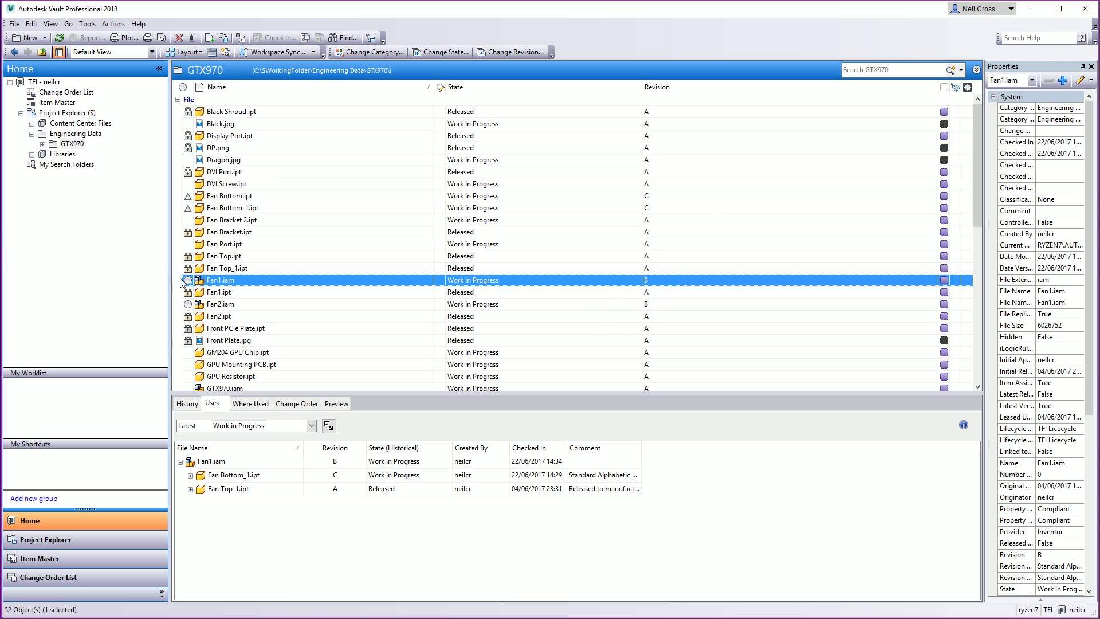
{"action": "double_click", "coordinate": [227, 277]}
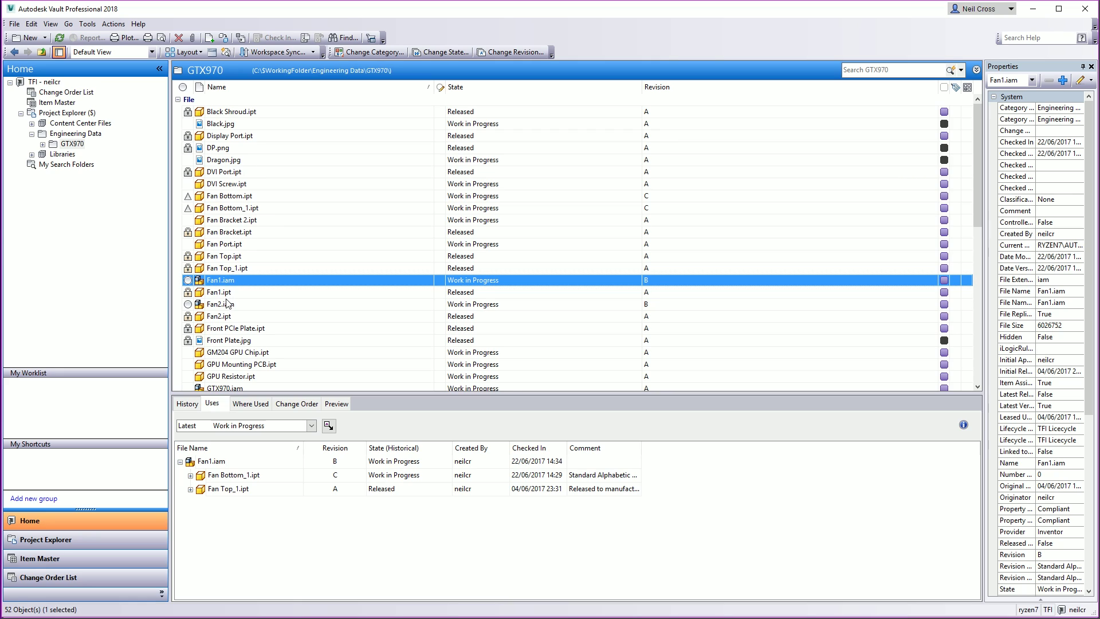